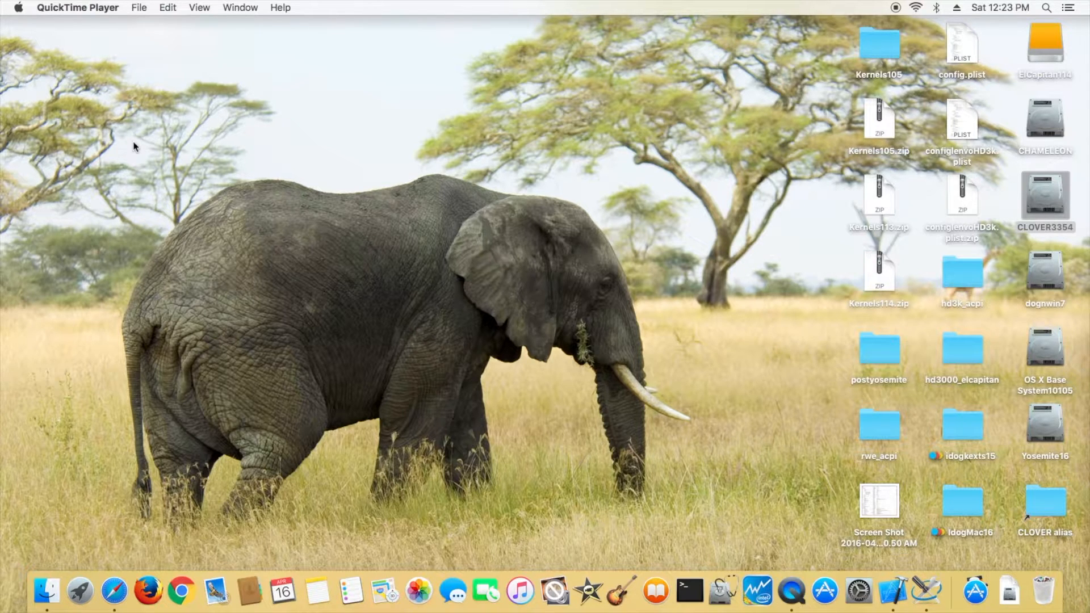
# - Open About This Mac to check the computer's specifications
pyautogui.click(19, 8)
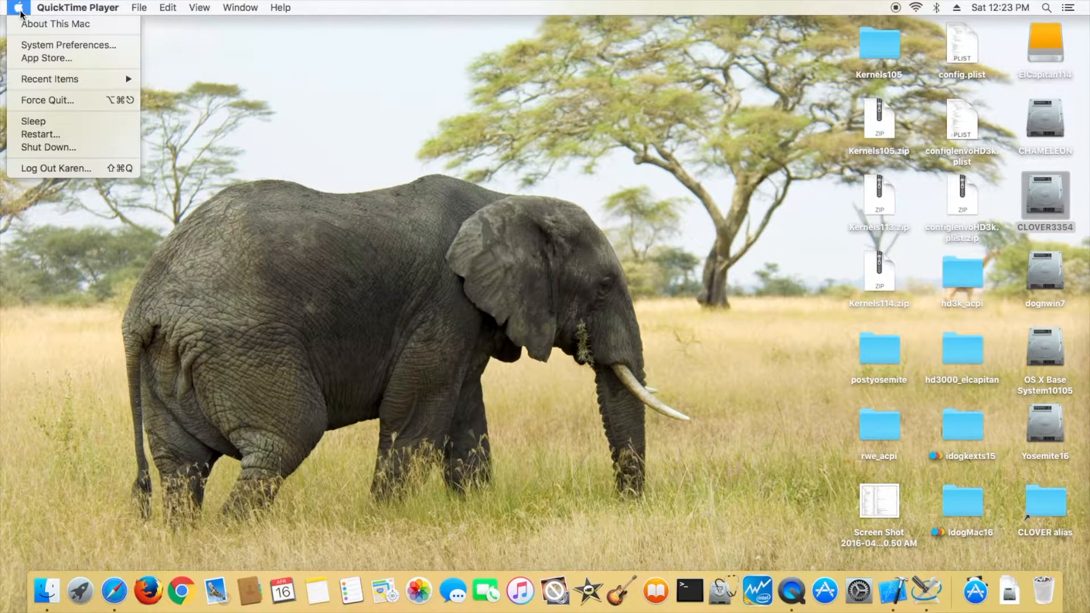
pyautogui.click(25, 24)
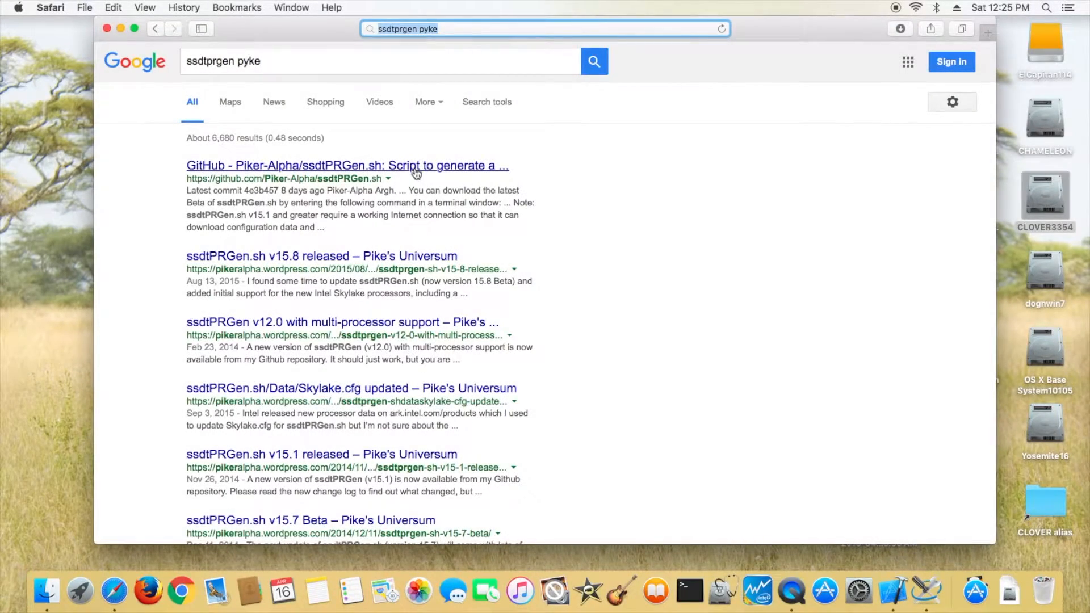
# - Open the Piker-Alpha ssdtPRGen.sh GitHub page from the search results and read its README instructions
pyautogui.click(415, 169)
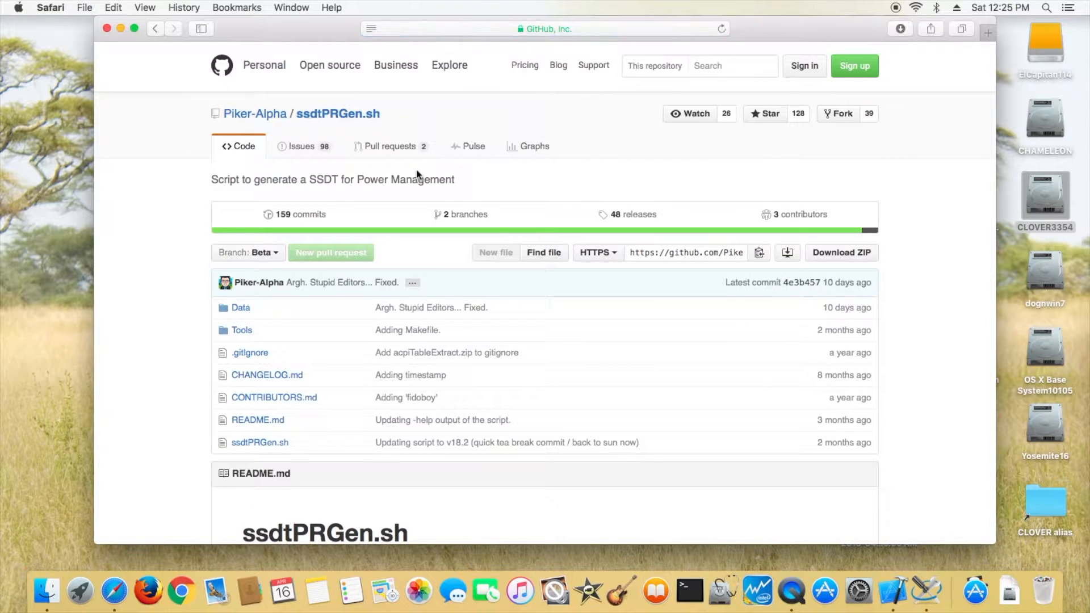
pyautogui.scroll(-5, 579, 355)
pyautogui.scroll(-1, 579, 355)
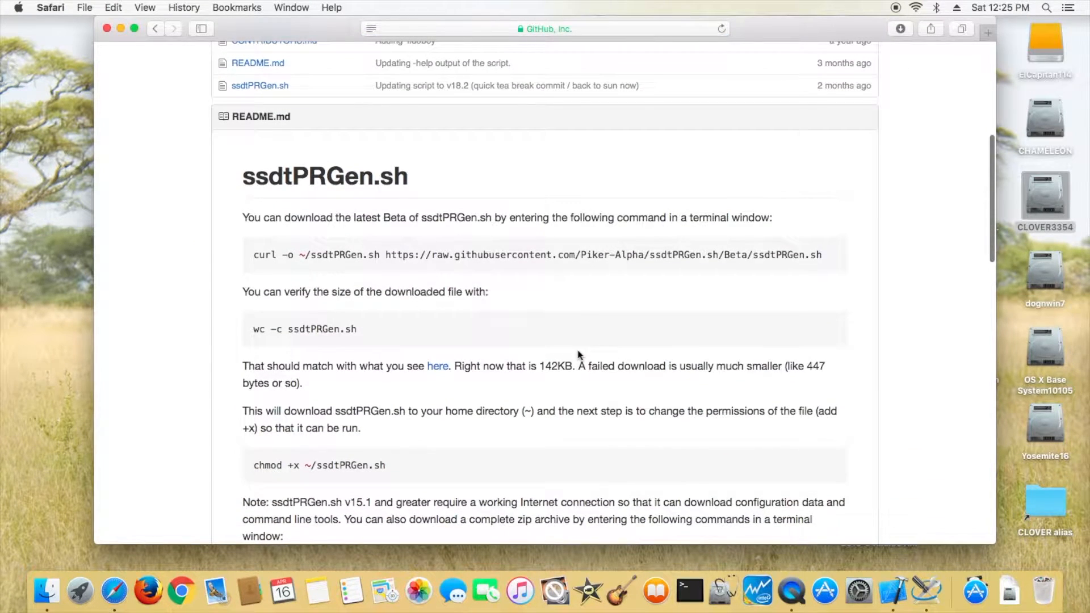
# - Download ssdtPRGen.sh to the home folder by running the README's curl command in Terminal
pyautogui.click(687, 591)
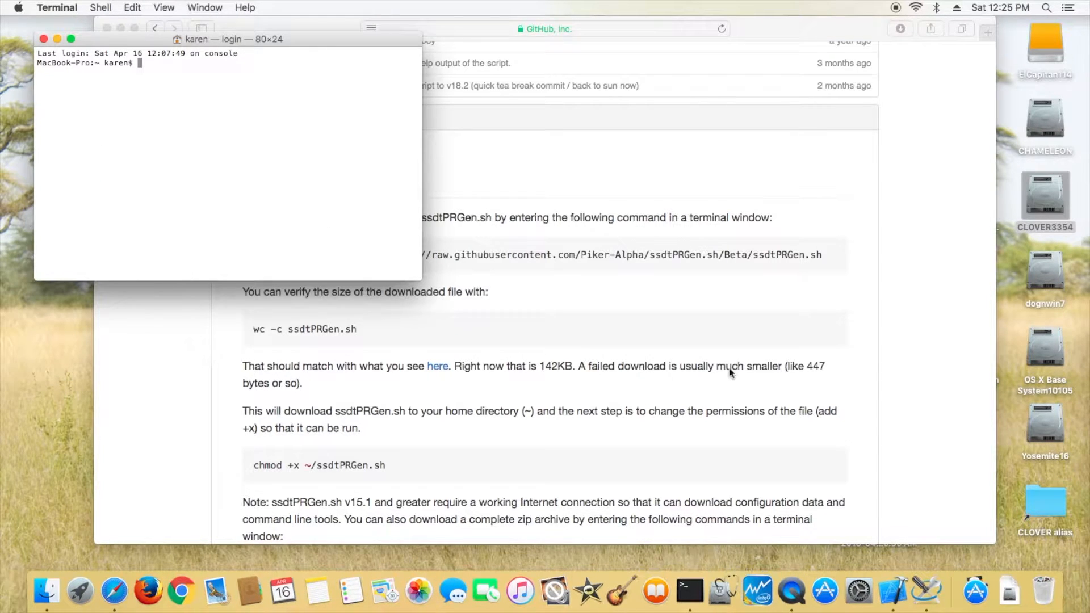
pyautogui.scroll(4, 730, 373)
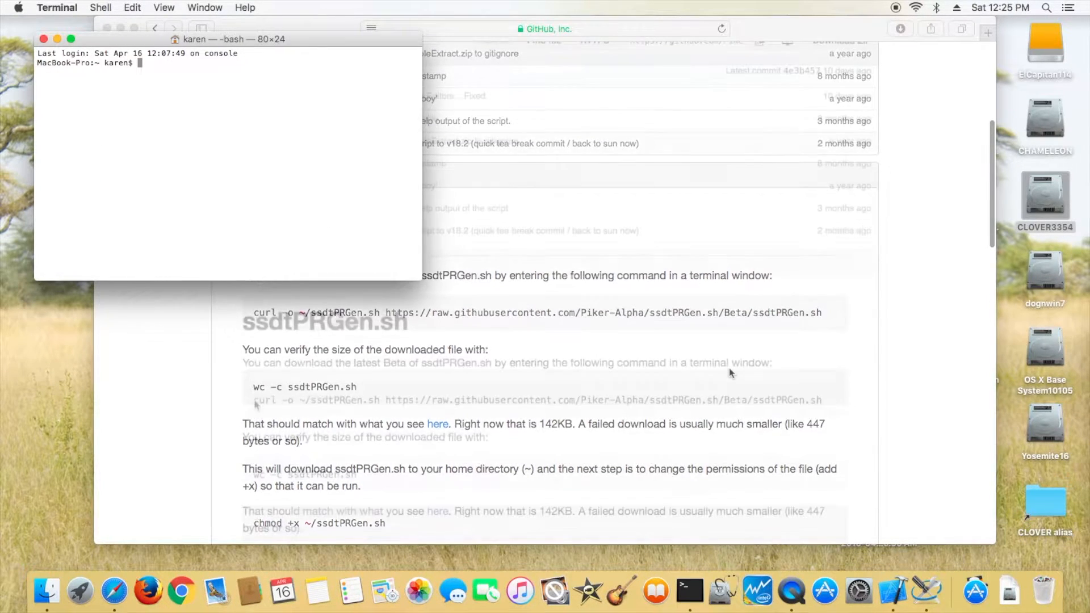
pyautogui.moveTo(254, 401); pyautogui.dragTo(829, 391)
pyautogui.press('super+c')
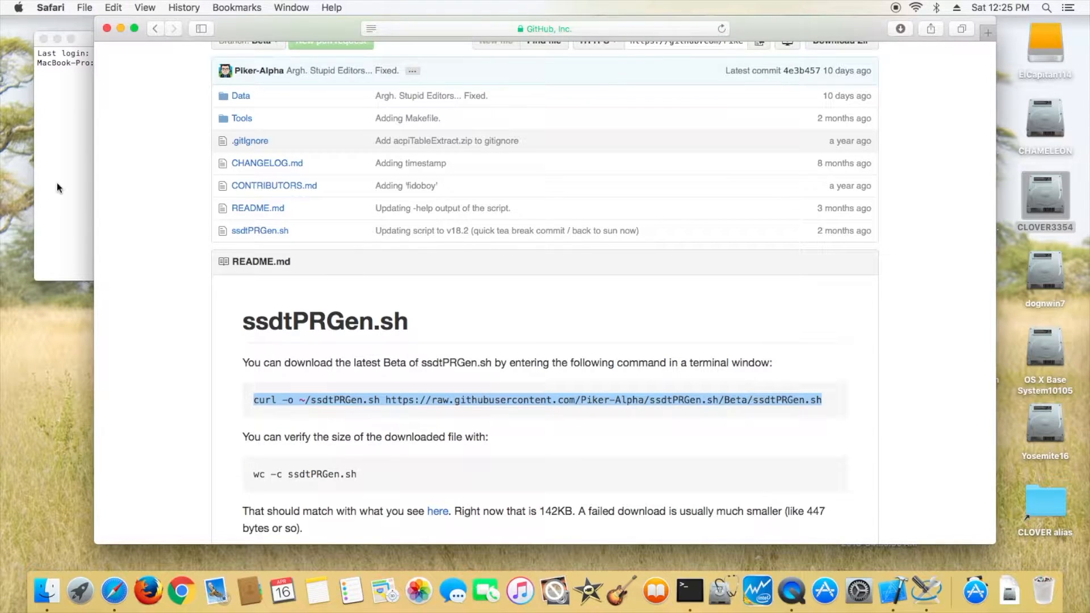
pyautogui.click(57, 183)
pyautogui.press('super+v')
pyautogui.press('Return')
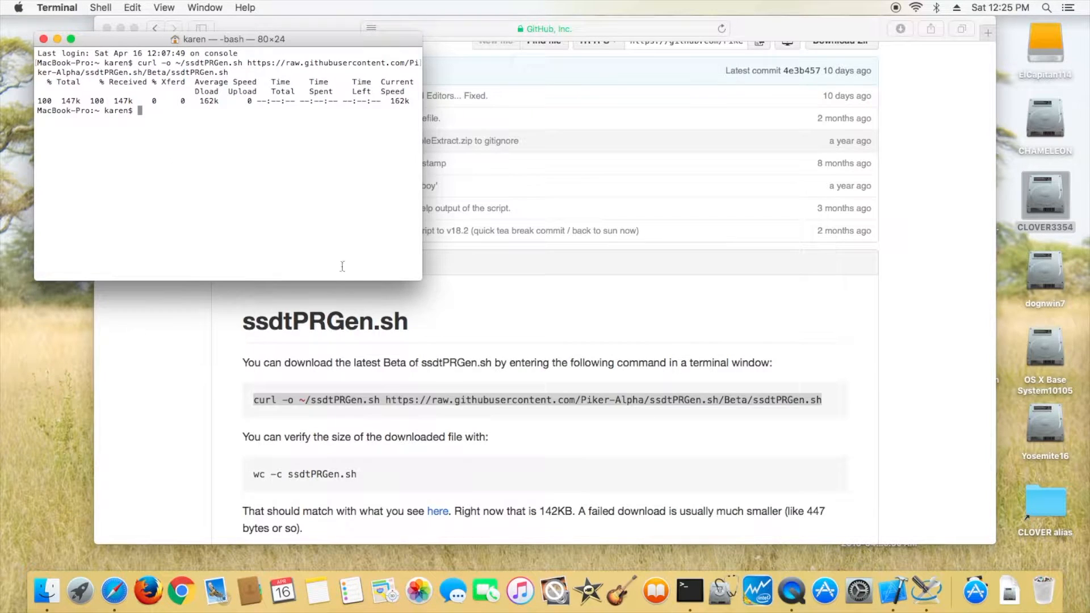
# - Check the downloaded file's size by running wc -c ssdtPRGen.sh in Terminal
pyautogui.click(272, 490)
pyautogui.moveTo(255, 476); pyautogui.dragTo(357, 475)
pyautogui.click(263, 477)
pyautogui.moveTo(255, 475); pyautogui.dragTo(360, 480)
pyautogui.press('super+c')
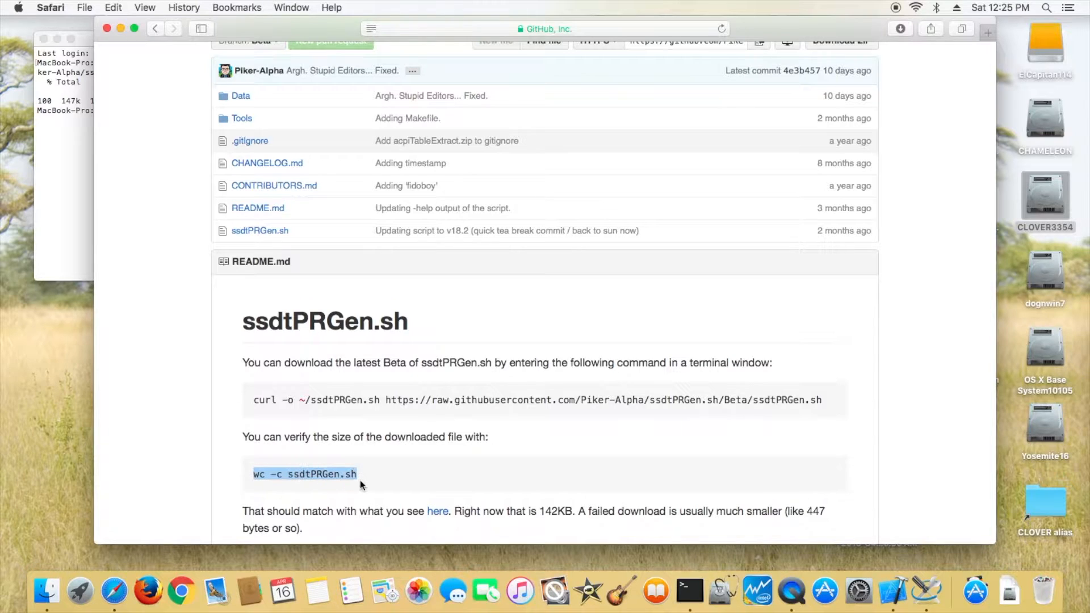
pyautogui.click(60, 200)
pyautogui.press('super+v')
pyautogui.press('Return')
# - Make the script executable by running chmod +x ~/ssdtPRGen.sh in Terminal
pyautogui.scroll(-5, 365, 505)
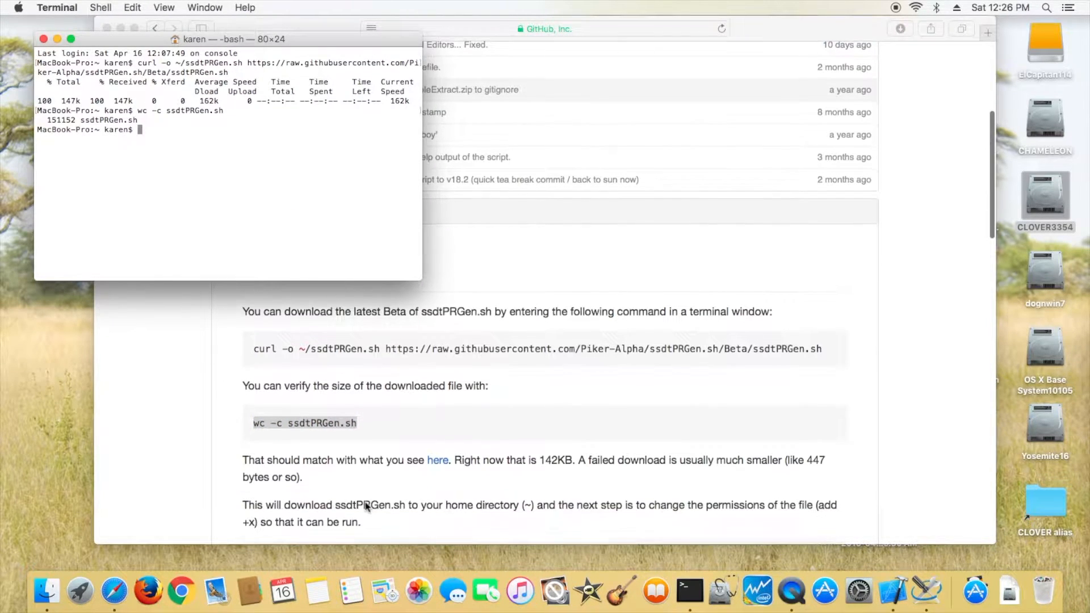
pyautogui.click(363, 502)
pyautogui.moveTo(253, 486); pyautogui.dragTo(364, 500)
pyautogui.press('super+c')
pyautogui.click(85, 191)
pyautogui.press('super+v')
pyautogui.press('Return')
# - Download the complete ssdtPRGen zip archive to ~/Library by running the README's curl -o ~/Library/ssdtPRGen.zip command
pyautogui.scroll(-2, 596, 418)
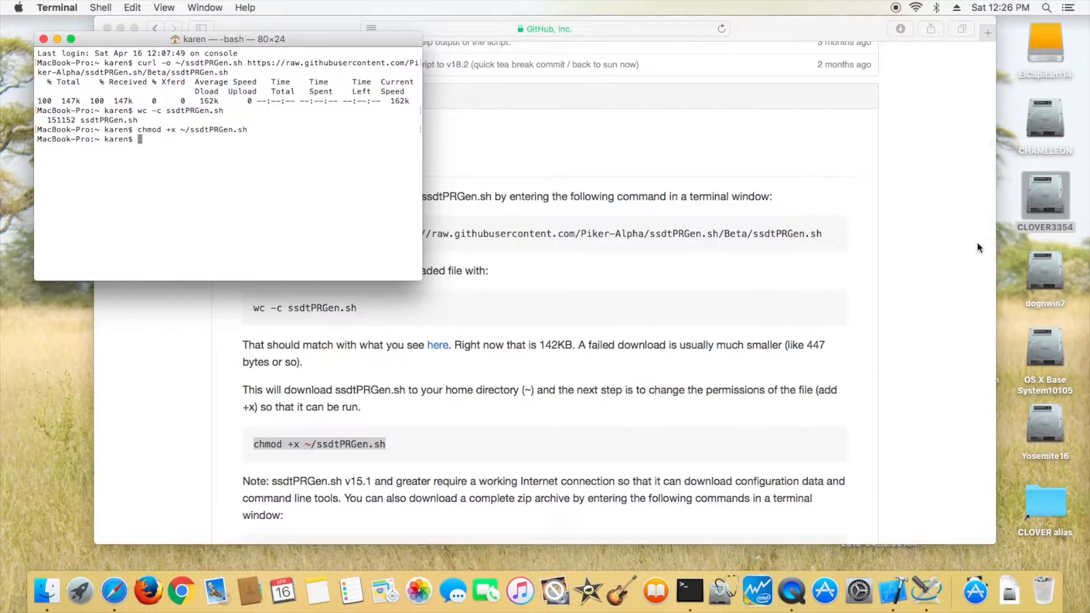
pyautogui.scroll(-6, 962, 414)
pyautogui.click(260, 388)
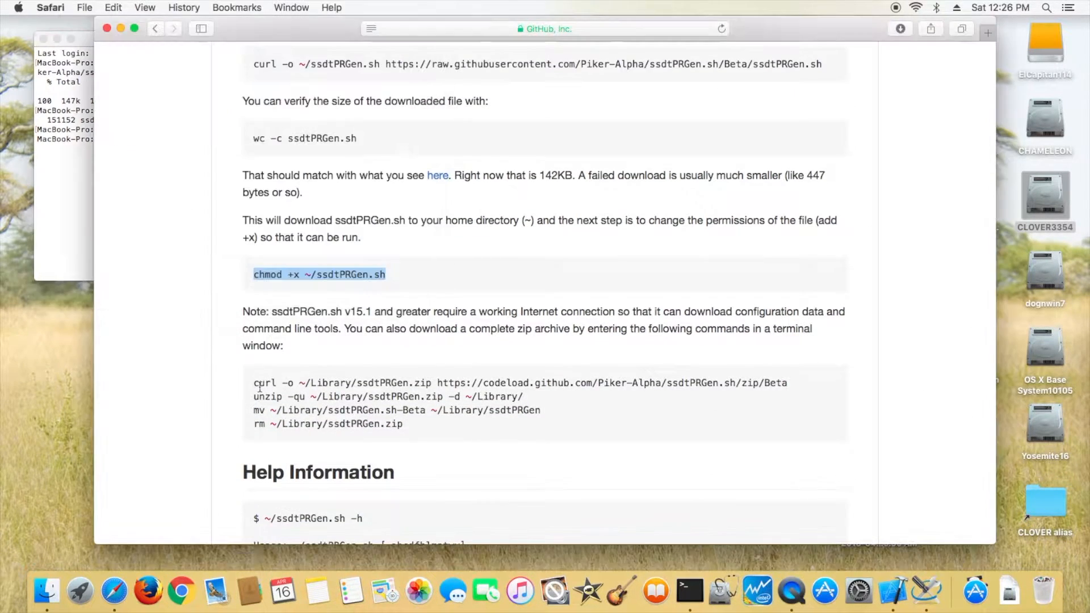
pyautogui.moveTo(254, 384); pyautogui.dragTo(788, 384)
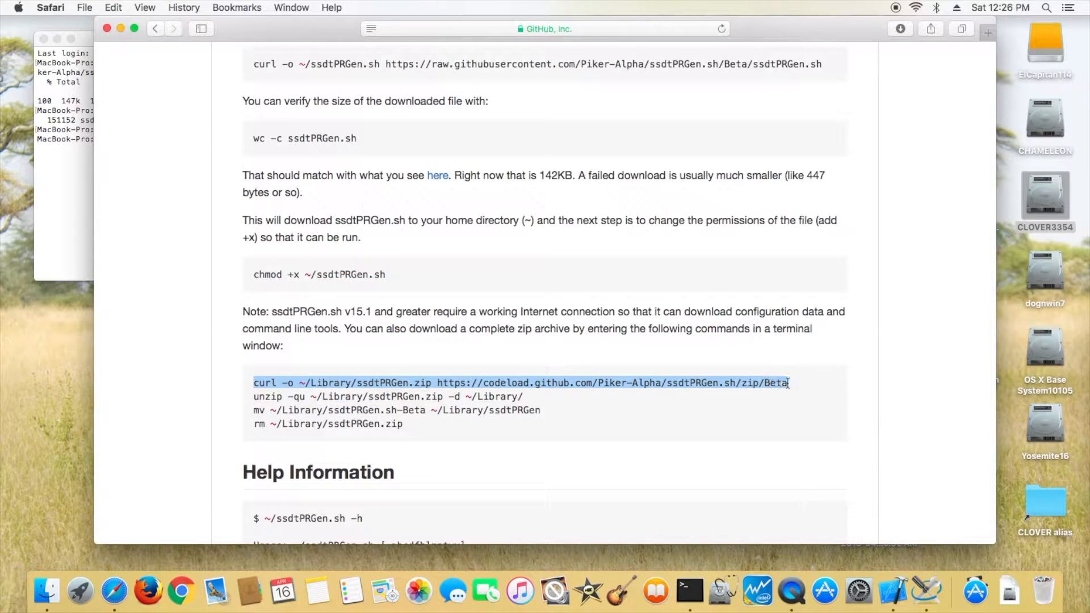
pyautogui.press('super+c')
pyautogui.click(91, 218)
pyautogui.press('super+v')
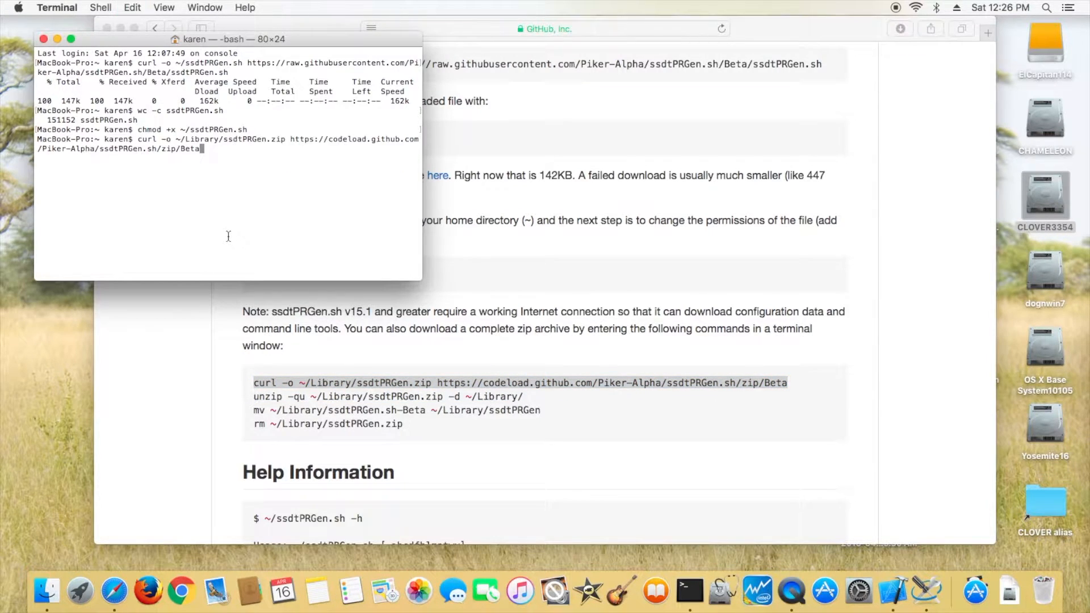
pyautogui.press('Return')
# - Extract the archive by running unzip -qu ~/Library/ssdtPRGen.zip -d ~/Library/ in Terminal
pyautogui.click(265, 400)
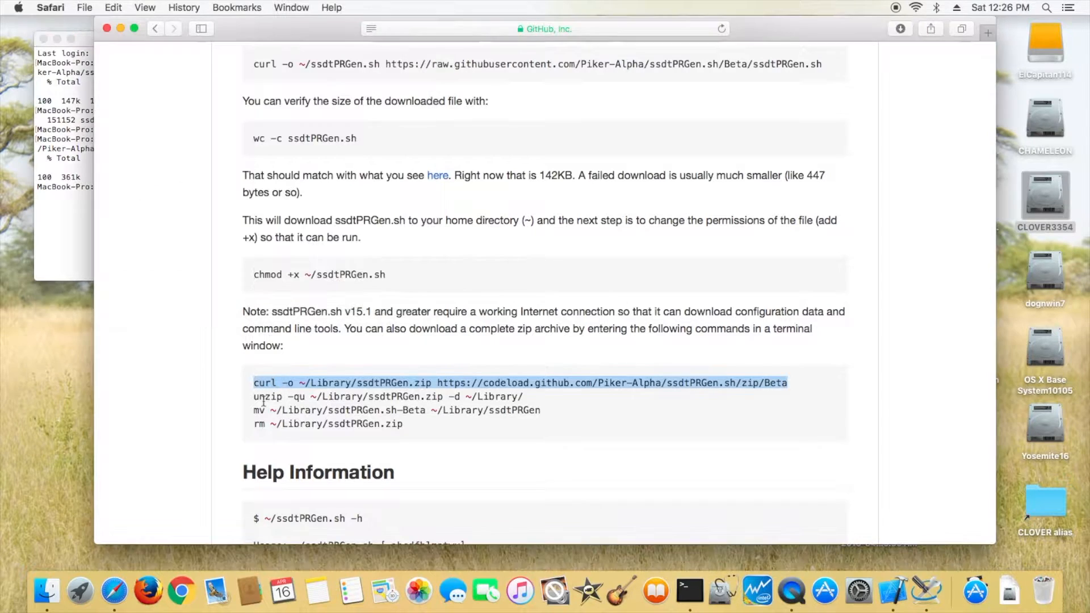
pyautogui.moveTo(257, 396); pyautogui.dragTo(530, 396)
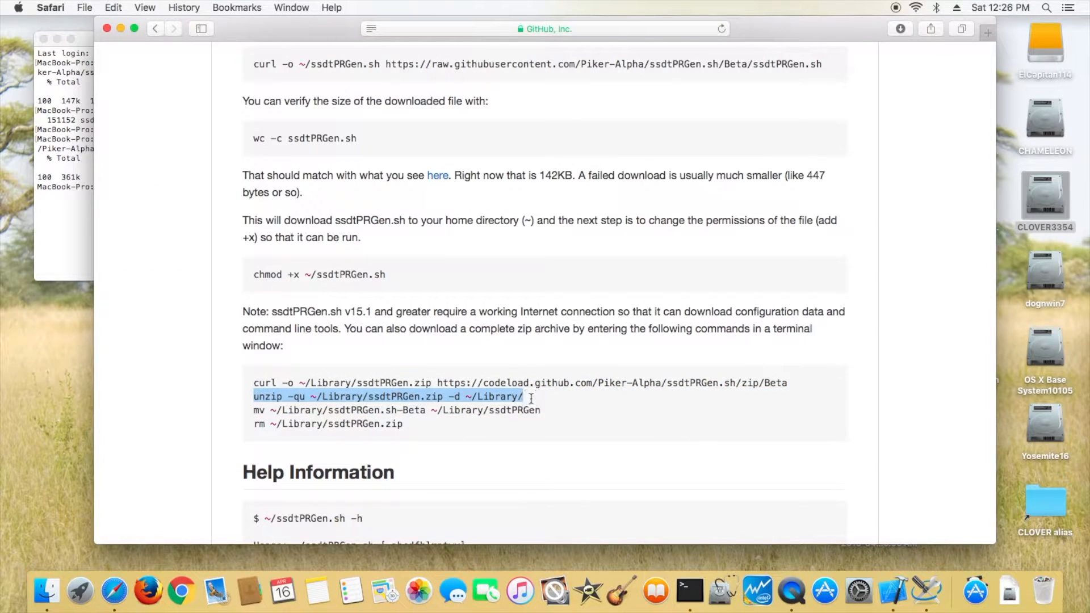
pyautogui.click(67, 236)
pyautogui.press('super+v')
pyautogui.press('Return')
# - Rename the extracted folder by running mv ~/Library/ssdtPRGen.sh-Beta ~/Library/ssdtPRGen
pyautogui.click(254, 423)
pyautogui.moveTo(255, 410); pyautogui.dragTo(547, 407)
pyautogui.click(61, 244)
pyautogui.press('super+v')
pyautogui.press('Return')
# - Delete the downloaded archive by running rm ~/Library/ssdtPRGen.zip
pyautogui.click(254, 423)
pyautogui.moveTo(254, 424); pyautogui.dragTo(425, 426)
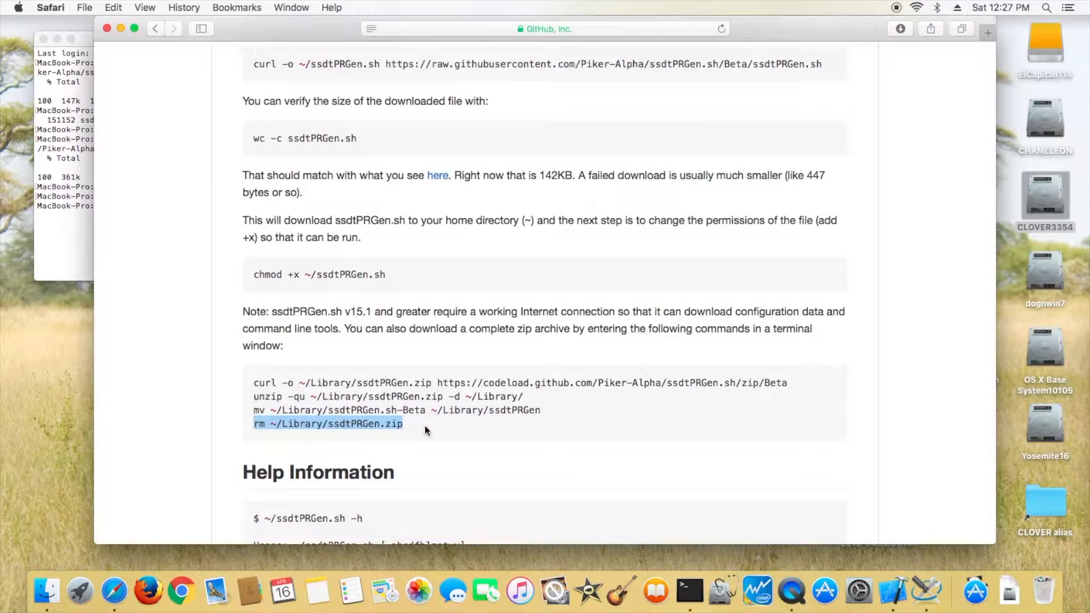
pyautogui.click(58, 242)
pyautogui.press('super+v')
pyautogui.press('Return')
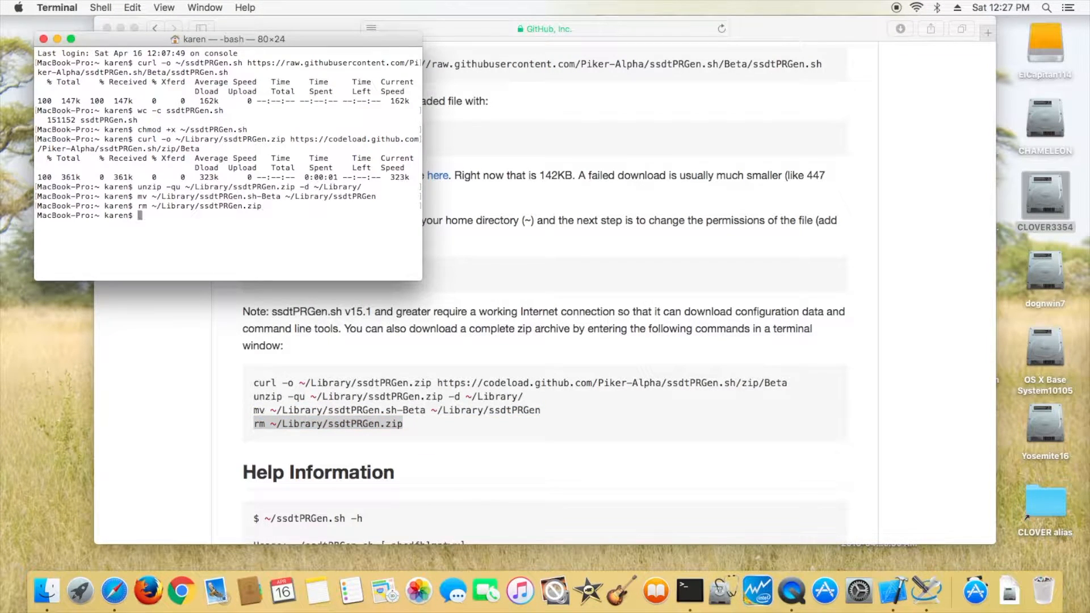
# - Try to run the script by pasting the README's help command line without the -h option
pyautogui.click(294, 520)
pyautogui.moveTo(253, 519); pyautogui.dragTo(366, 521)
pyautogui.click(77, 224)
pyautogui.press('super+v')
pyautogui.press('BackSpace')
pyautogui.press('Return')
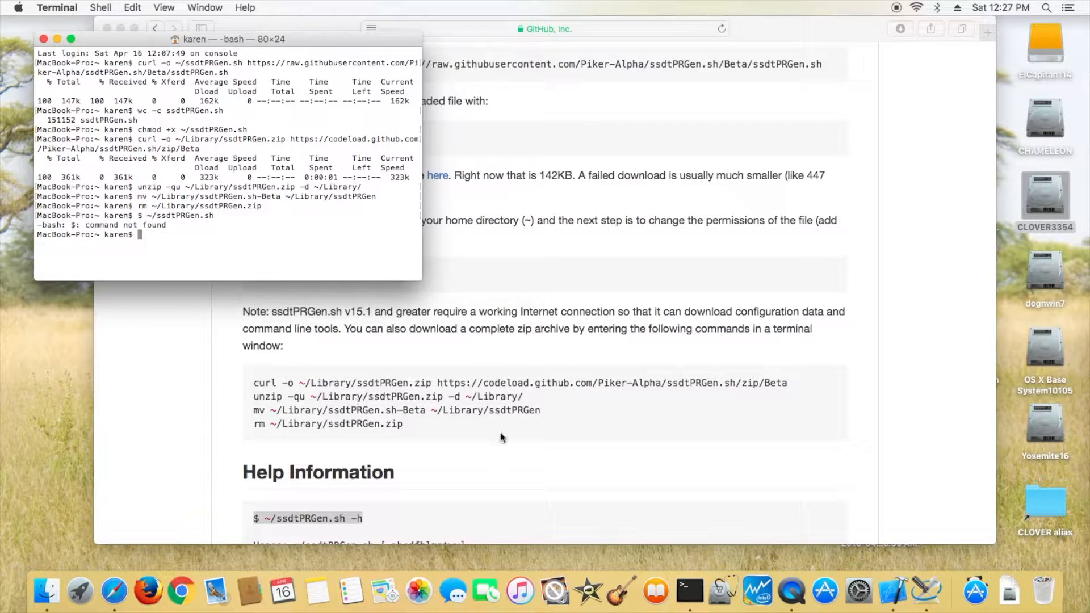
# - Run the home-folder ssdtPRGen.sh by dropping its file from Finder into Terminal and executing it
pyautogui.scroll(-5, 497, 437)
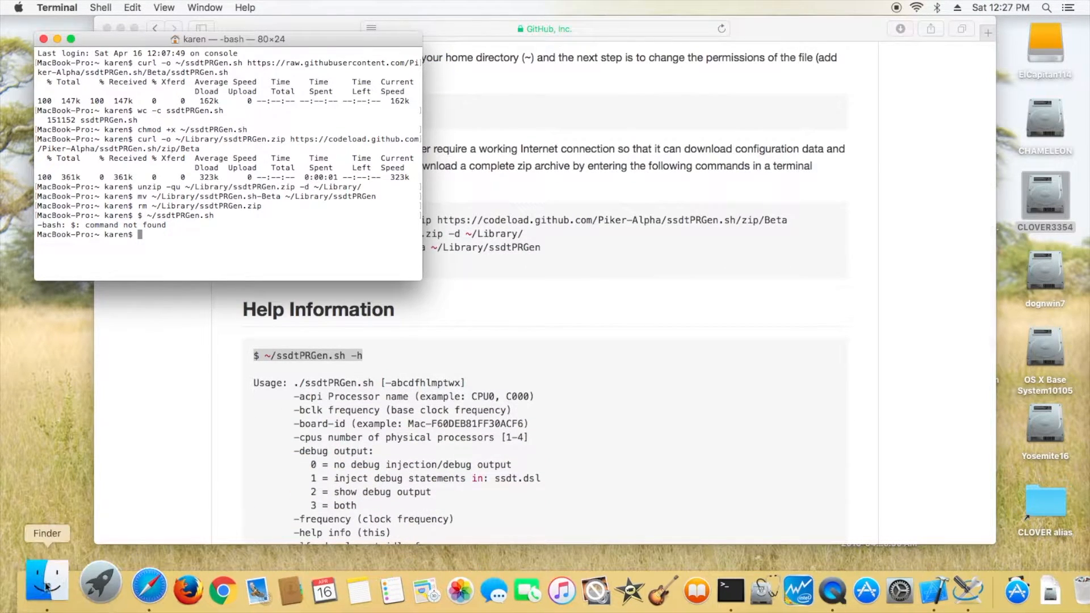
pyautogui.click(47, 590)
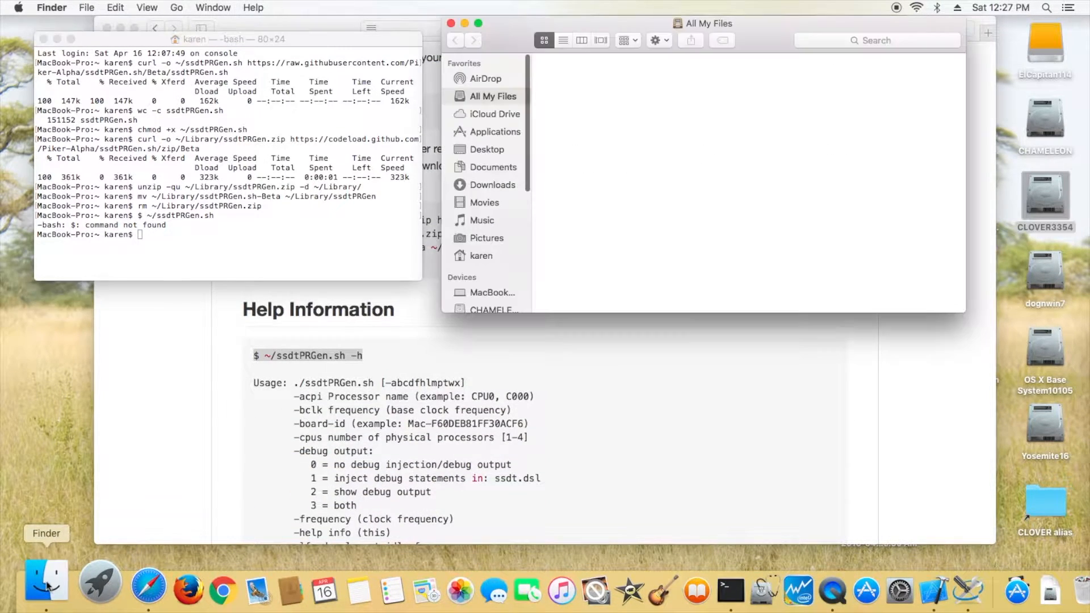
pyautogui.click(481, 256)
pyautogui.doubleClick(865, 158)
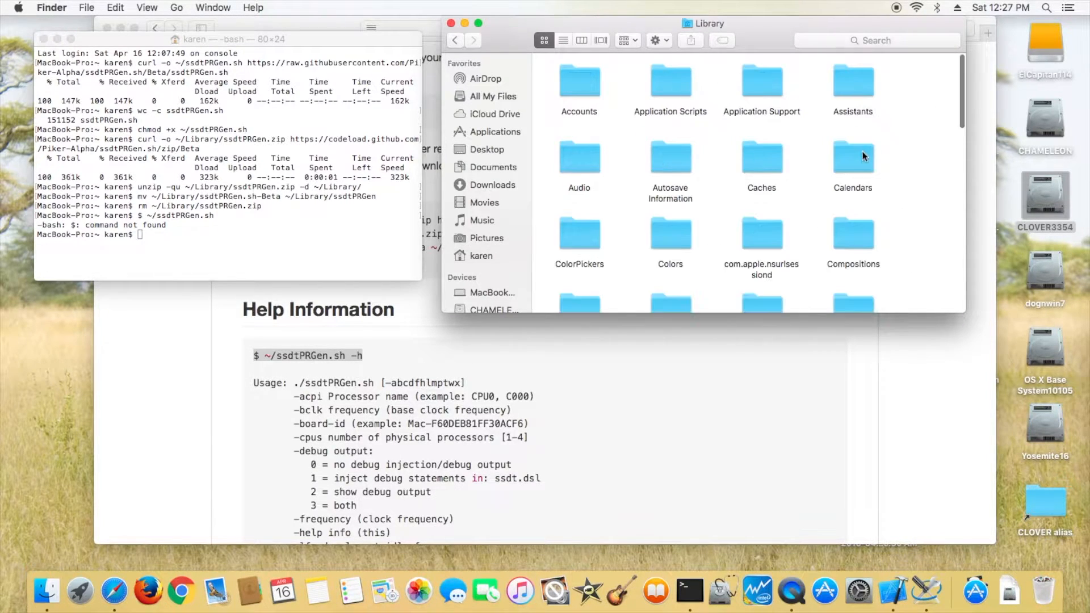
pyautogui.click(455, 40)
pyautogui.moveTo(580, 234); pyautogui.dragTo(418, 256)
pyautogui.click(330, 238)
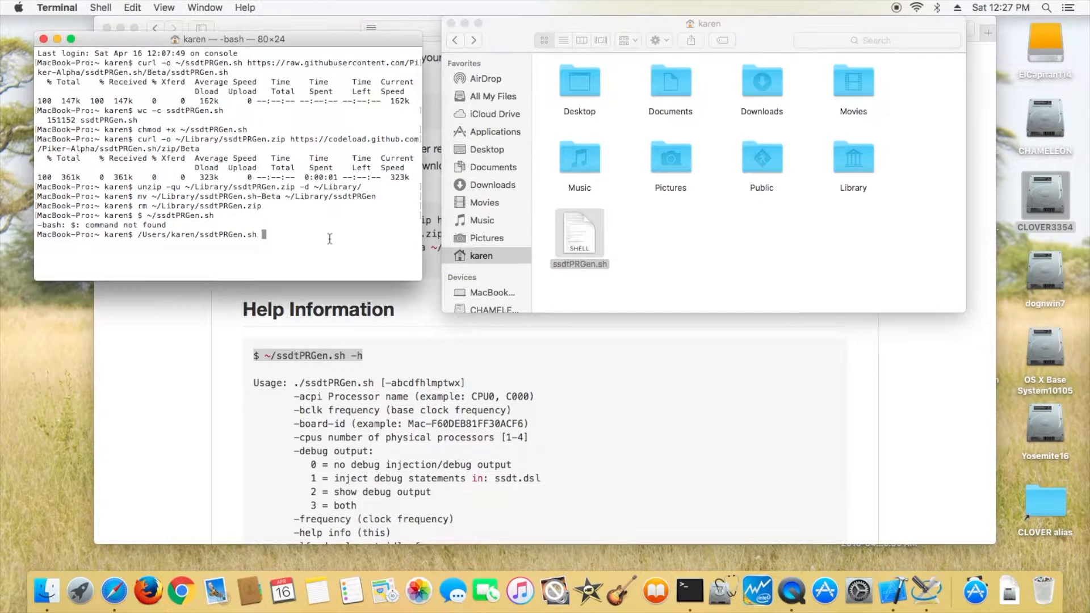
pyautogui.press('Return')
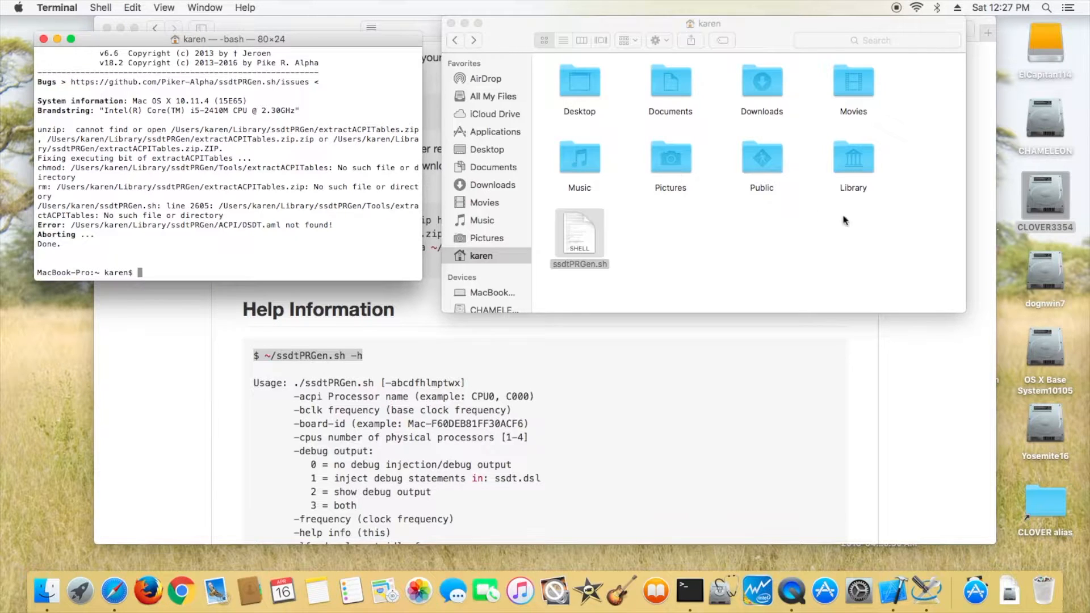
# - Copy extractACPITables.zip and iasl.zip from ~/Library/ssdtPRGen/Tools into the ssdtPRGen folder itself
pyautogui.doubleClick(859, 162)
pyautogui.scroll(-20, 815, 220)
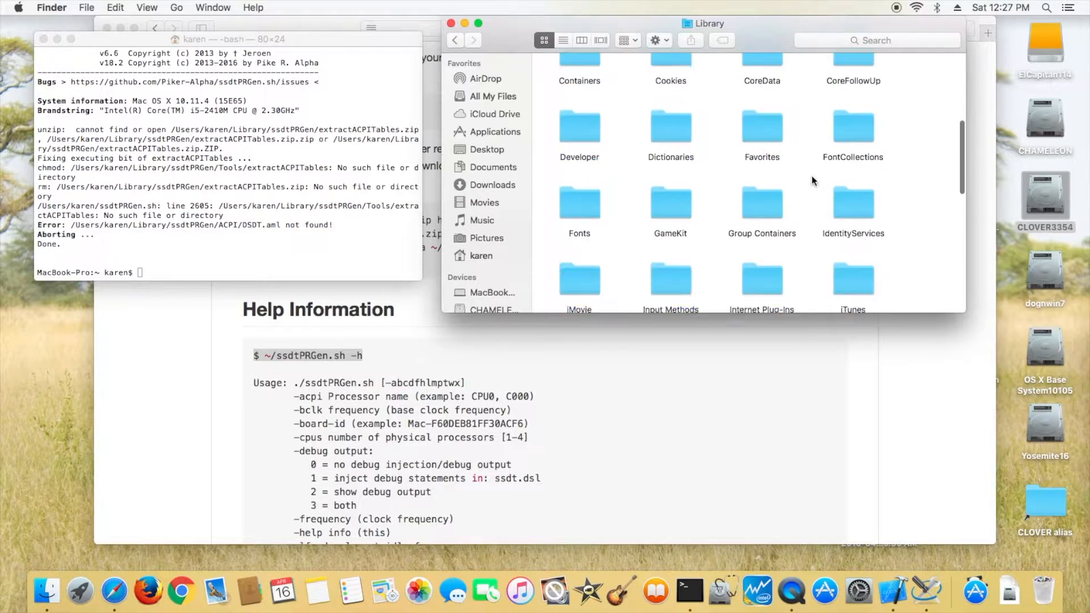
pyautogui.scroll(-3, 813, 177)
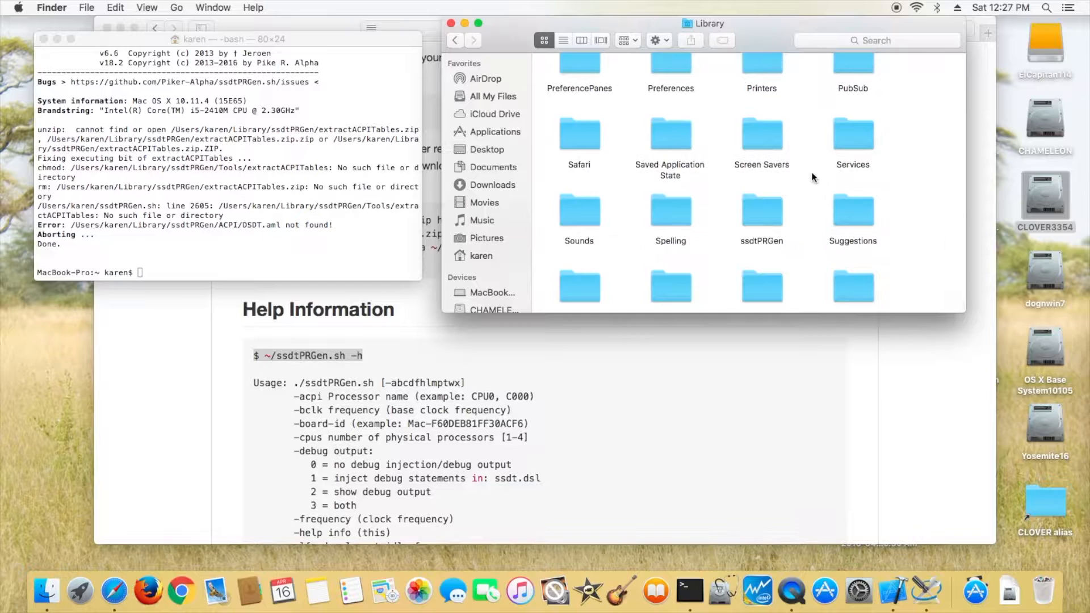
pyautogui.click(762, 210)
pyautogui.doubleClick(762, 210)
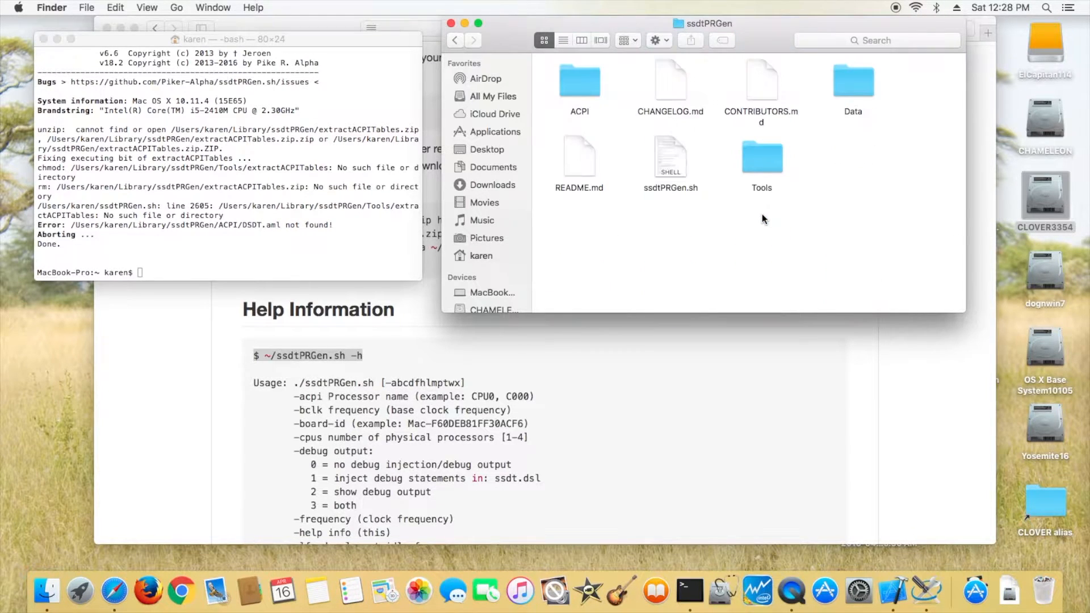
pyautogui.doubleClick(769, 161)
pyautogui.click(676, 97)
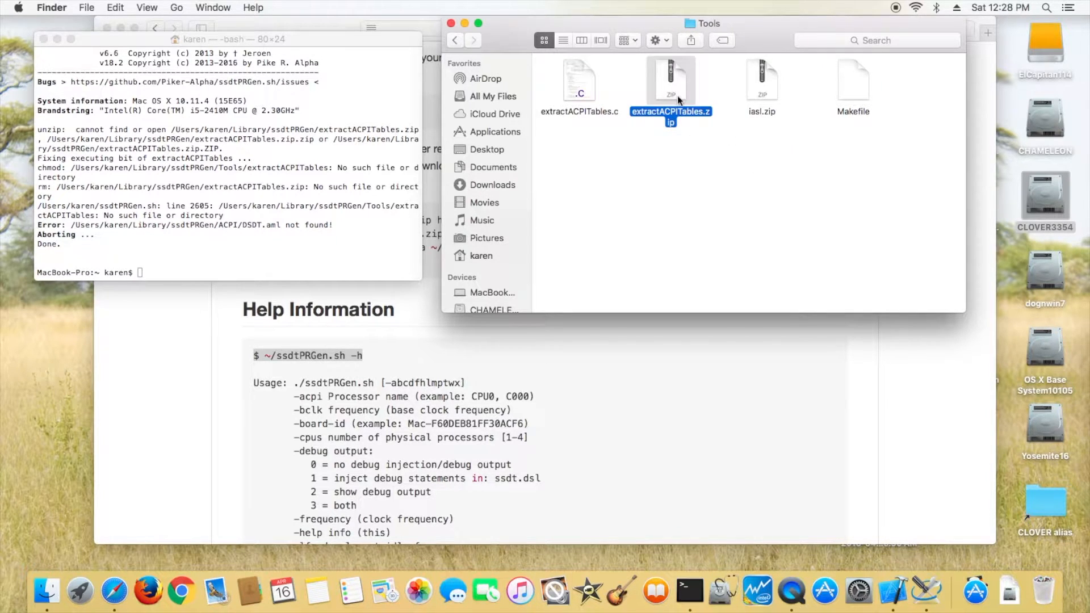
pyautogui.hotkey('shift', 'Right')
pyautogui.rightClick(677, 96)
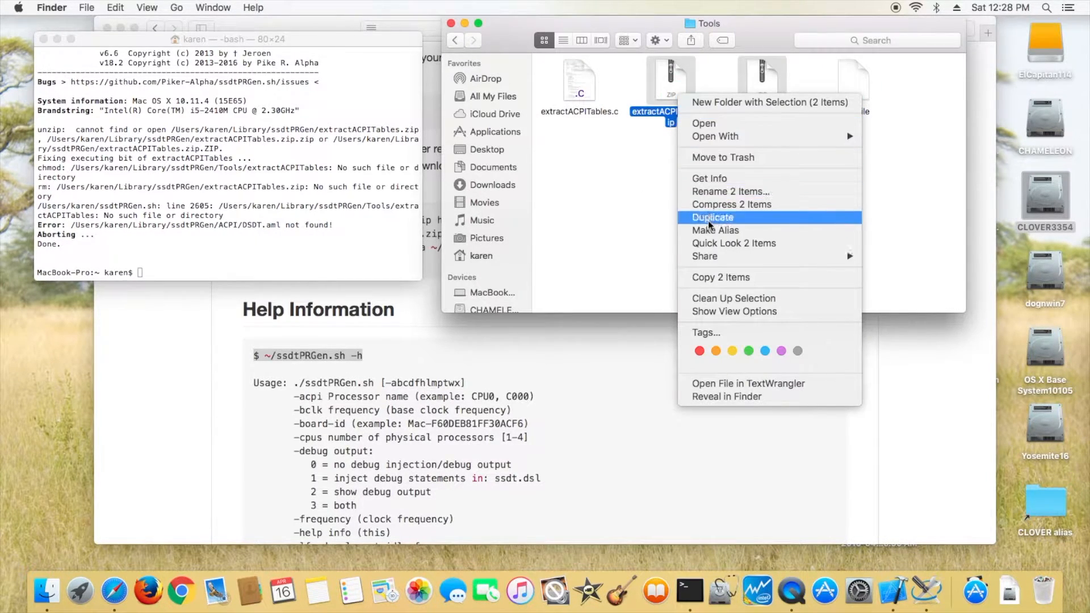
pyautogui.click(717, 277)
pyautogui.click(456, 40)
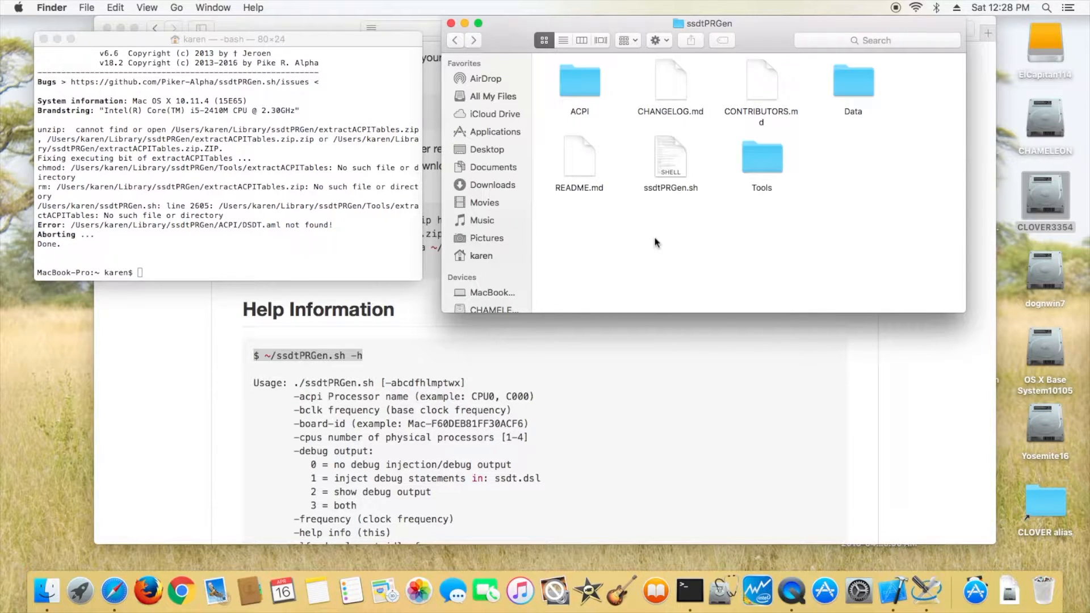
pyautogui.rightClick(656, 243)
pyautogui.click(681, 285)
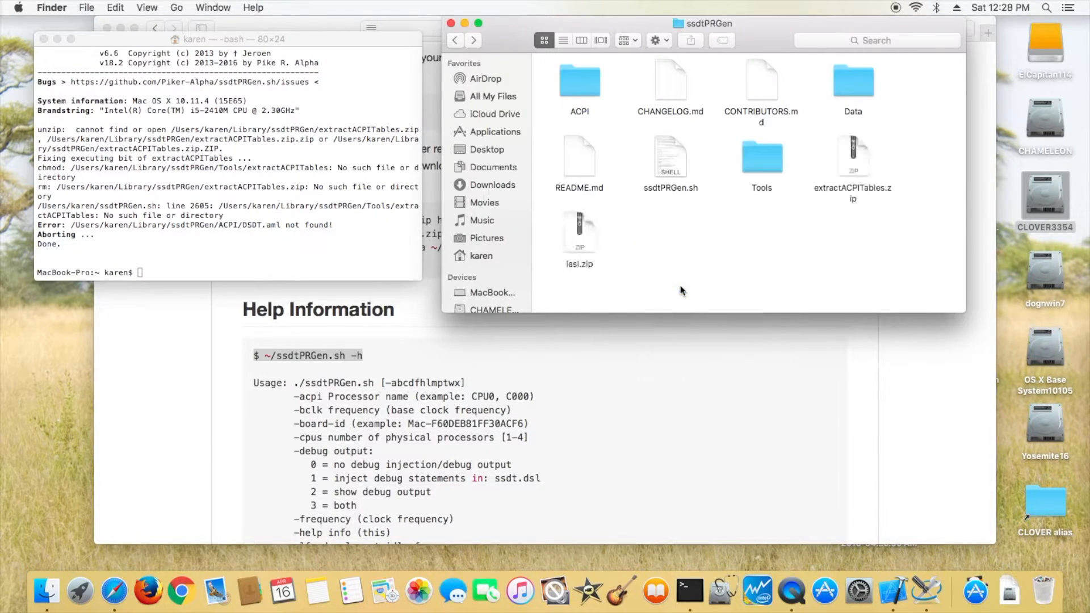
# - Unzip iasl.zip and extractACPITables.zip inside the ssdtPRGen folder
pyautogui.click(578, 76)
pyautogui.doubleClick(578, 76)
pyautogui.click(454, 39)
pyautogui.doubleClick(851, 83)
pyautogui.click(455, 39)
# - Rerun the script in Terminal, declining to copy ssdt.aml to /Extra and to open ssdt.dsl
pyautogui.click(363, 276)
pyautogui.press('Up')
pyautogui.press('Return')
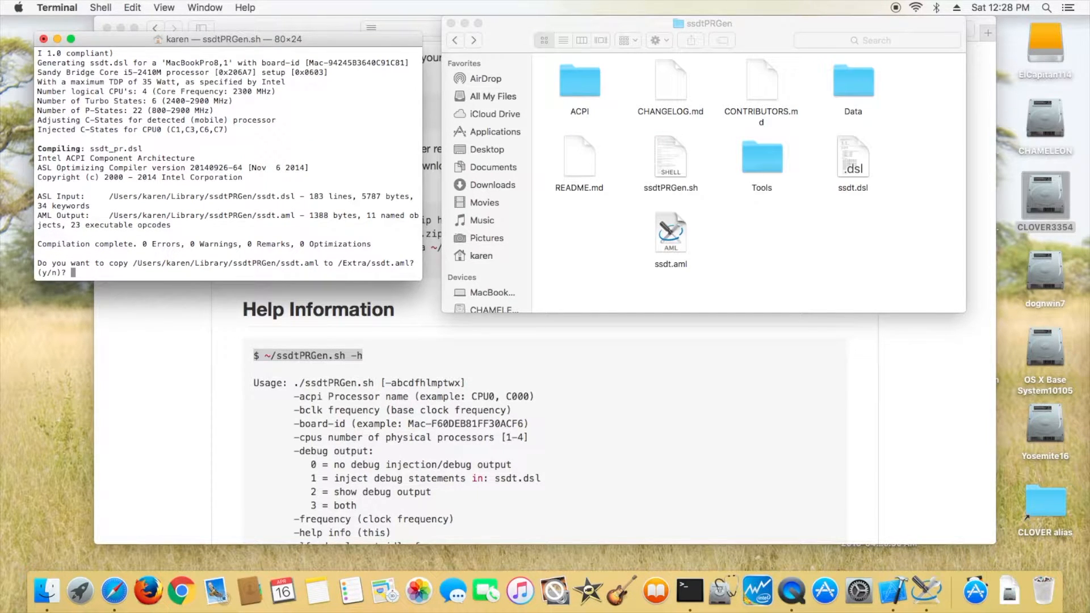
pyautogui.press('Return')
pyautogui.write('n')
pyautogui.press('Return')
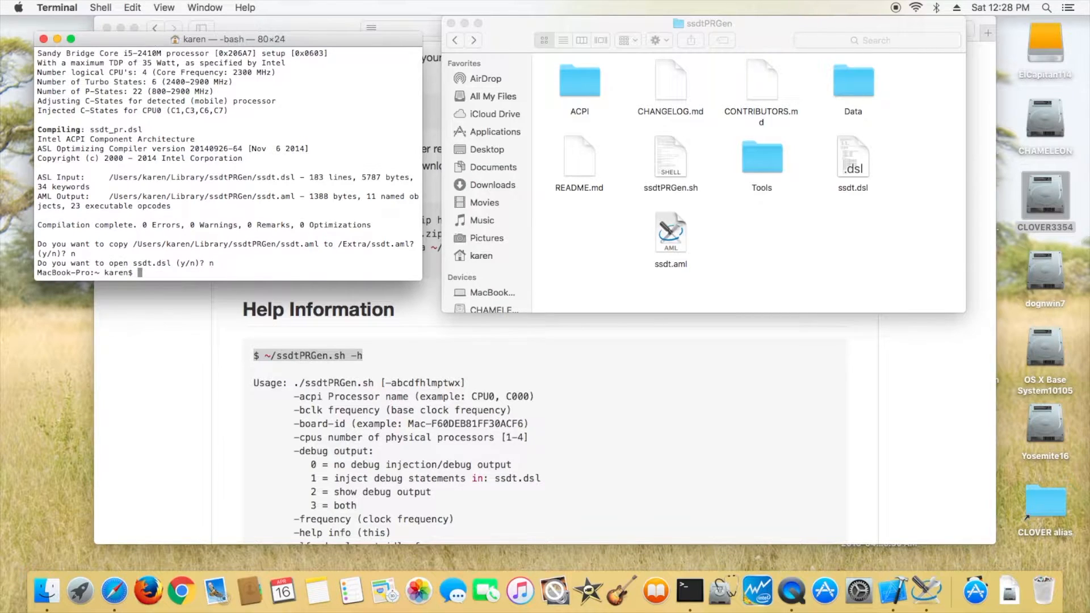
# - Open the generated ssdt.aml file from the ssdtPRGen folder
pyautogui.click(672, 266)
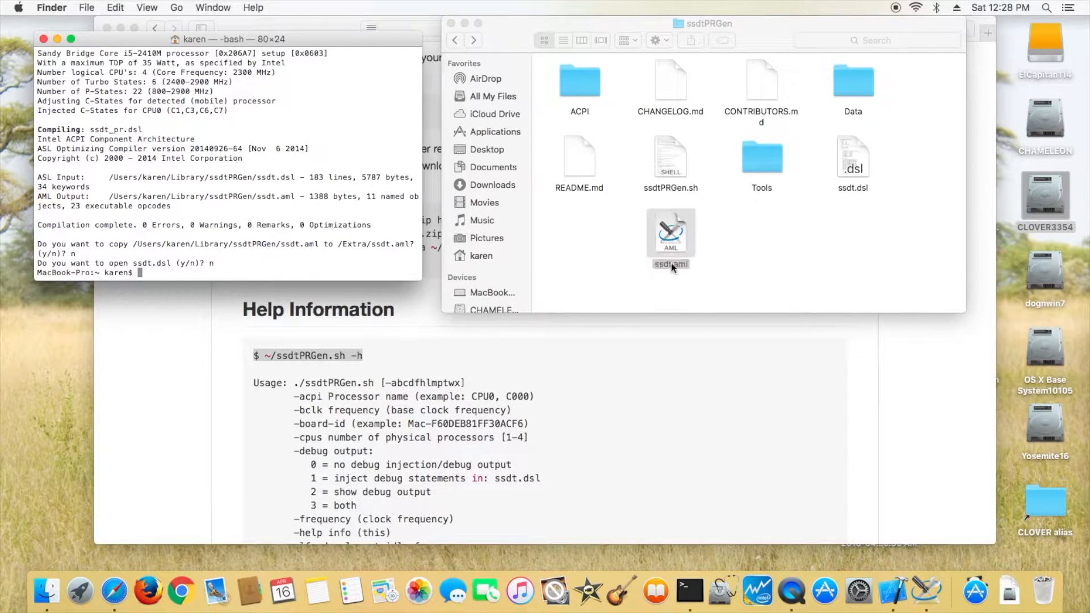
pyautogui.doubleClick(673, 265)
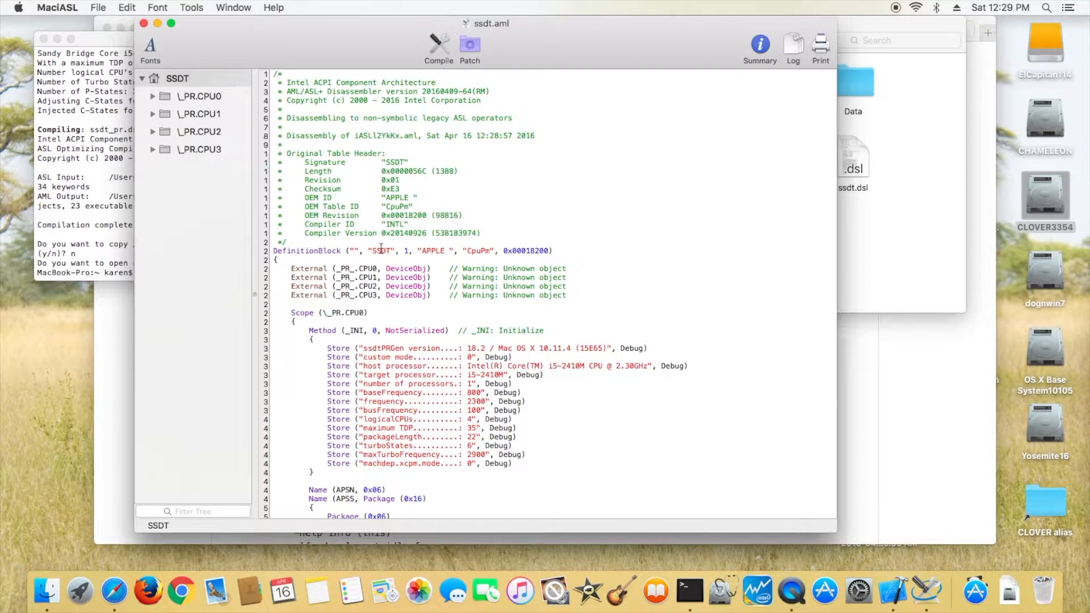
# - Close MaciASL and rename ssdt.aml in the ssdtPRGen folder to SSDT.aml
pyautogui.click(144, 23)
pyautogui.click(663, 272)
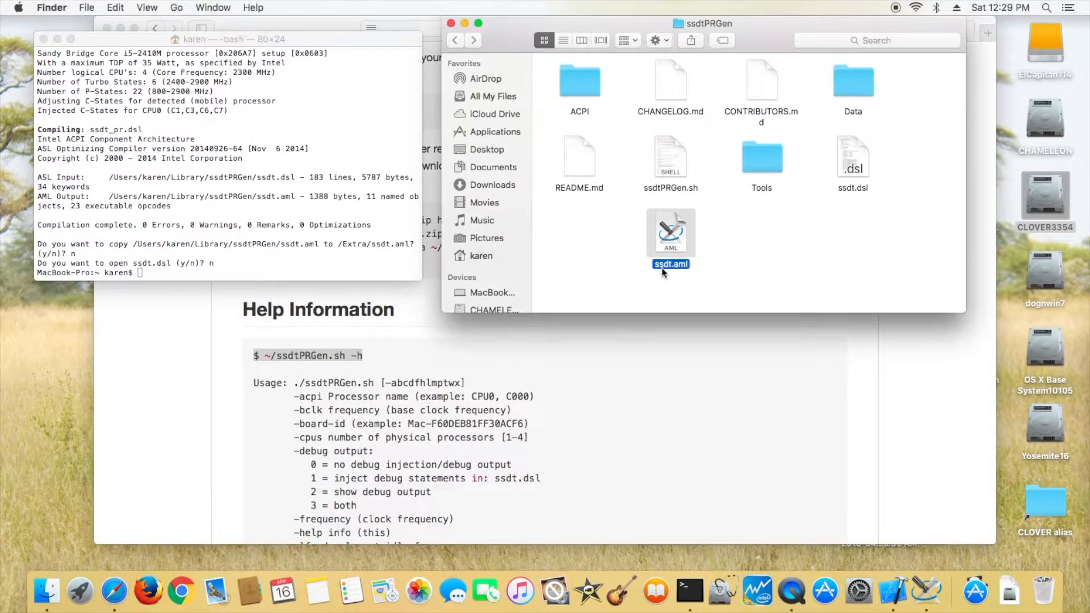
pyautogui.click(662, 268)
pyautogui.write('SSDT')
pyautogui.press('Return')
# - Copy SSDT.aml into the EFI/CLOVER/ACPI/patched folder on the CLOVER3354 volume
pyautogui.click(44, 39)
pyautogui.doubleClick(1055, 199)
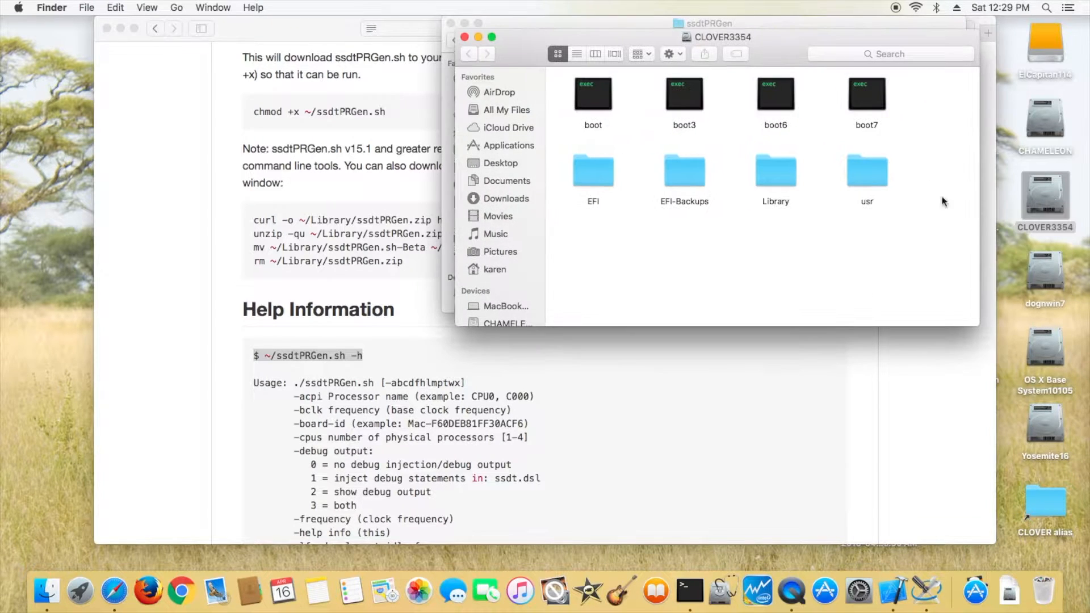
pyautogui.moveTo(507, 51); pyautogui.dragTo(138, 183)
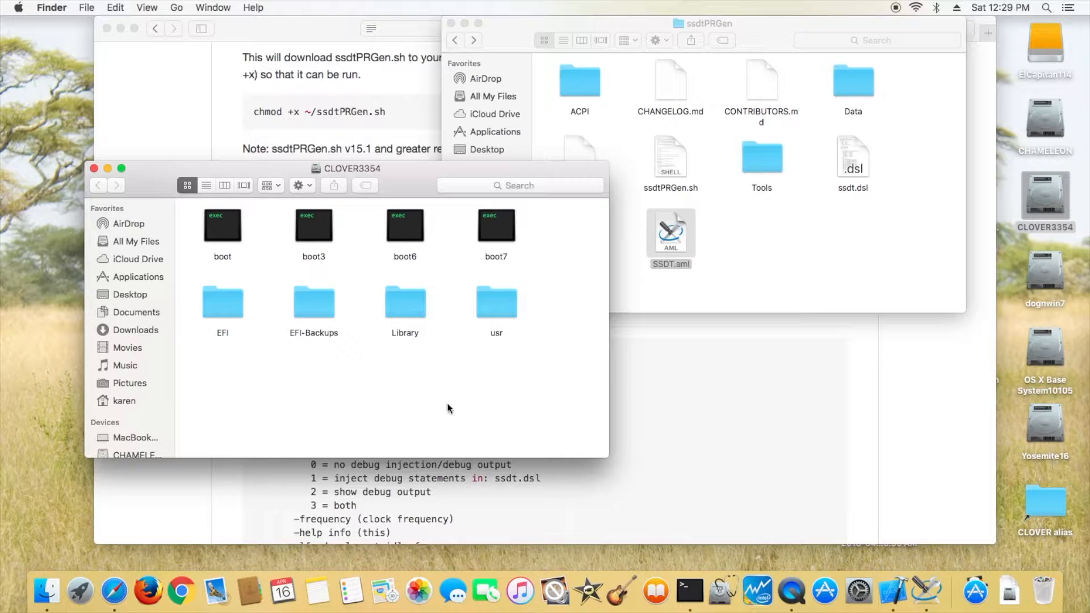
pyautogui.doubleClick(230, 305)
pyautogui.doubleClick(320, 228)
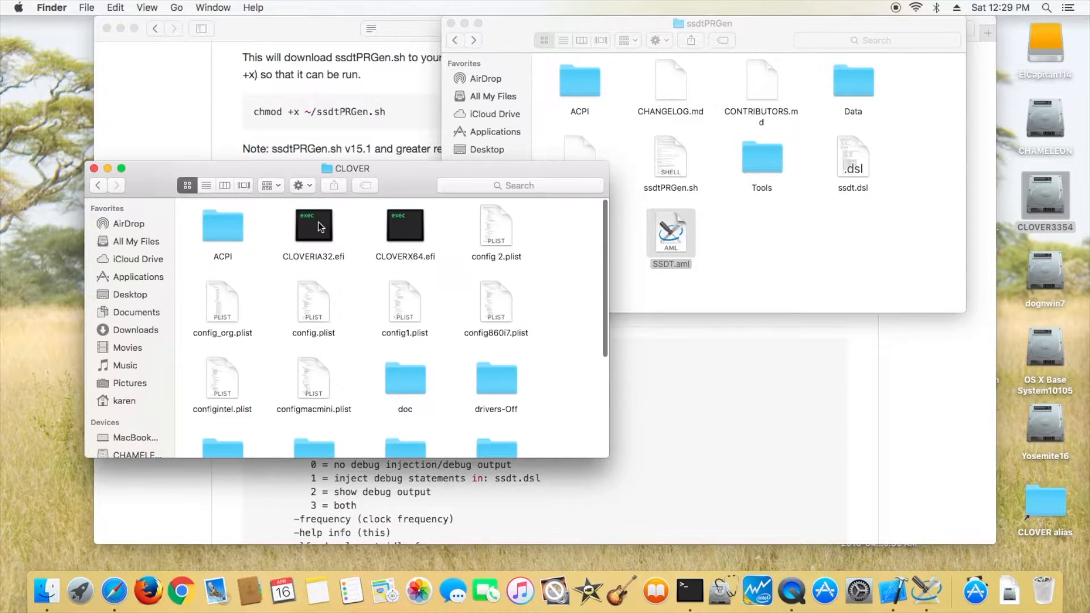
pyautogui.doubleClick(227, 232)
pyautogui.doubleClick(304, 236)
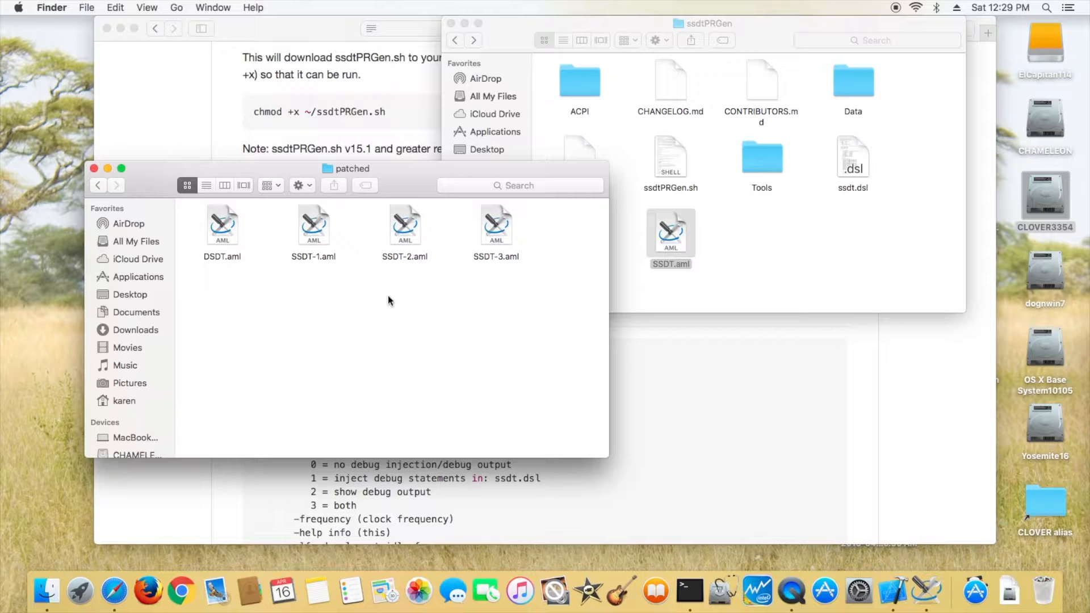
pyautogui.click(677, 235)
pyautogui.moveTo(677, 235); pyautogui.dragTo(431, 336)
# - Arrange the patched folder's items by name and close the ssdtPRGen window
pyautogui.rightClick(493, 328)
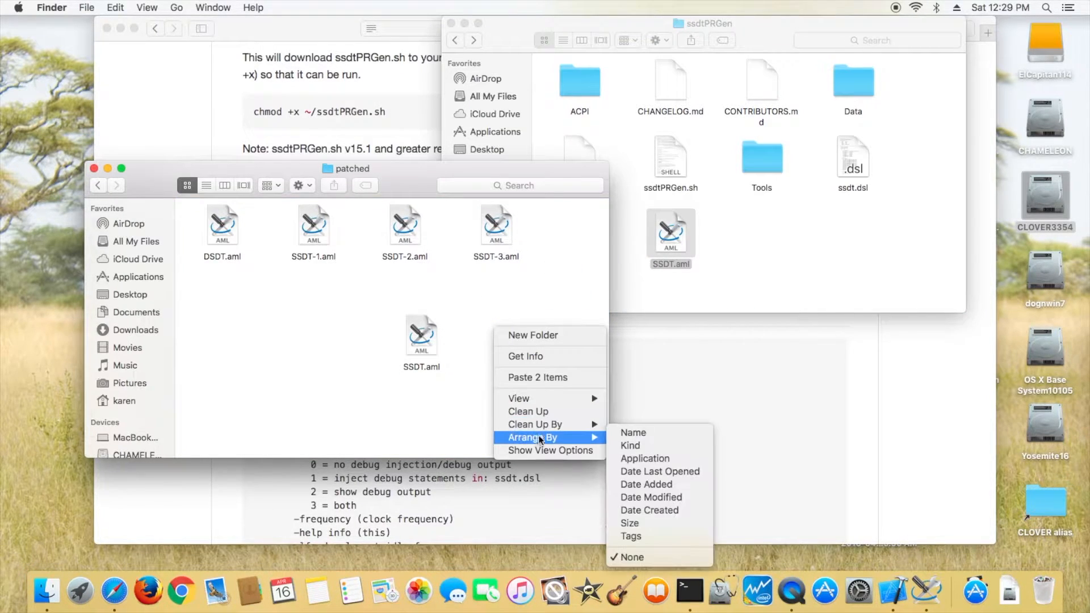
pyautogui.moveTo(545, 437)
pyautogui.click(634, 434)
pyautogui.click(641, 248)
pyautogui.click(450, 23)
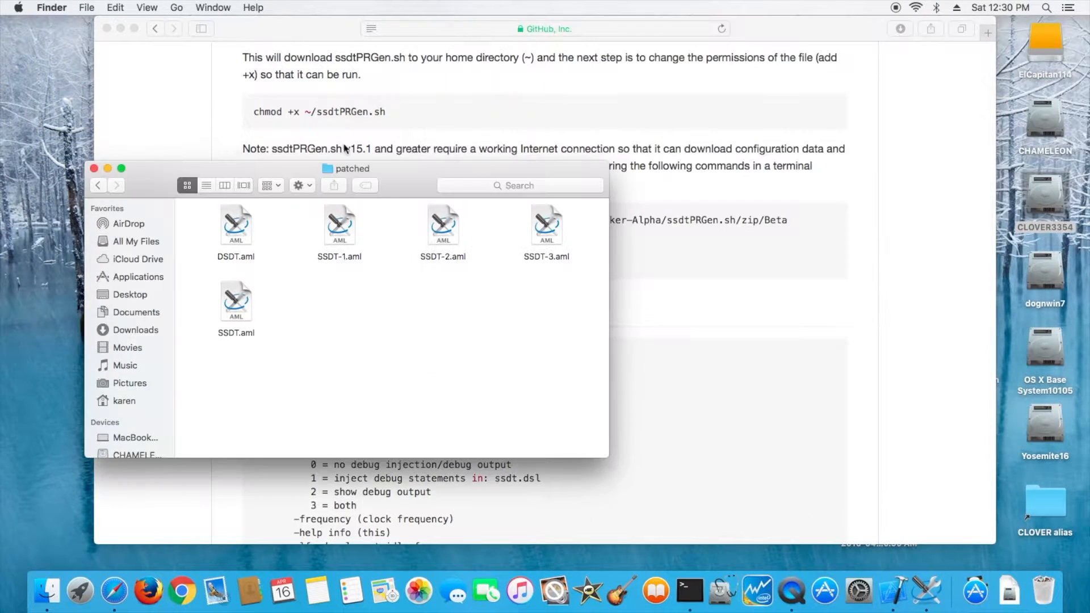
# - Open CLOVER's config.plist and examine the ACPI DSDT, SSDT and SortedOrder entries, then close the open windows
pyautogui.click(97, 186)
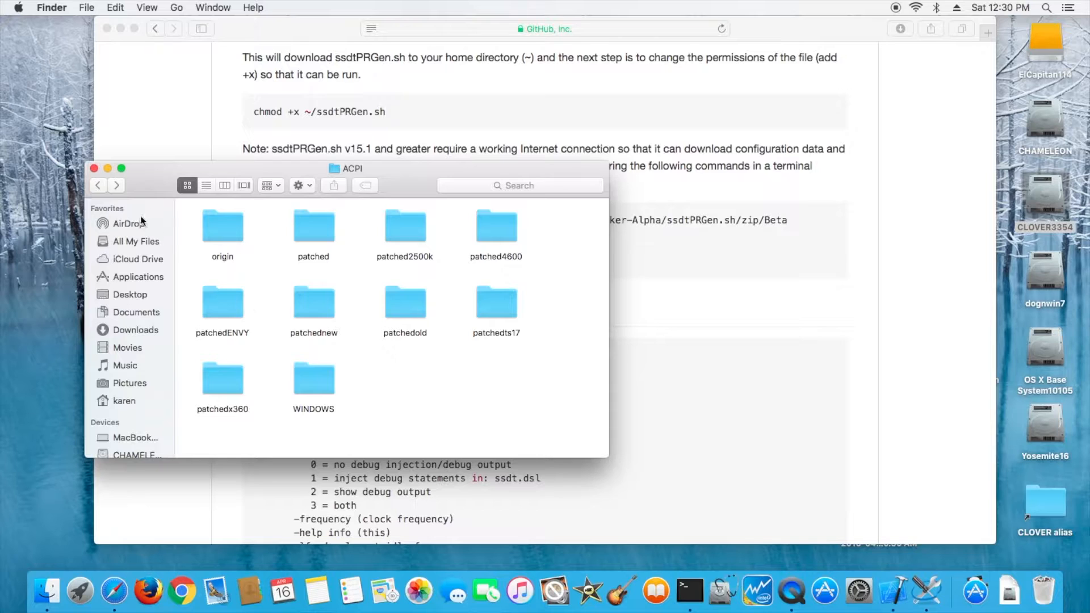
pyautogui.click(100, 187)
pyautogui.doubleClick(319, 335)
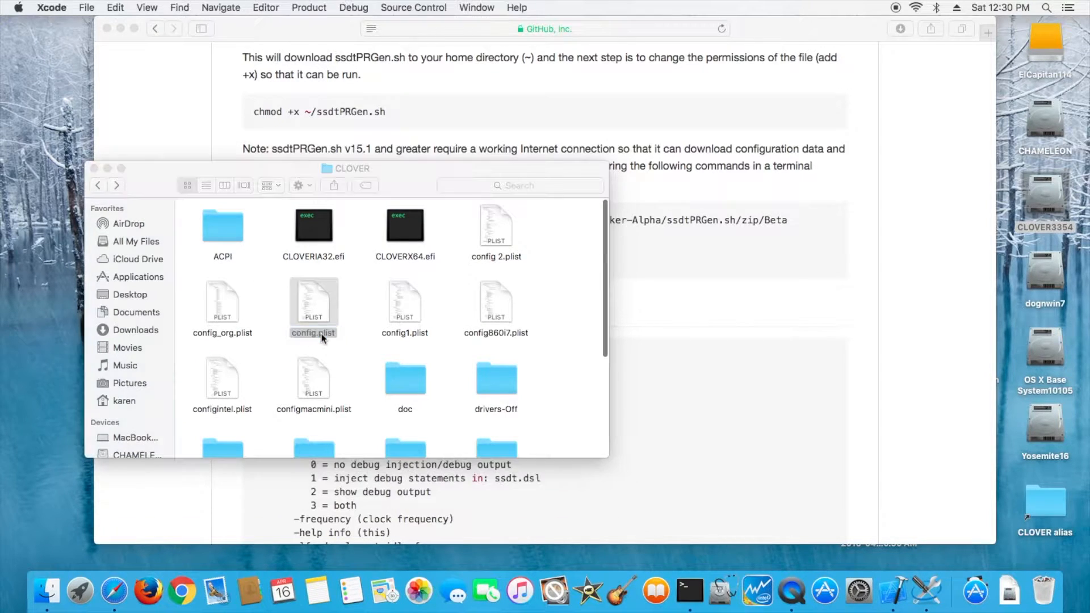
pyautogui.click(51, 83)
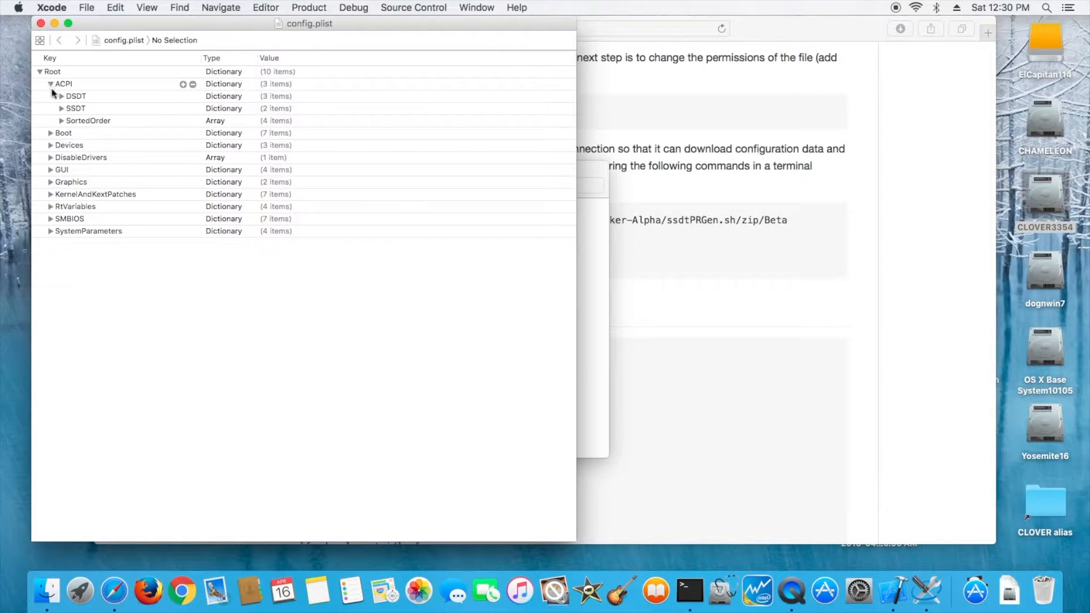
pyautogui.click(61, 96)
pyautogui.click(61, 145)
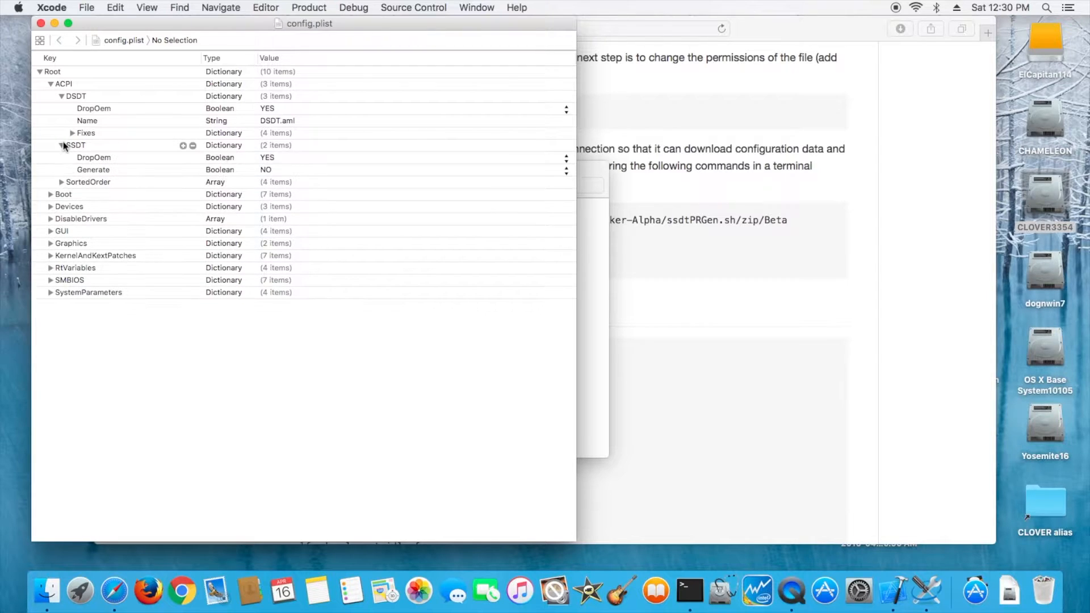
pyautogui.click(60, 181)
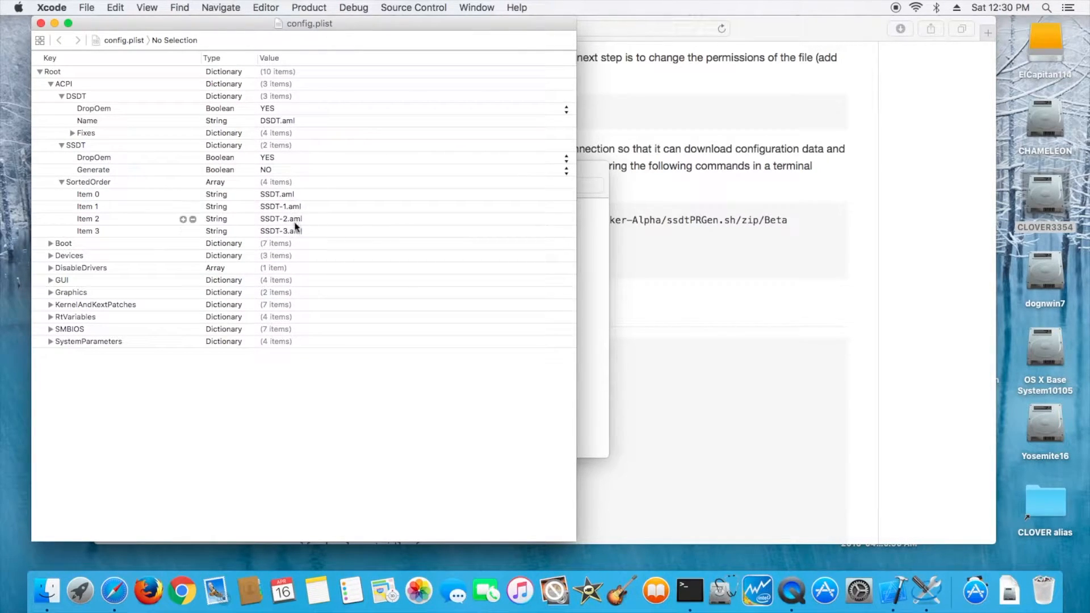
pyautogui.click(41, 23)
pyautogui.click(94, 168)
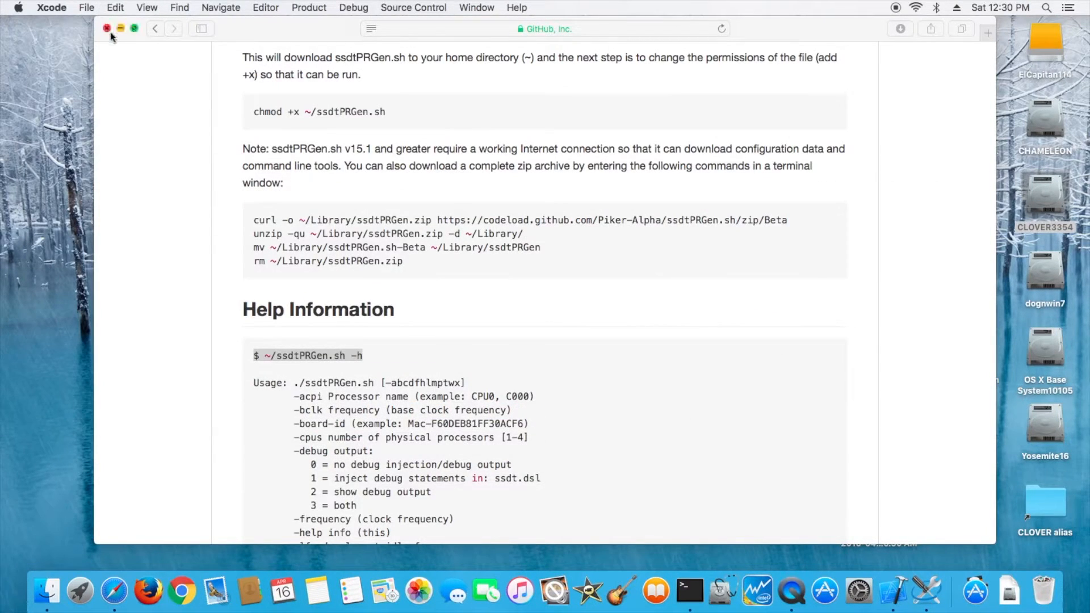
pyautogui.click(108, 29)
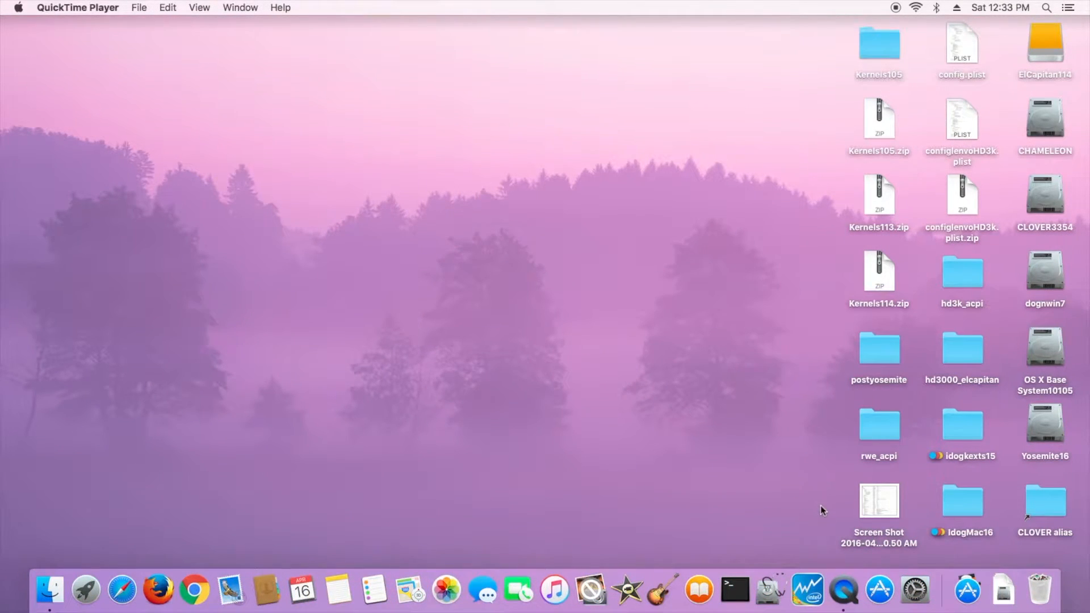
# - Launch Intel Power Gadget to check CPU power, frequency and temperature, then close it
pyautogui.click(817, 572)
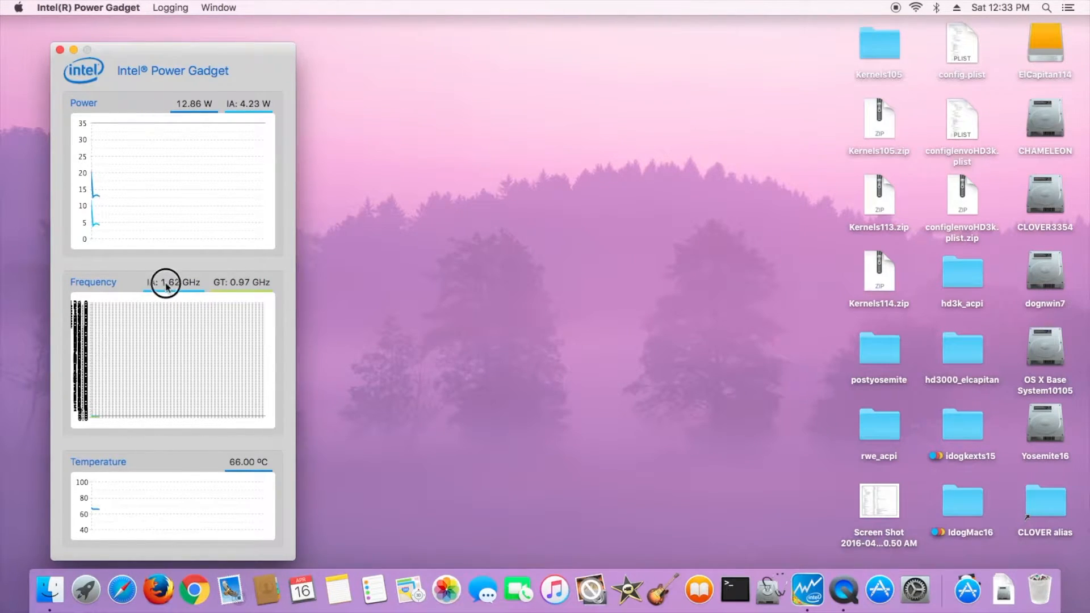
pyautogui.moveTo(164, 284); pyautogui.dragTo(169, 285)
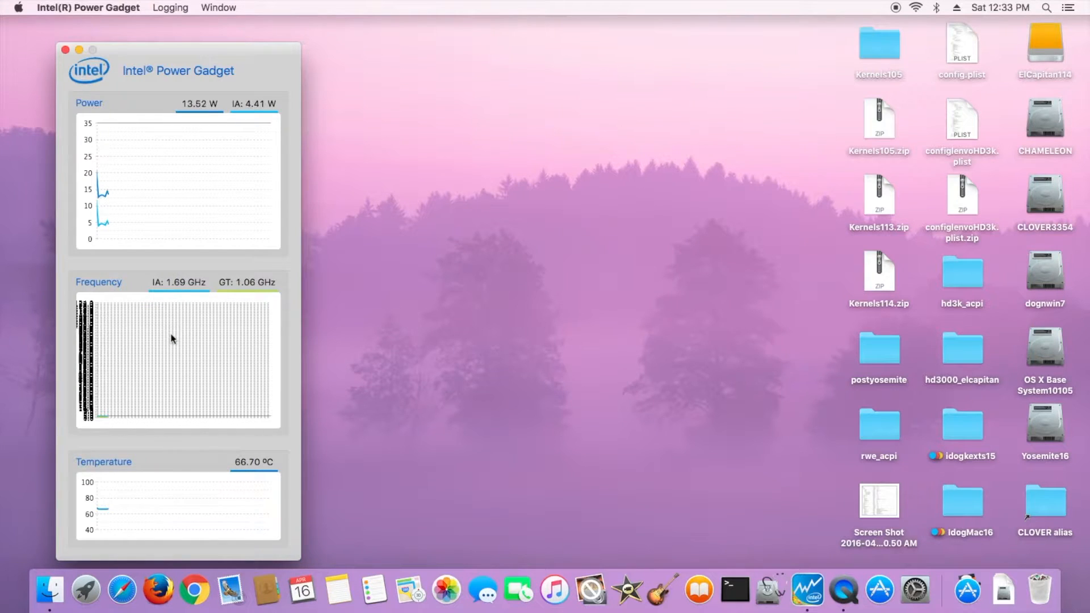
pyautogui.click(66, 50)
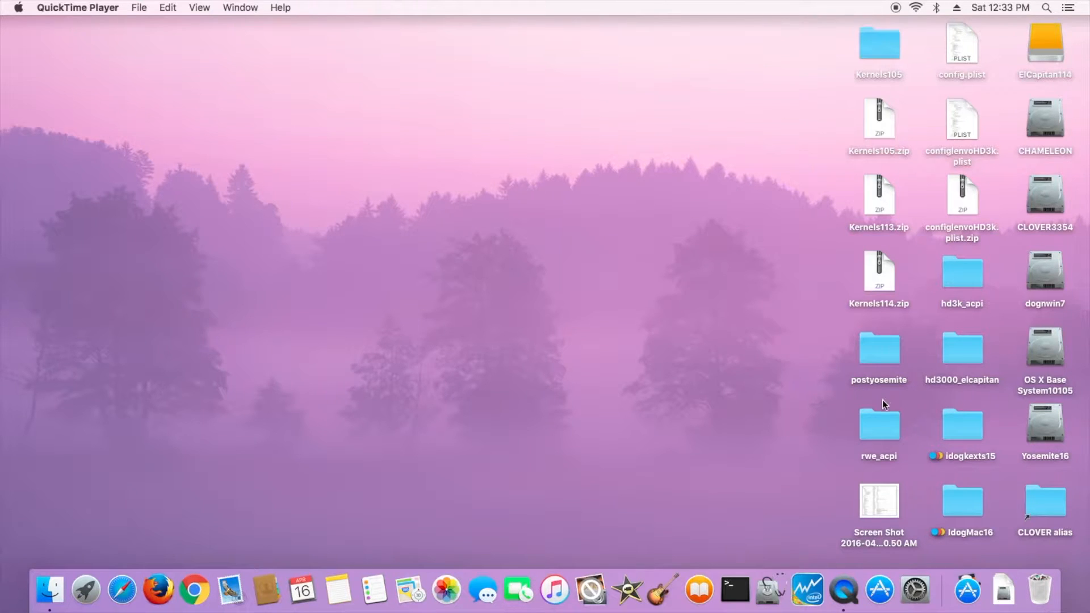
# - Change the Terminal directory to the rwe_acpi folder on the Desktop and list its files
pyautogui.doubleClick(877, 433)
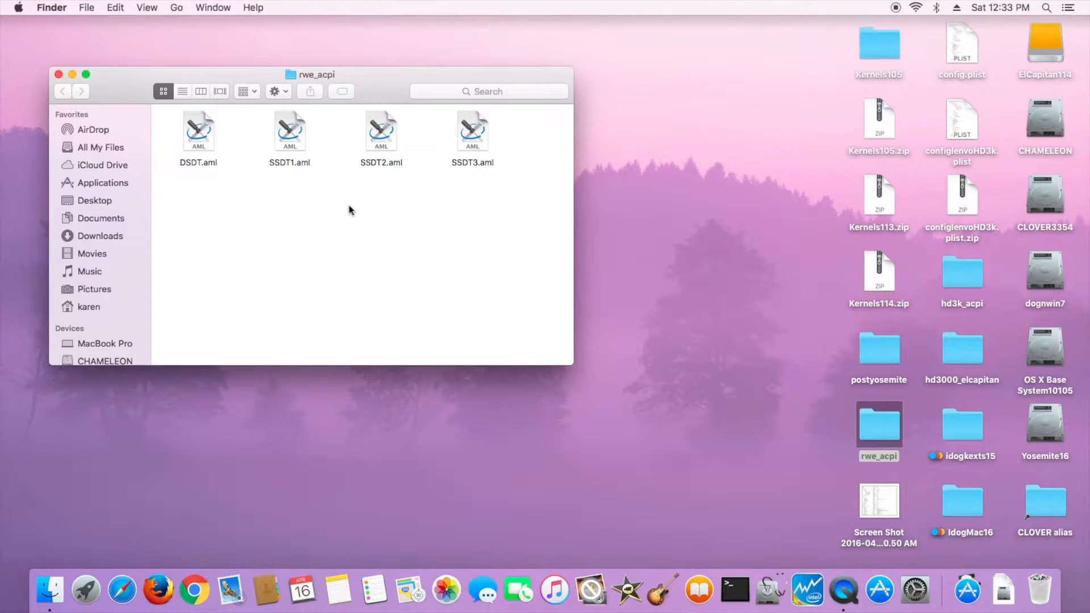
pyautogui.click(58, 74)
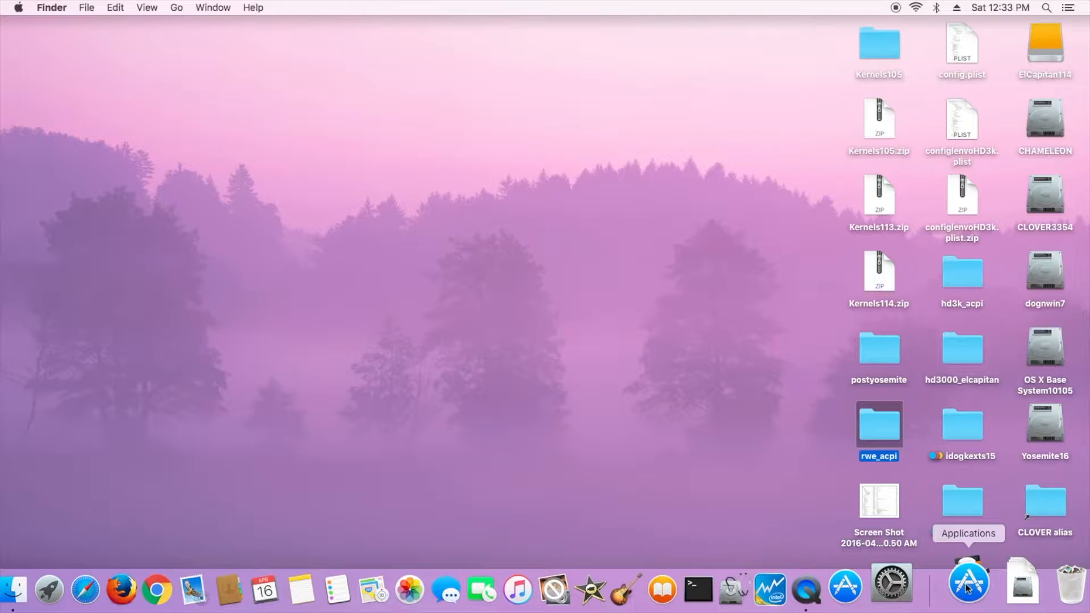
pyautogui.click(742, 591)
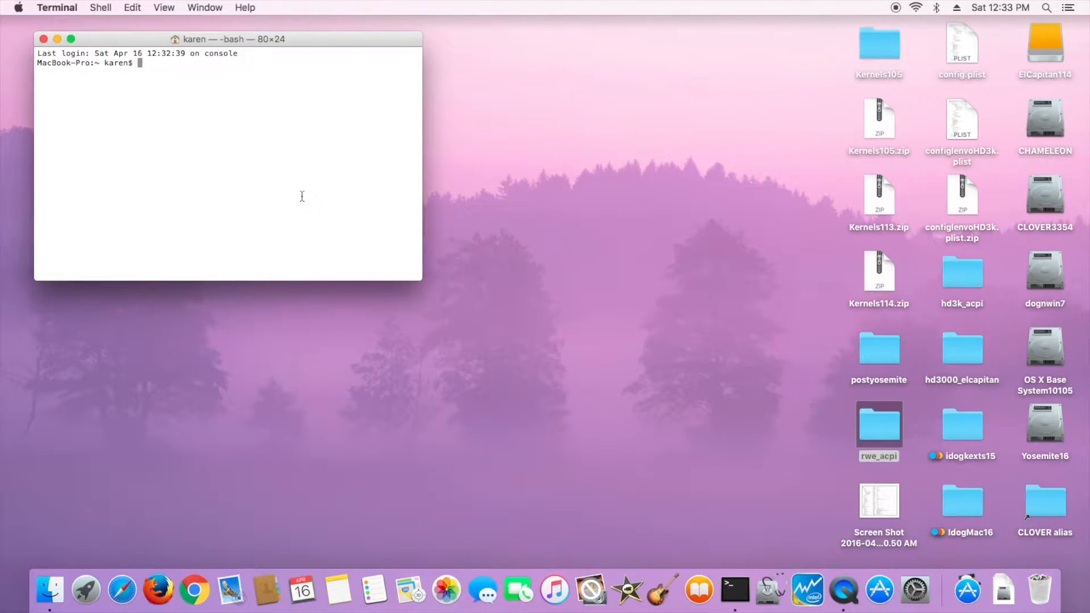
pyautogui.write('cd')
pyautogui.moveTo(879, 421); pyautogui.dragTo(380, 220)
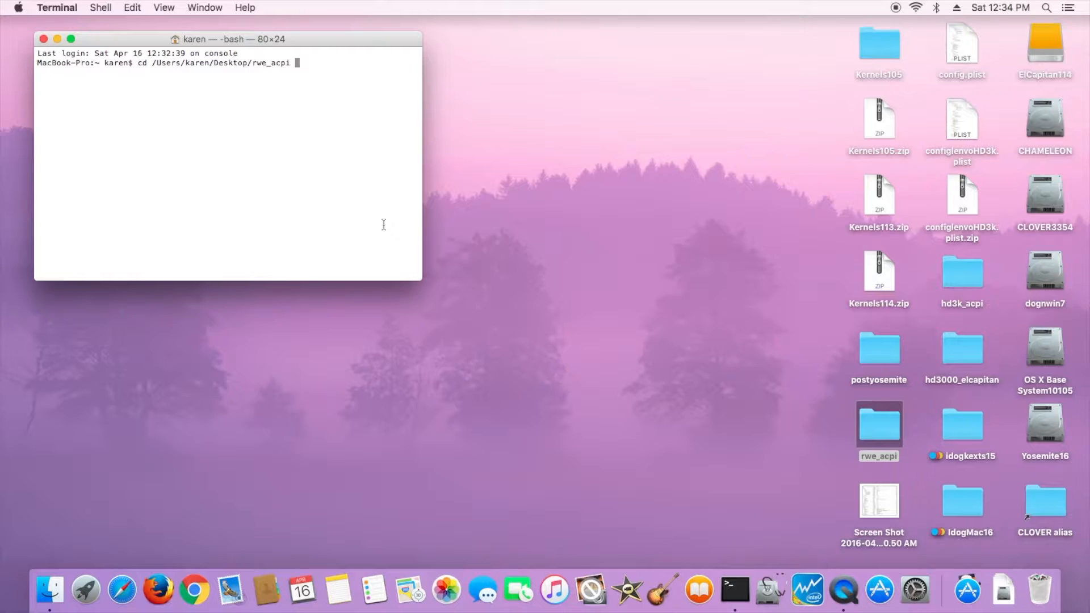
pyautogui.press('Return')
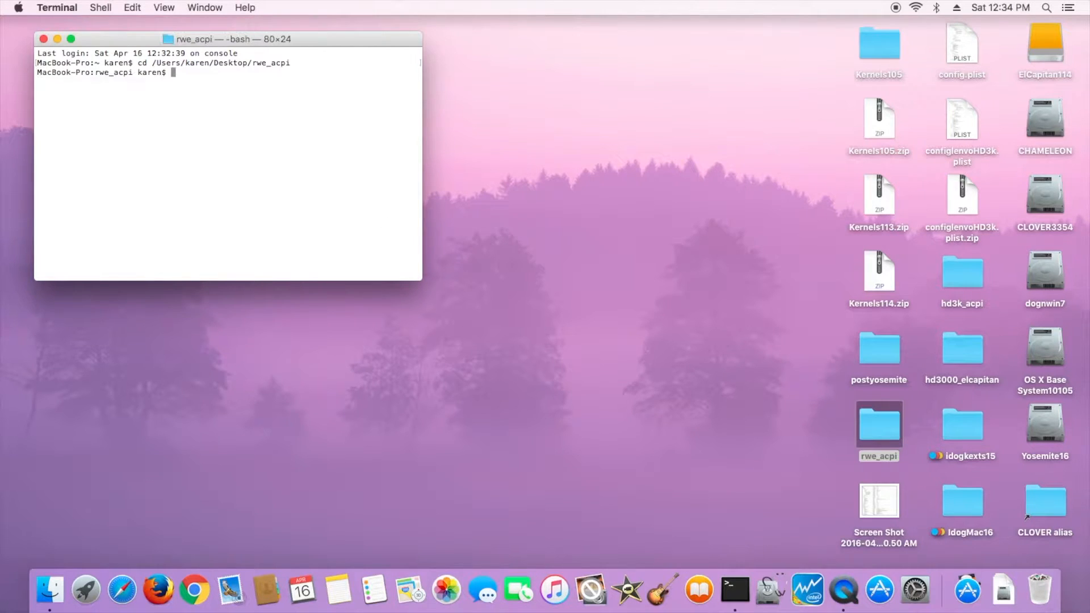
pyautogui.write('ls')
pyautogui.press('Return')
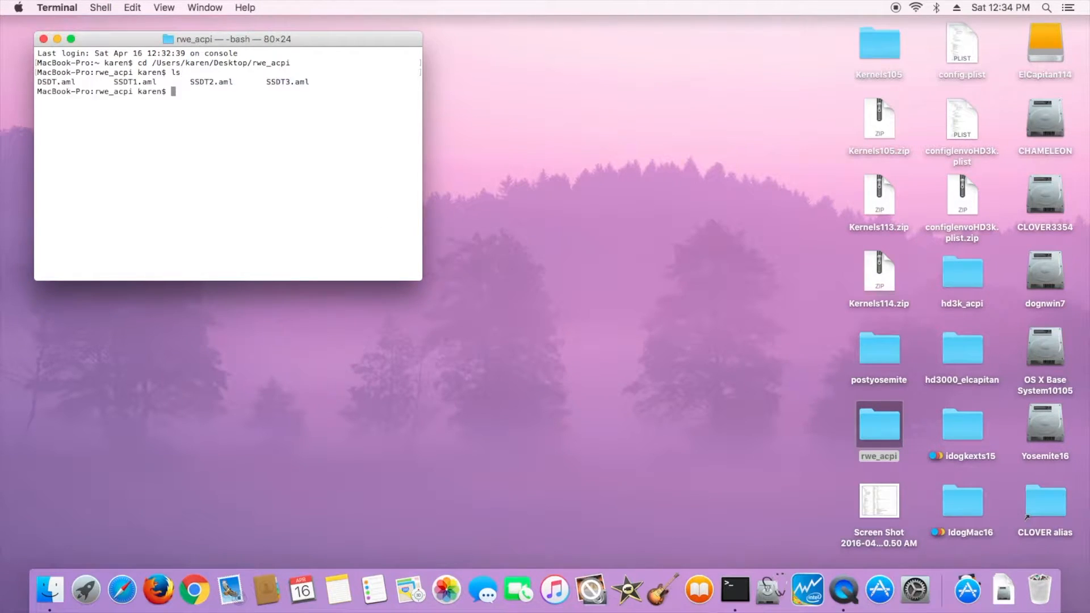
# - Disassemble all the folder's .aml files with the command /Applications/iasl -da *.aml
pyautogui.click(968, 593)
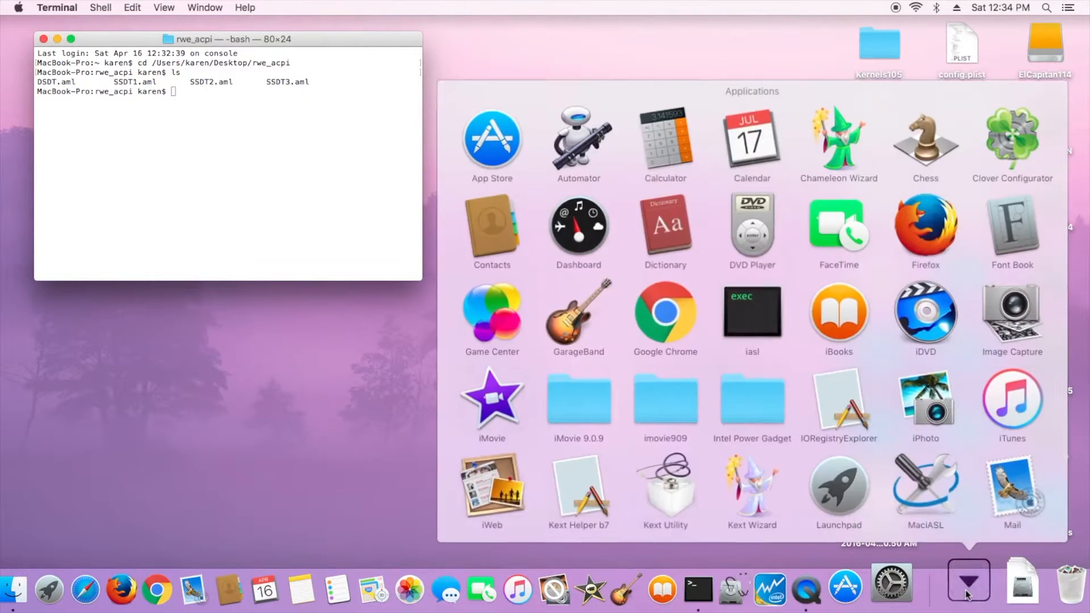
pyautogui.click(738, 321)
pyautogui.moveTo(739, 321); pyautogui.dragTo(330, 202)
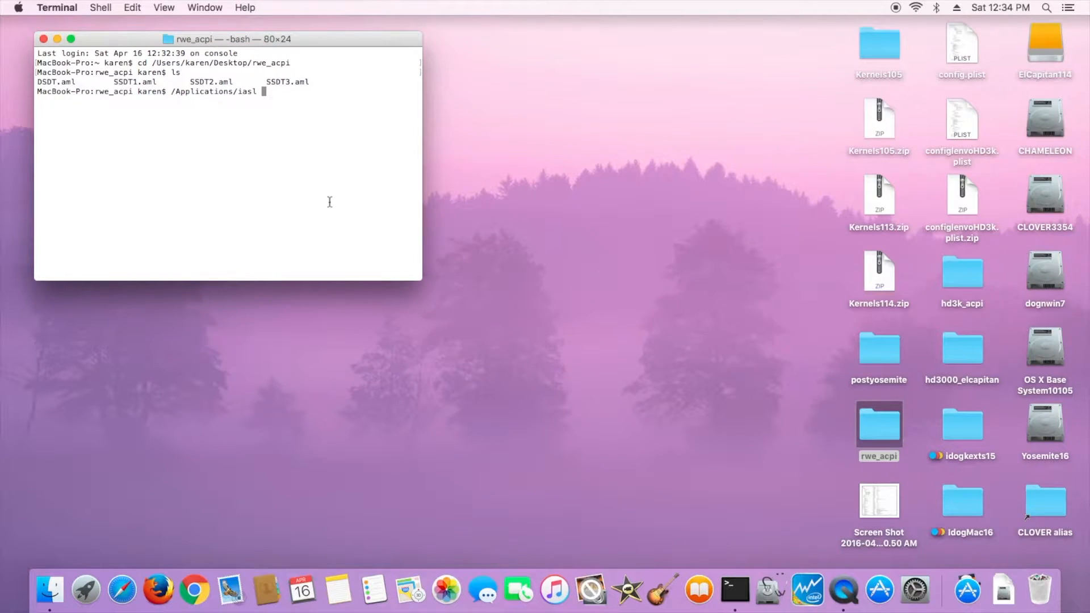
pyautogui.write('-da *.aml')
pyautogui.press('Return')
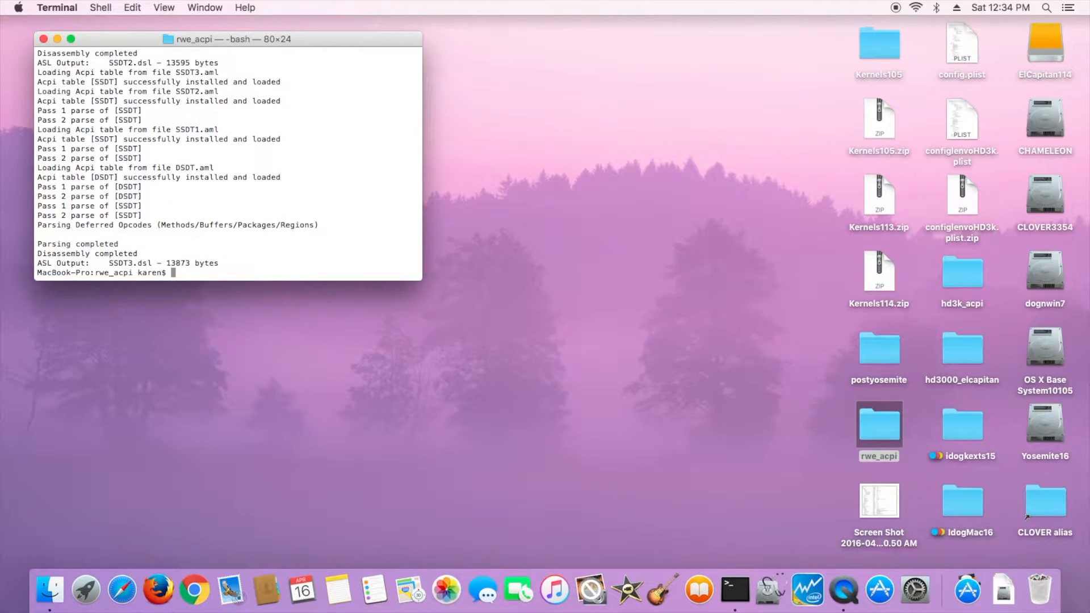
# - Open the rwe_acpi folder and duplicate DSDT.dsl
pyautogui.click(883, 433)
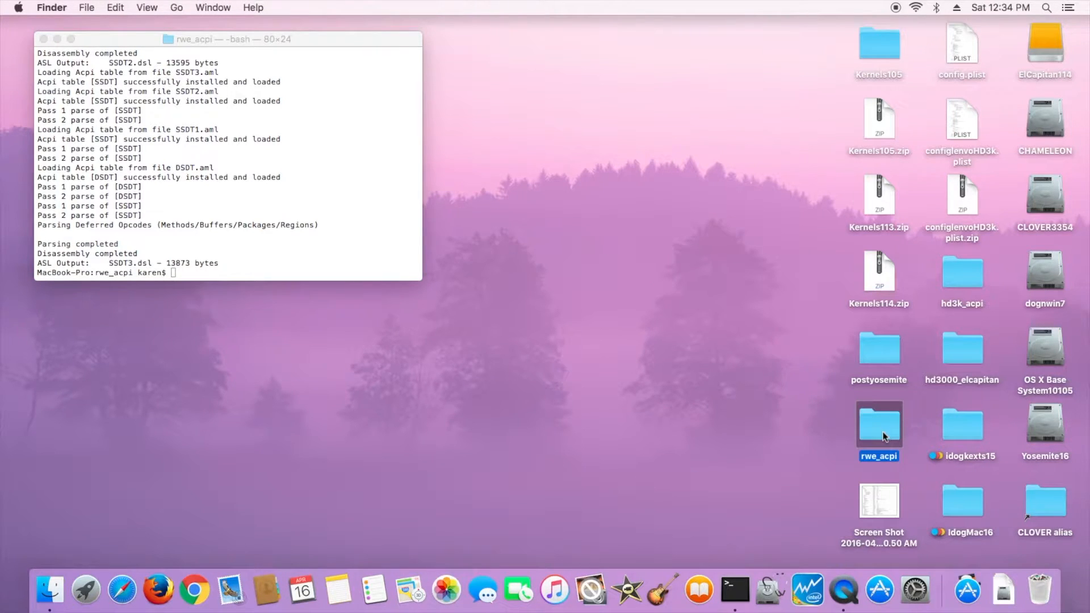
pyautogui.doubleClick(883, 436)
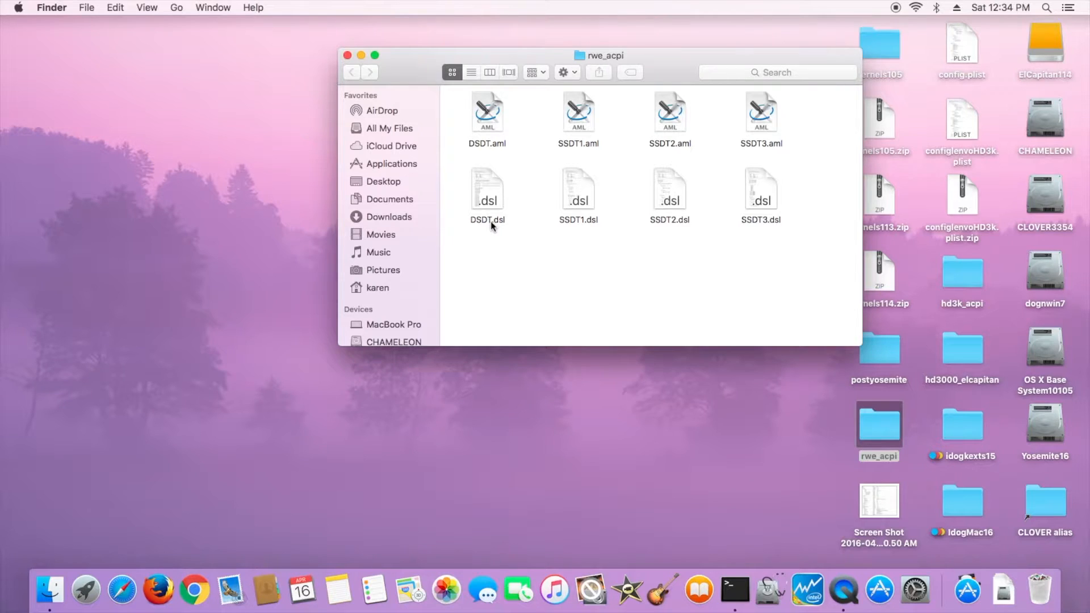
pyautogui.click(492, 224)
pyautogui.click(491, 222)
pyautogui.press('Return')
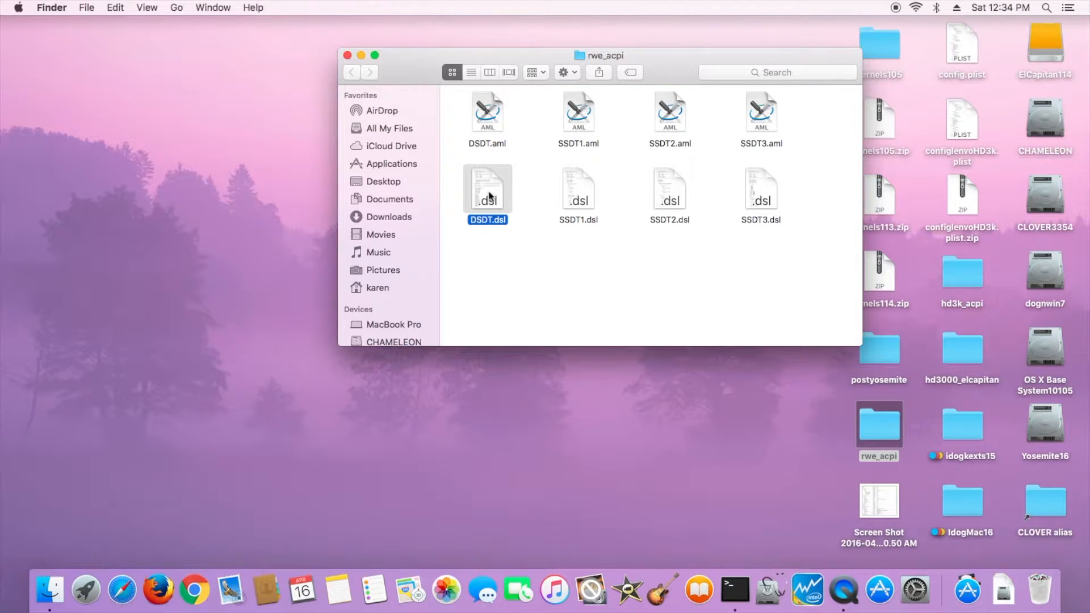
pyautogui.rightClick(490, 196)
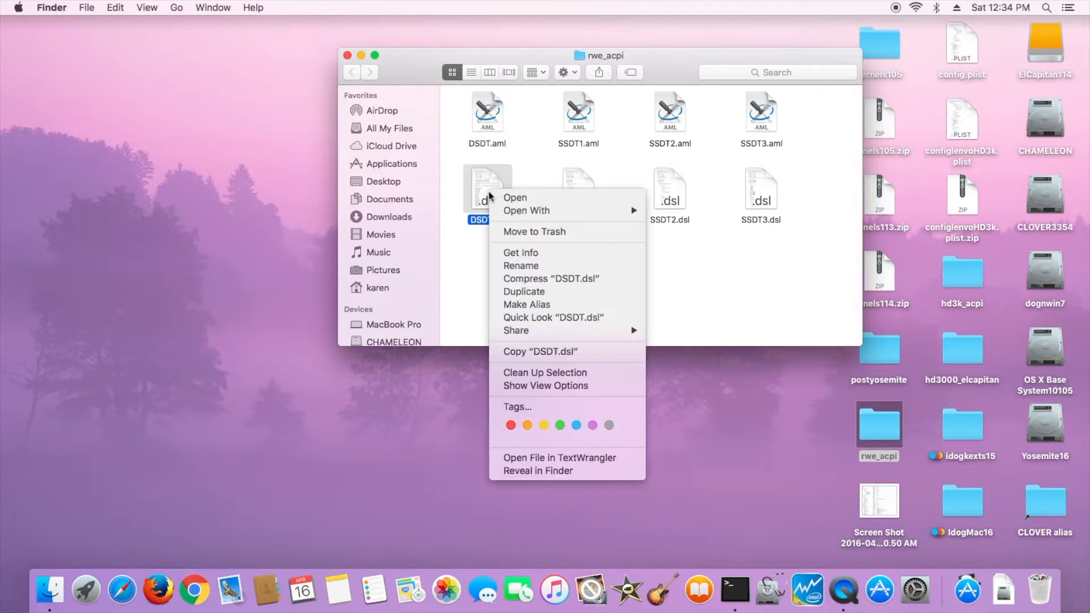
pyautogui.click(543, 293)
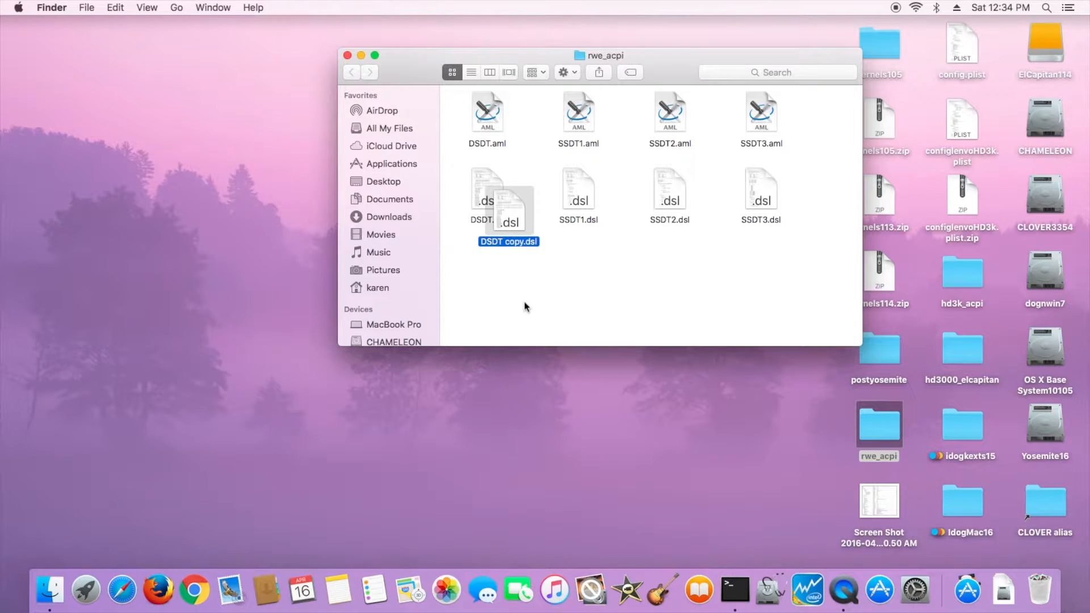
# - Arrange the rwe_acpi folder's items by name
pyautogui.rightClick(511, 292)
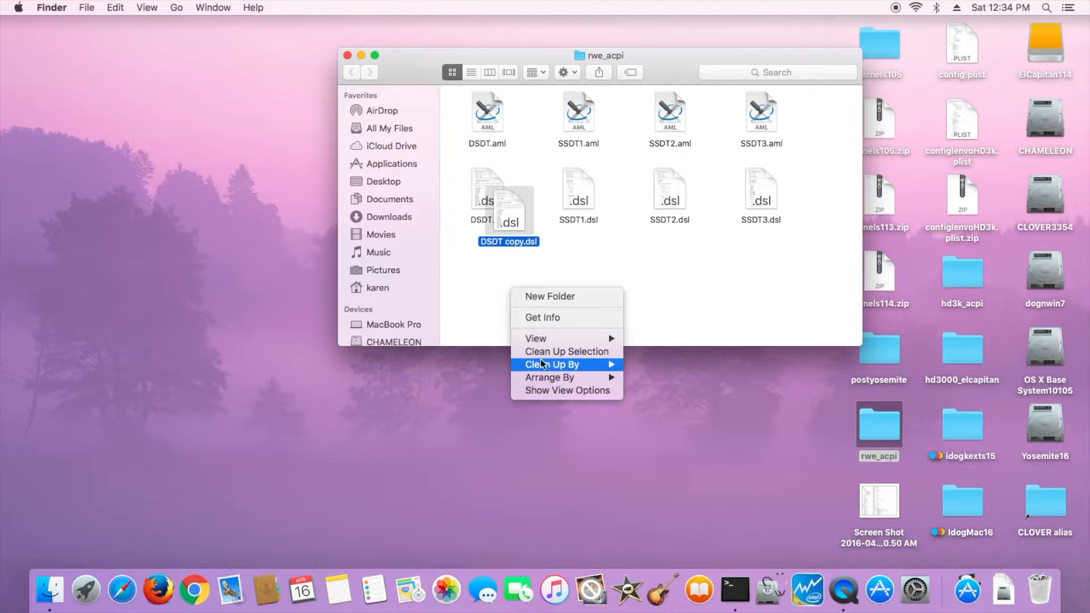
pyautogui.moveTo(551, 379)
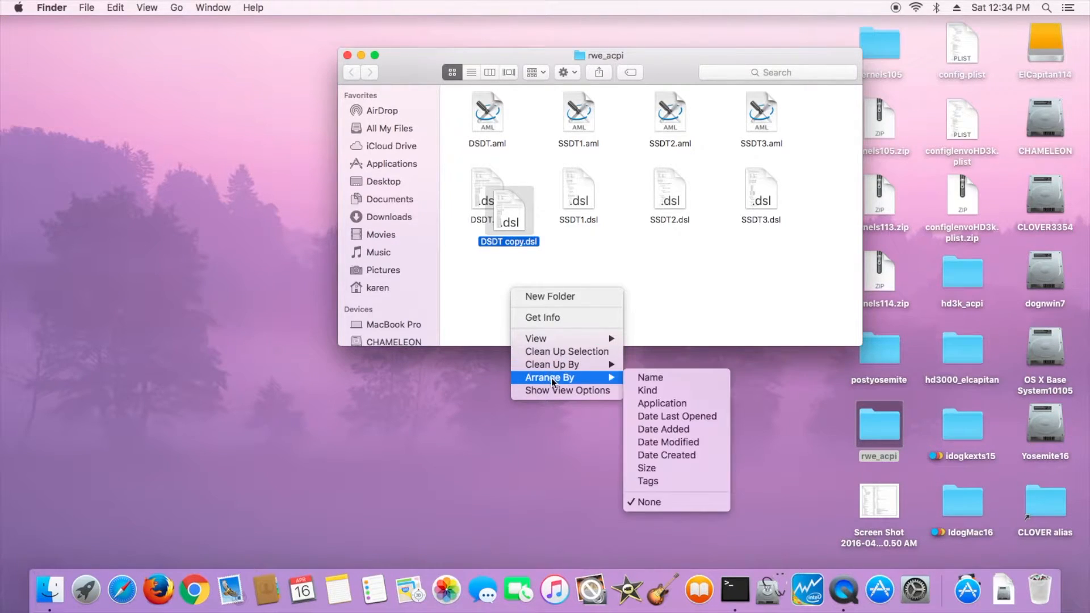
pyautogui.click(651, 377)
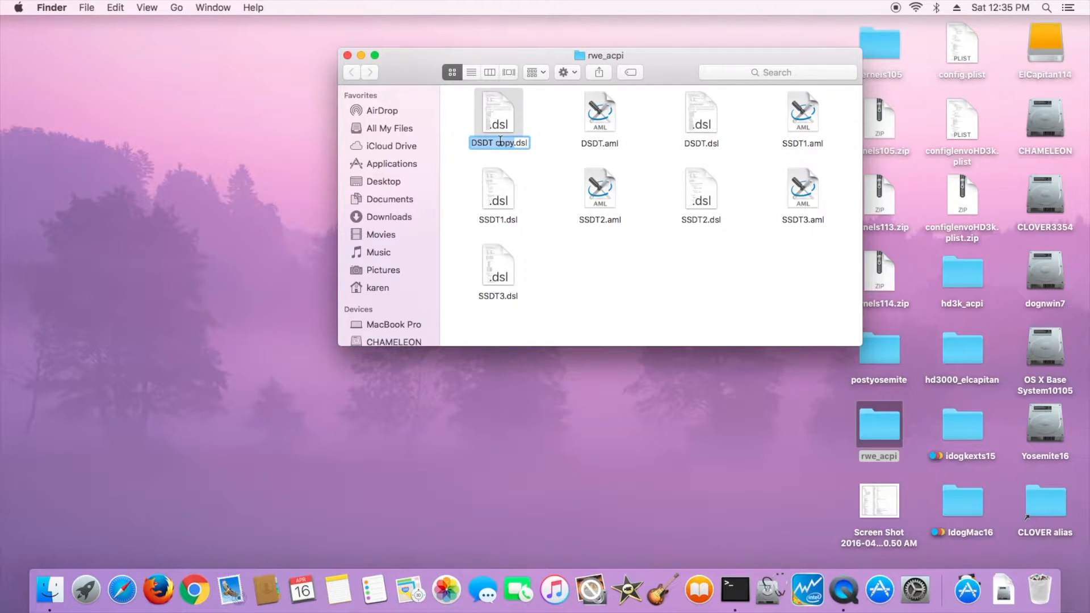
# - Rename the DSDT copy as DSDT0.dsl
pyautogui.click(514, 143)
pyautogui.press('BackSpace')
pyautogui.press('BackSpace')
pyautogui.press('BackSpace')
pyautogui.press('BackSpace')
pyautogui.press('BackSpace')
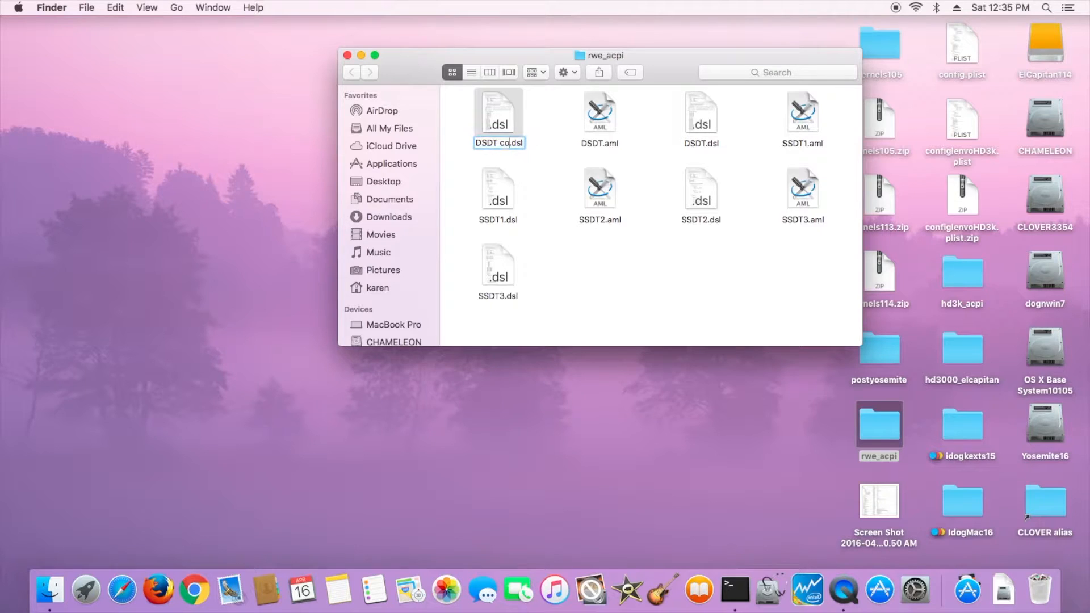
pyautogui.write('0')
pyautogui.press('Return')
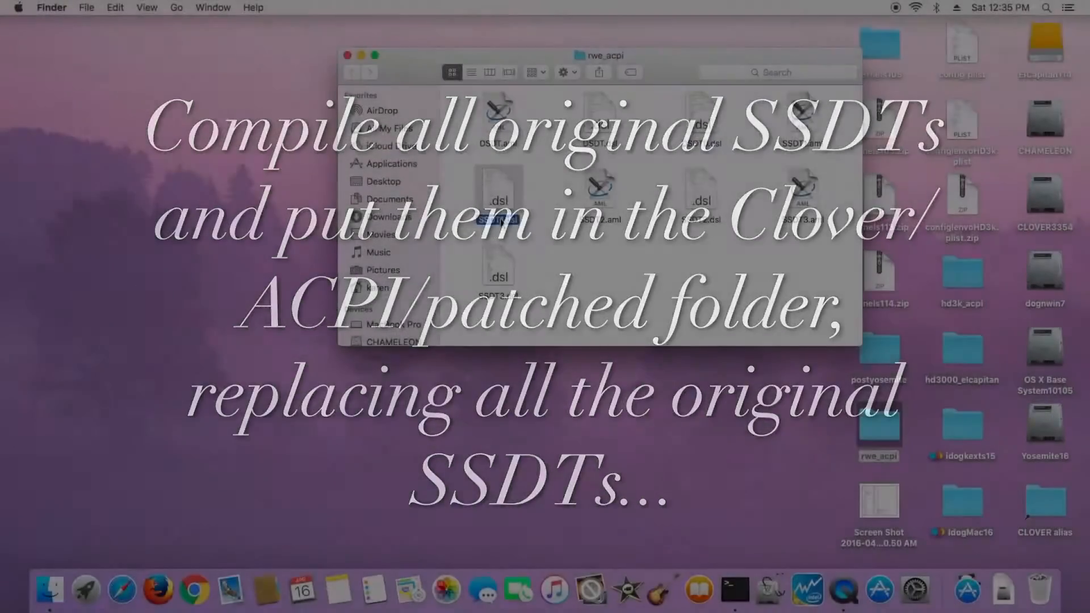
# - Open SSDT1.dsl in MaciASL and compile it, closing the compiler summary
pyautogui.doubleClick(499, 216)
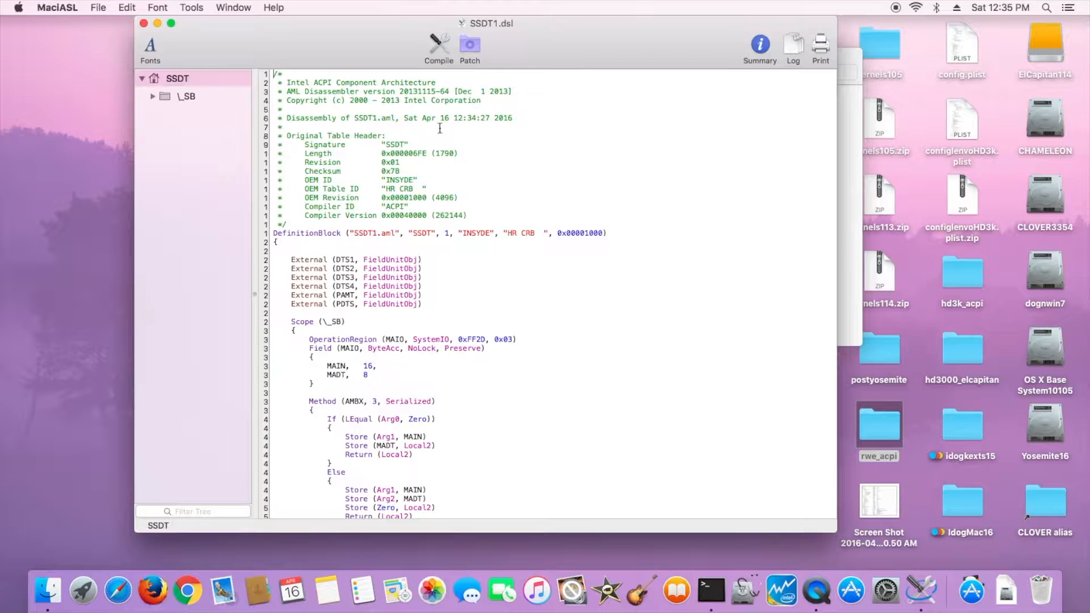
pyautogui.click(438, 47)
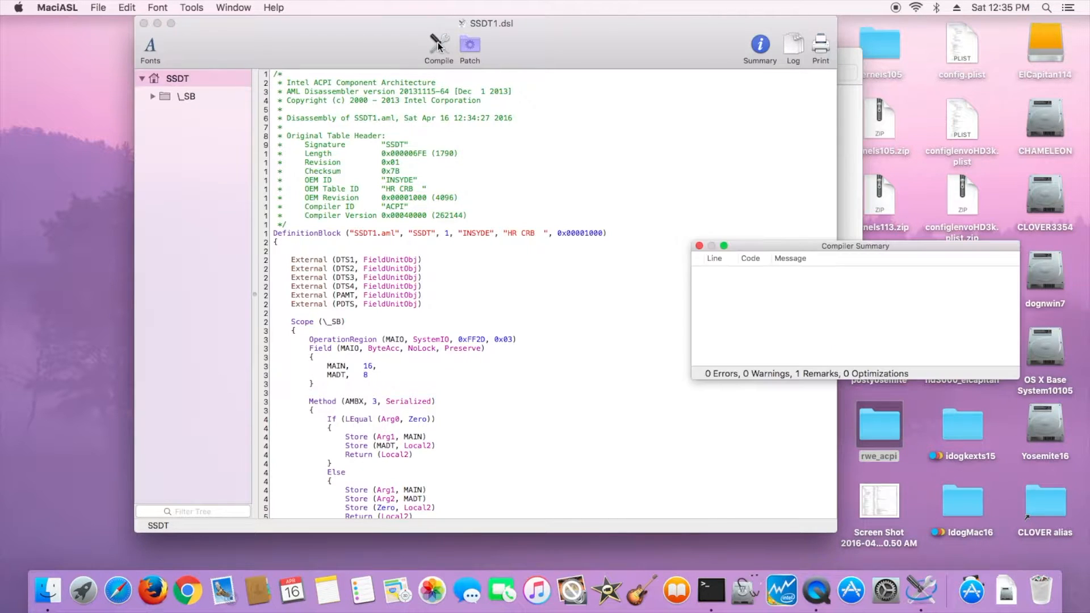
pyautogui.click(700, 246)
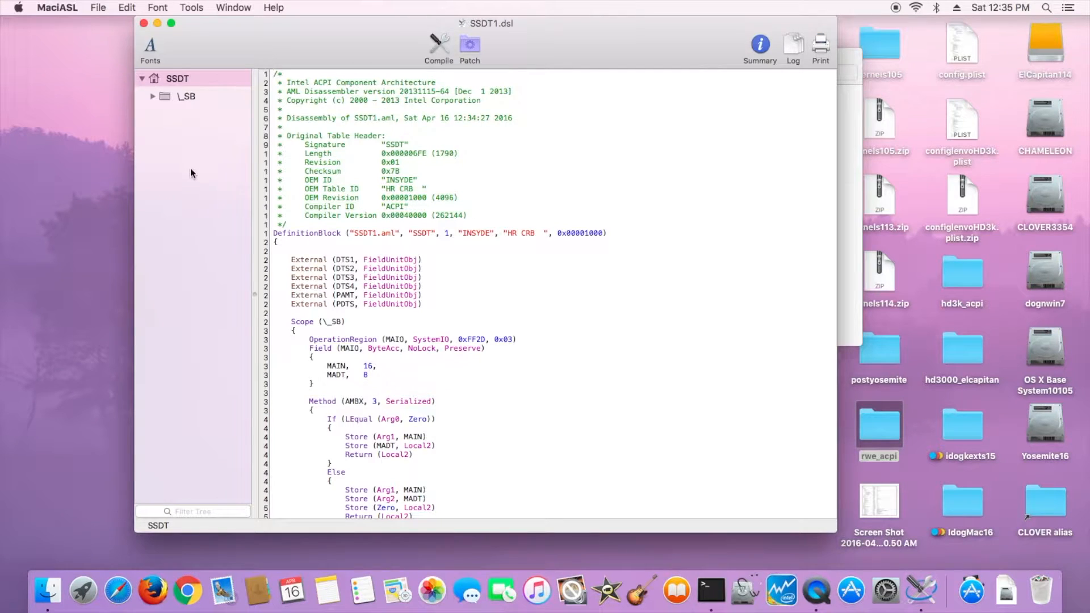
# - Open the preferences and review the startup, iASL compiler and patch source settings
pyautogui.click(65, 13)
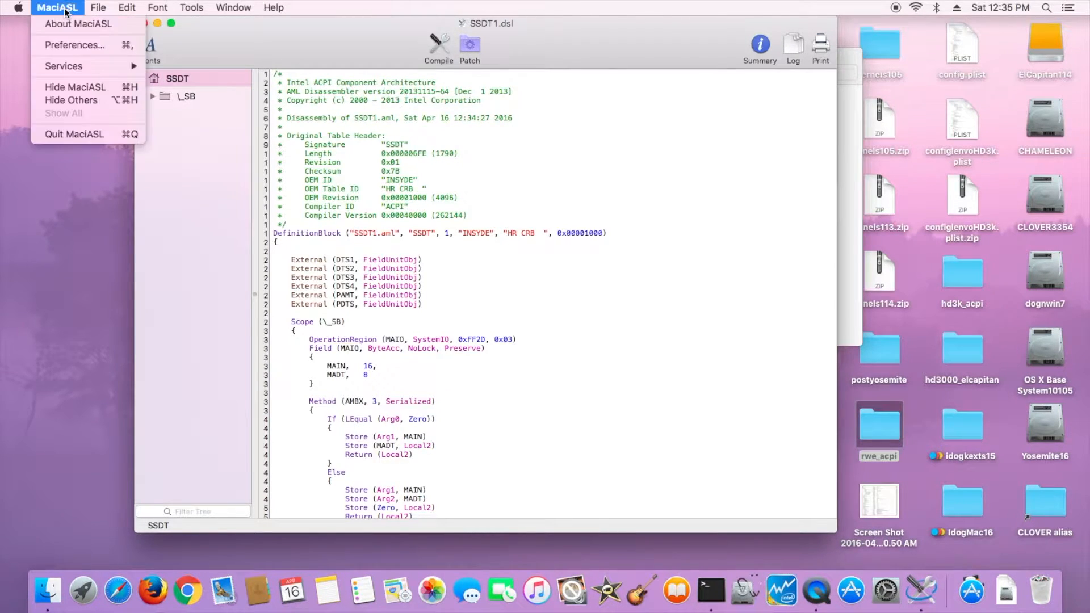
pyautogui.click(69, 45)
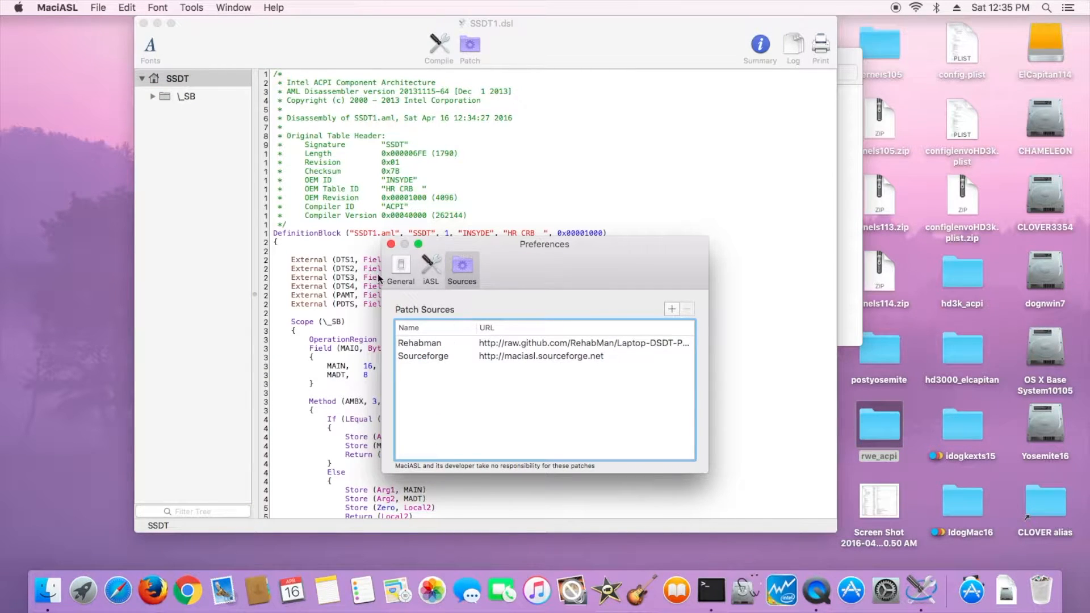
pyautogui.click(400, 274)
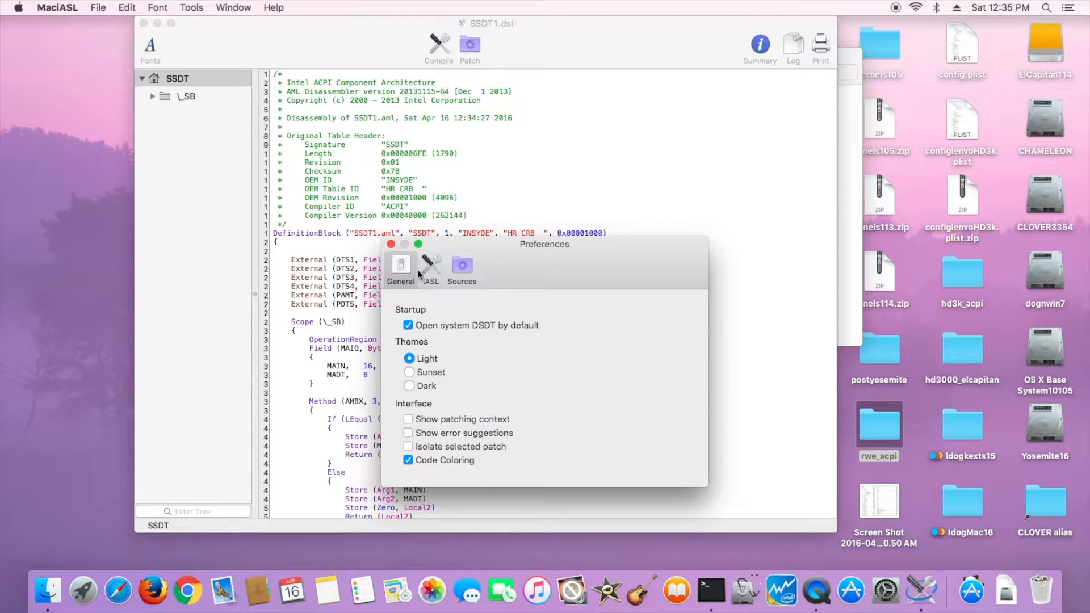
pyautogui.click(430, 272)
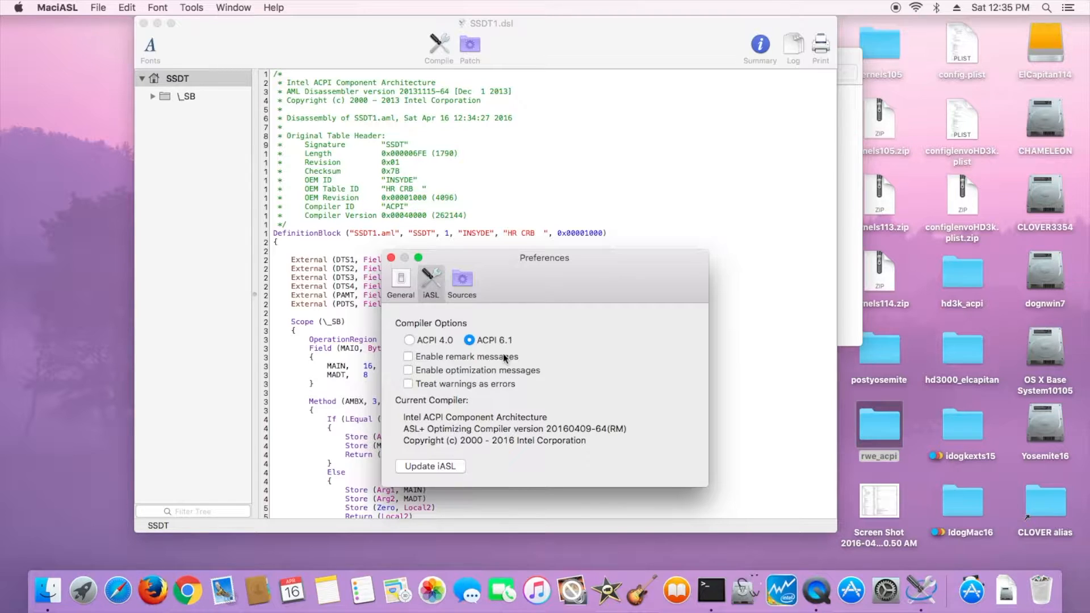
pyautogui.click(465, 281)
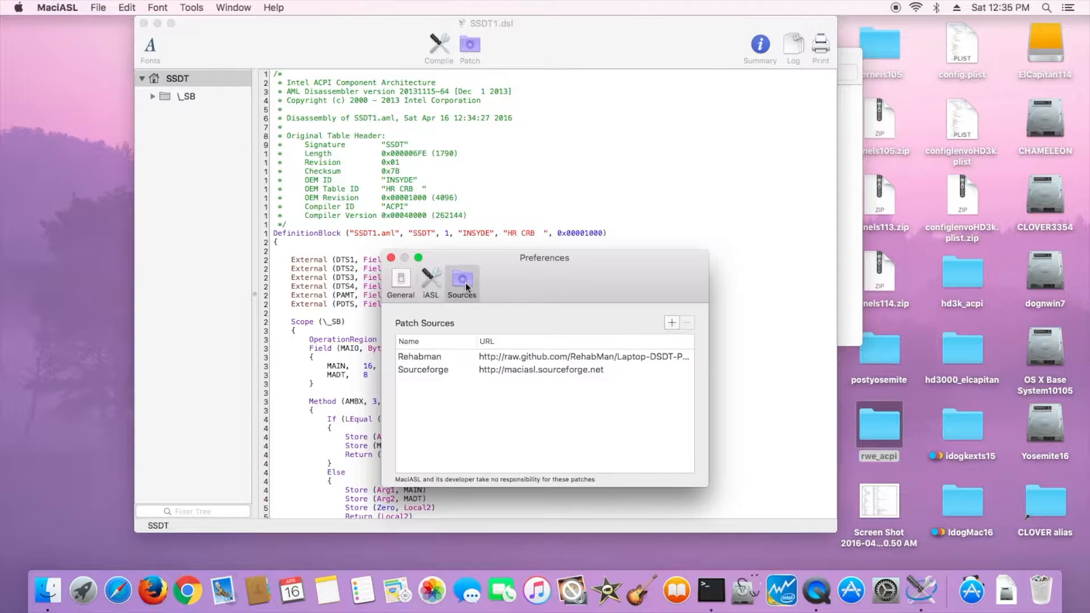
pyautogui.click(511, 357)
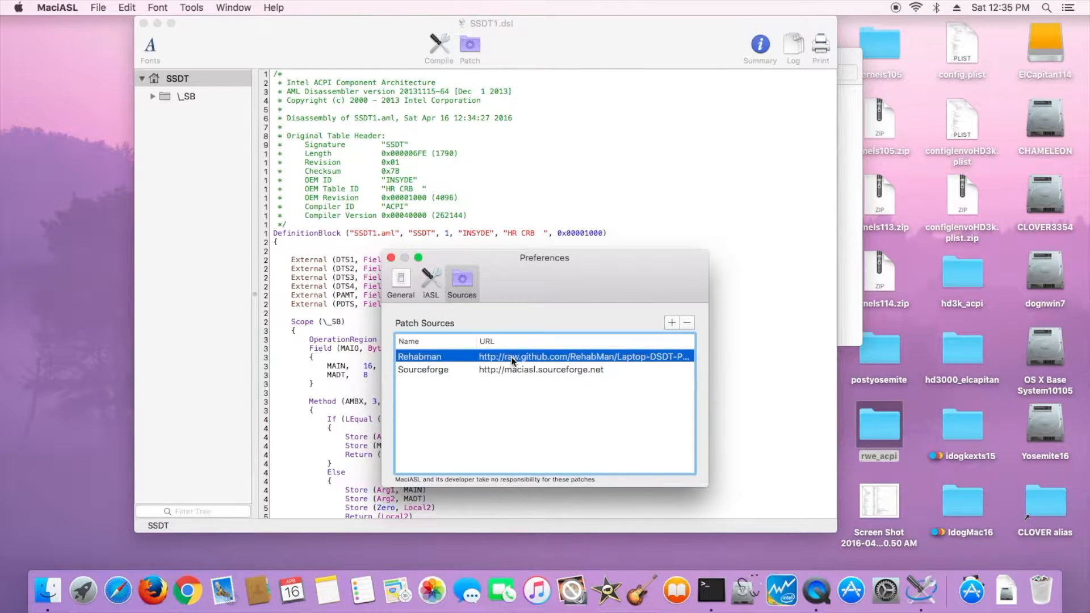
# - Find RehabMan's Laptop-DSDT-Patch page in Safari and copy the raw repository URL link
pyautogui.click(118, 583)
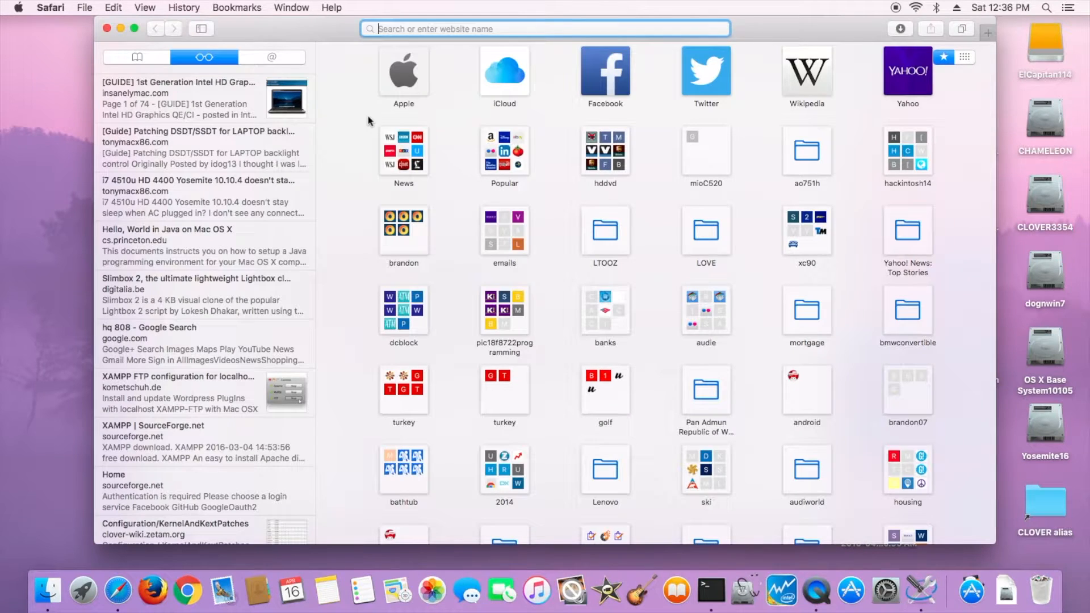
pyautogui.write('rehabman')
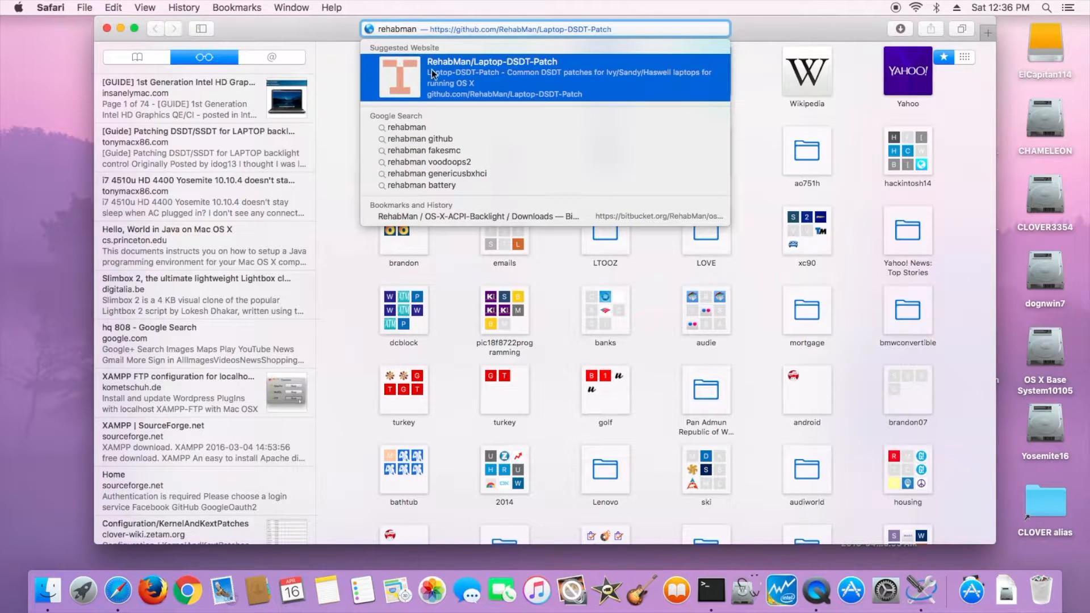
pyautogui.click(433, 76)
pyautogui.scroll(-10, 637, 457)
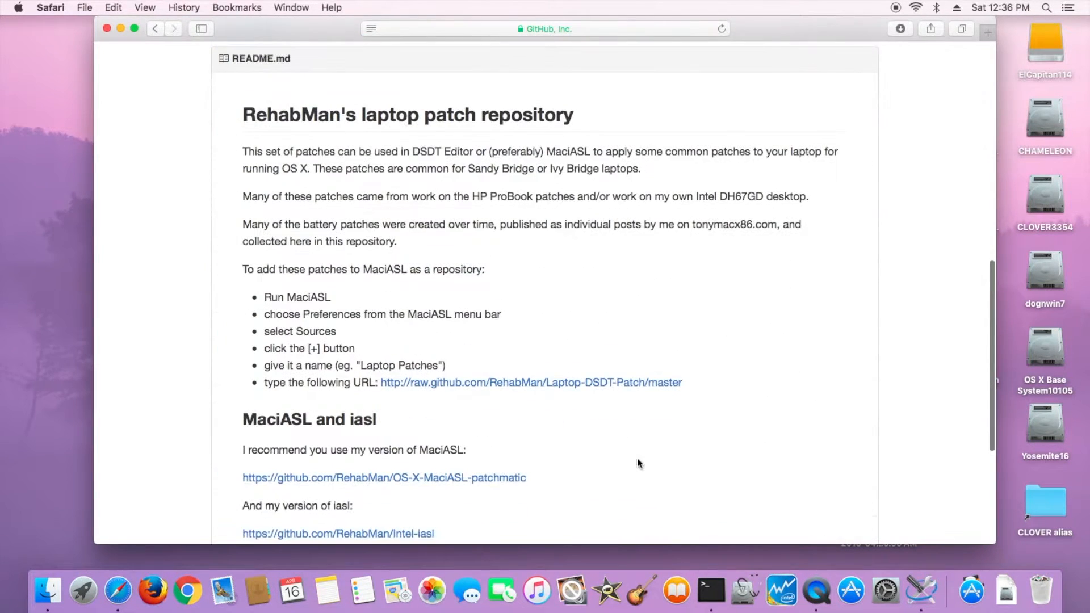
pyautogui.rightClick(615, 383)
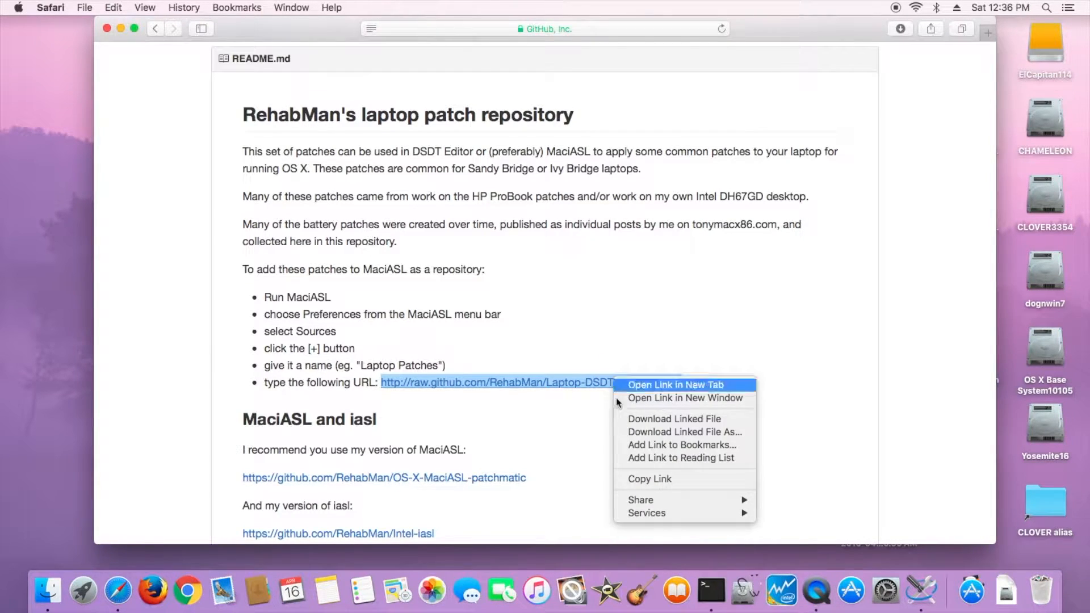
pyautogui.click(645, 484)
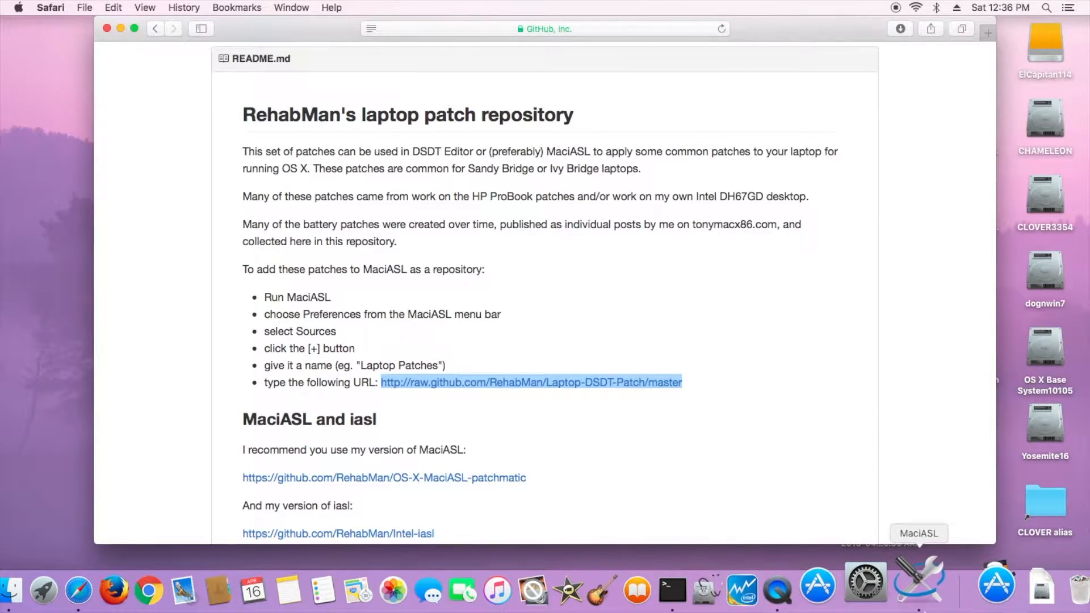
# - Add a patch source named rehabman1 with the copied Laptop-DSDT-Patch URL
pyautogui.click(949, 585)
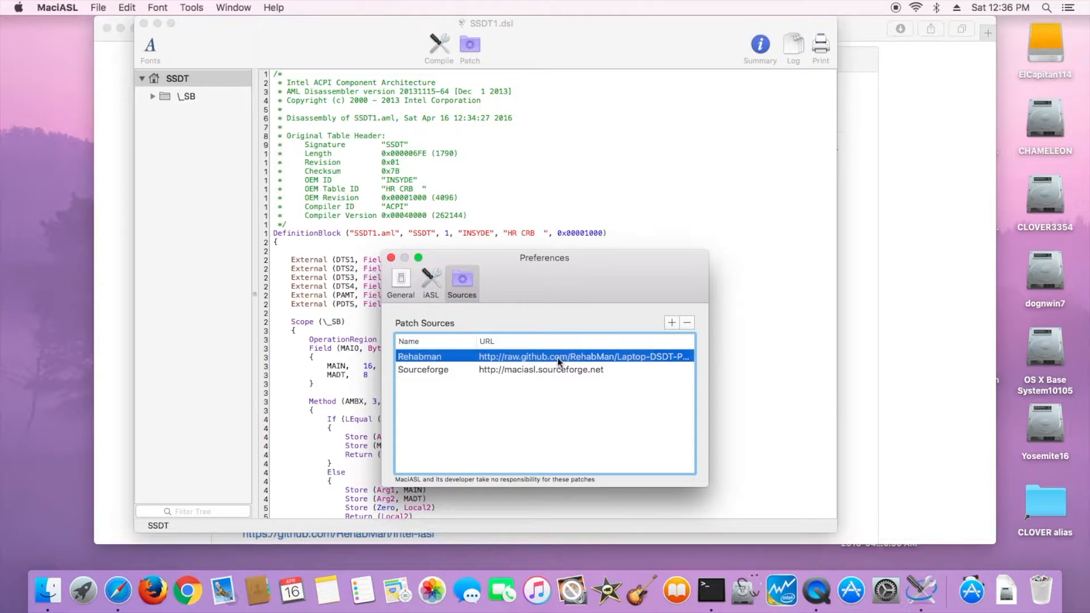
pyautogui.click(672, 322)
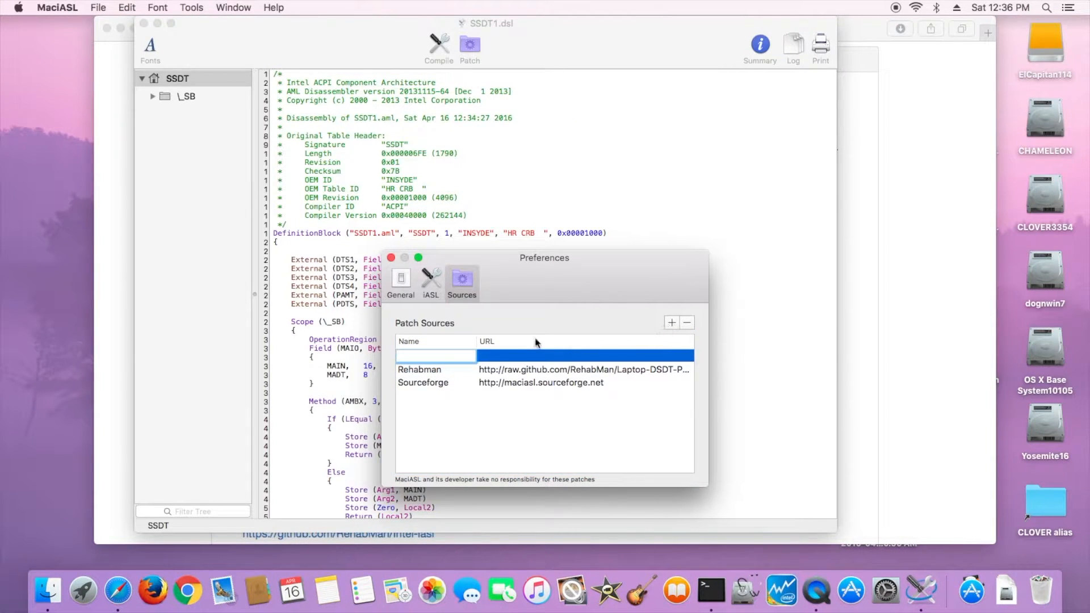
pyautogui.write('rehabman1')
pyautogui.click(527, 358)
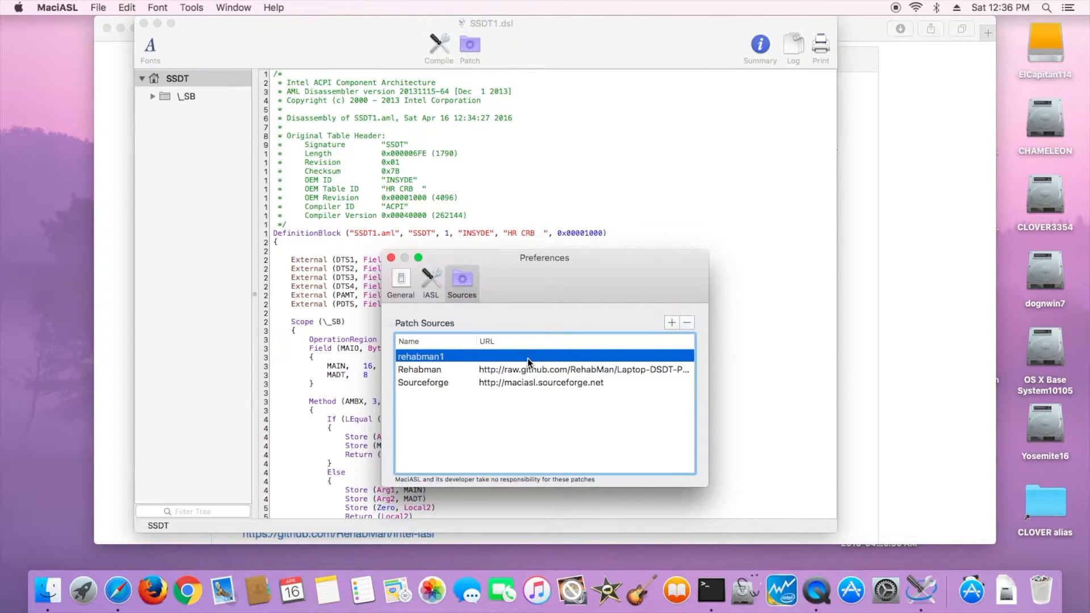
pyautogui.click(527, 359)
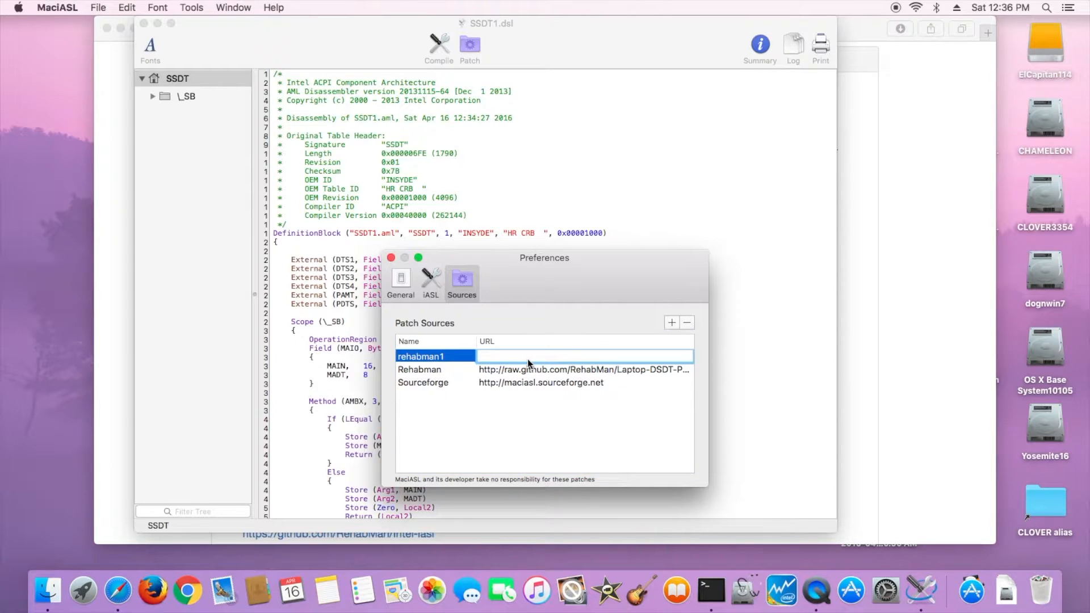
pyautogui.press('super+v')
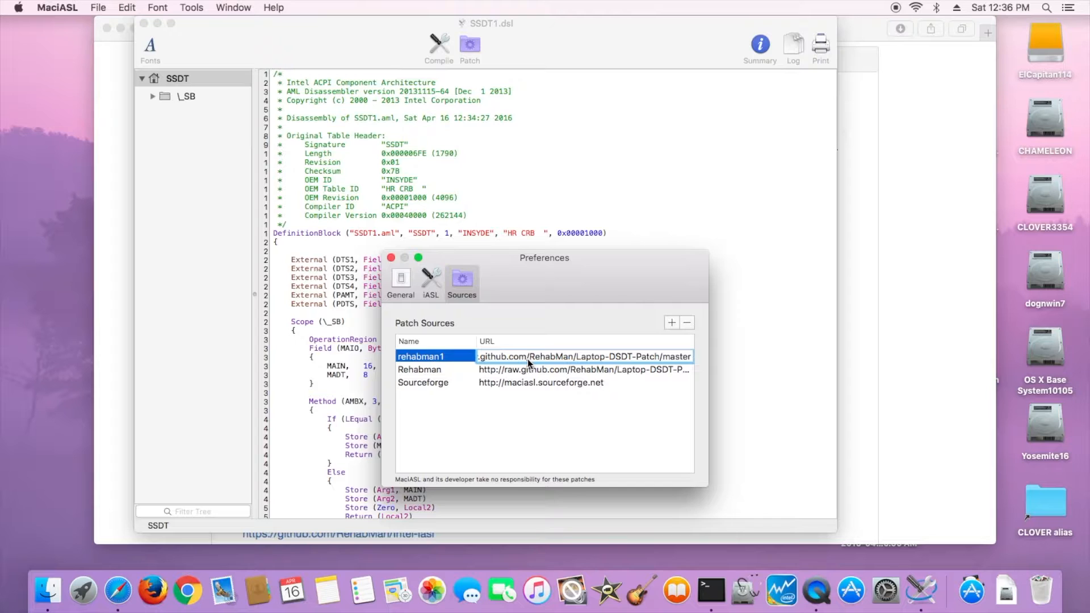
pyautogui.press('Return')
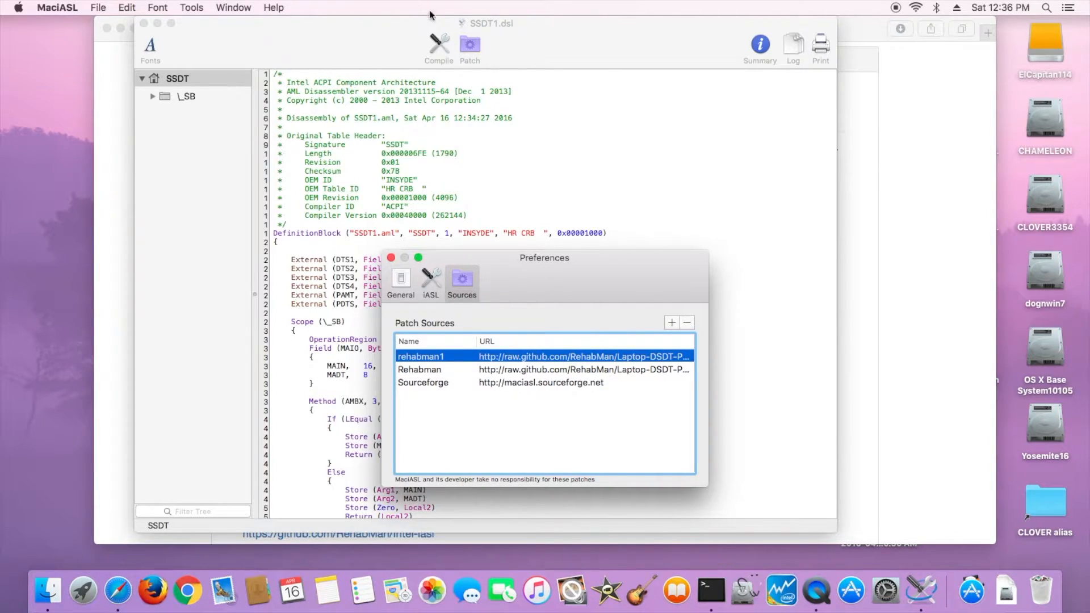
# - Browse the Rehabman patch list and close the preferences
pyautogui.click(470, 45)
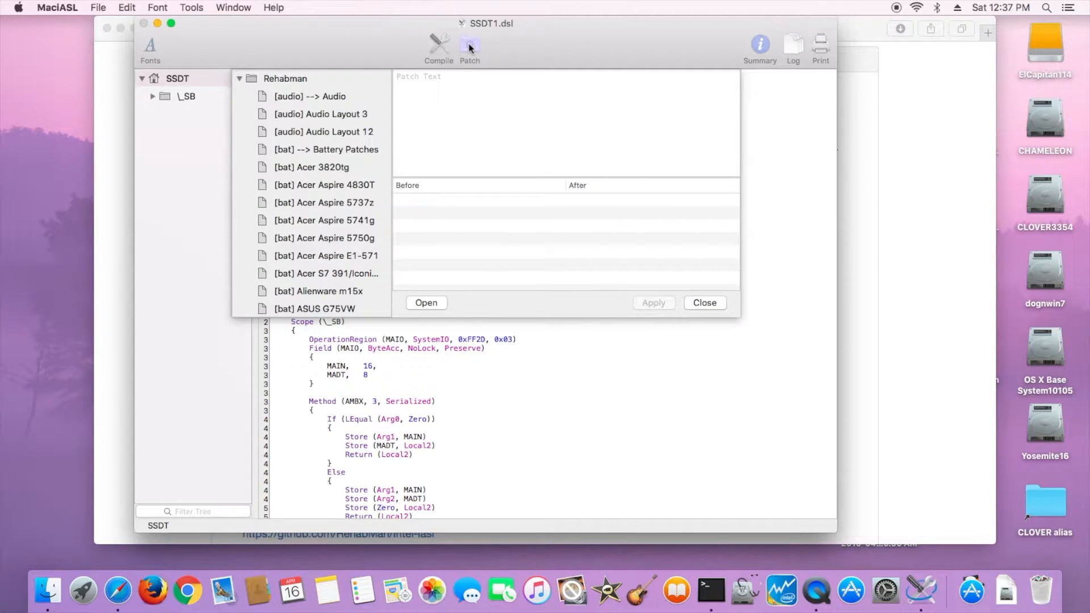
pyautogui.scroll(-2, 377, 158)
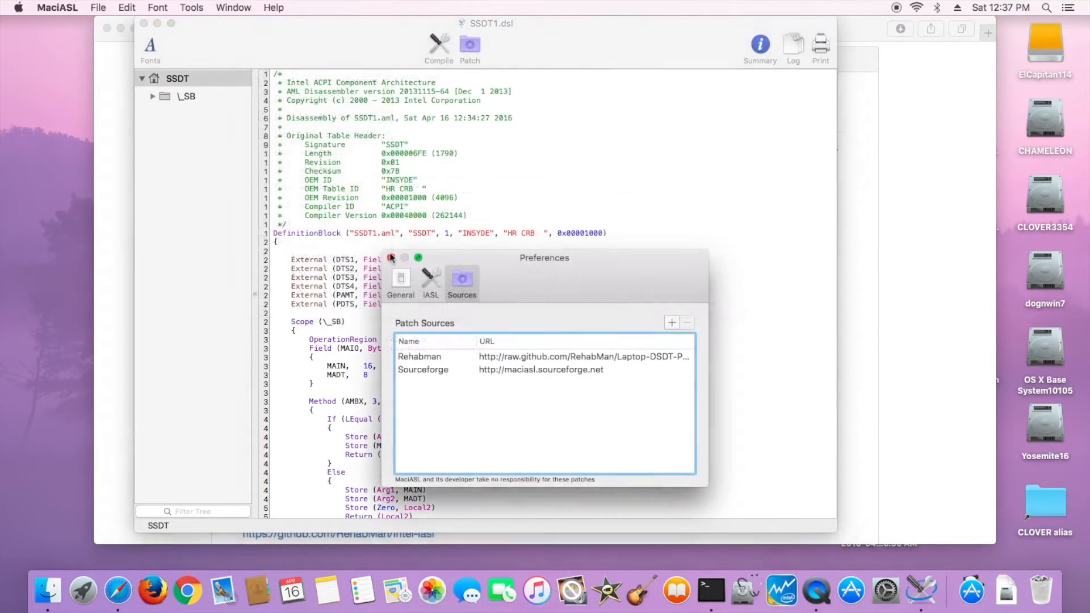
pyautogui.click(390, 258)
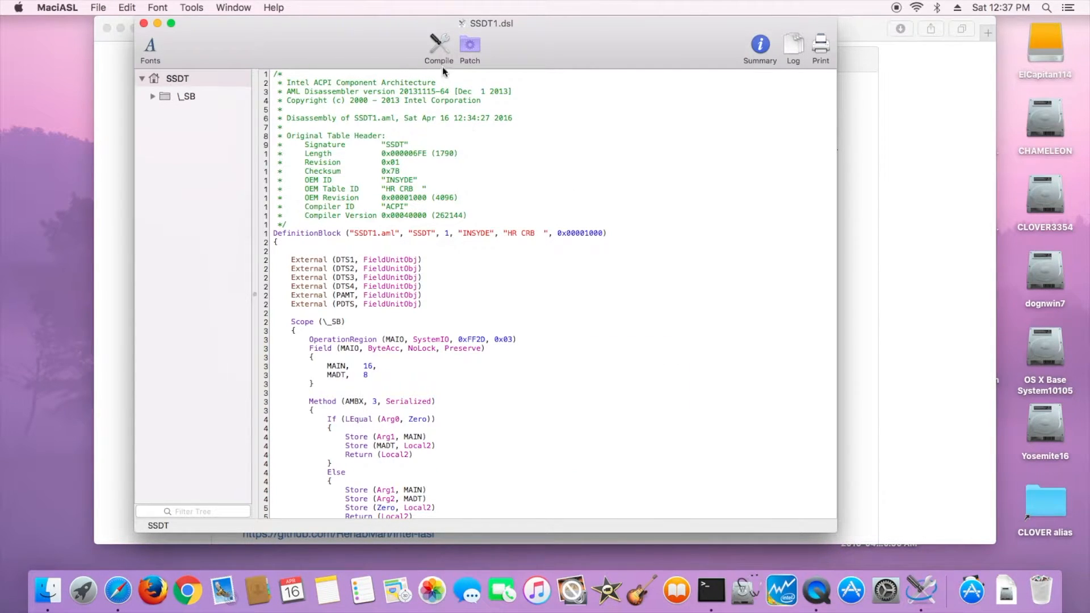
# - Compile SSDT1 and save it as SSDT-1.aml in ACPI Machine Language Binary format in rwe_acpi, then close it
pyautogui.click(439, 49)
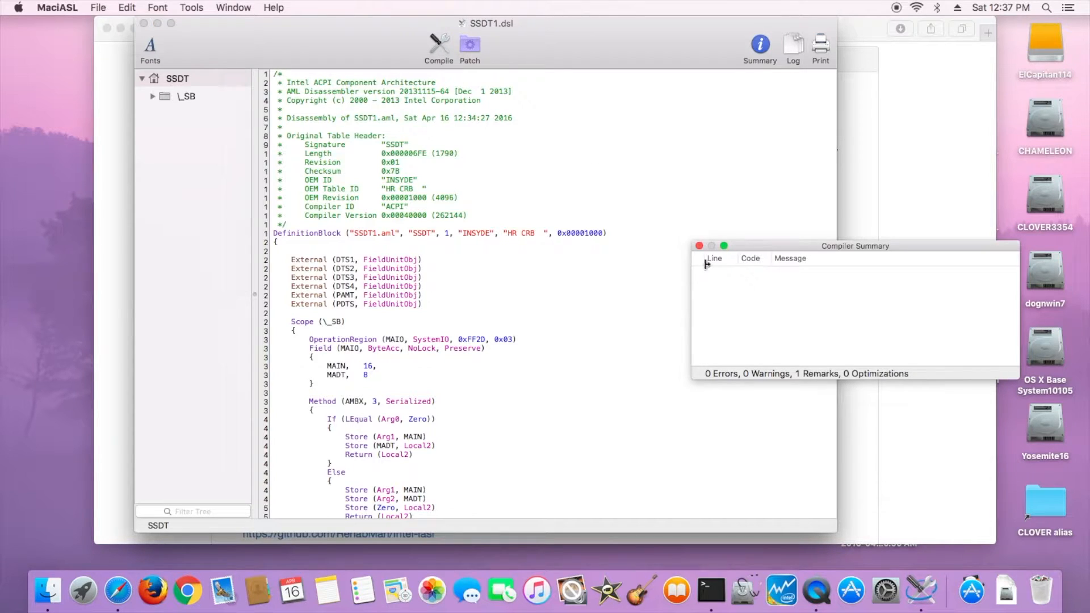
pyautogui.click(699, 245)
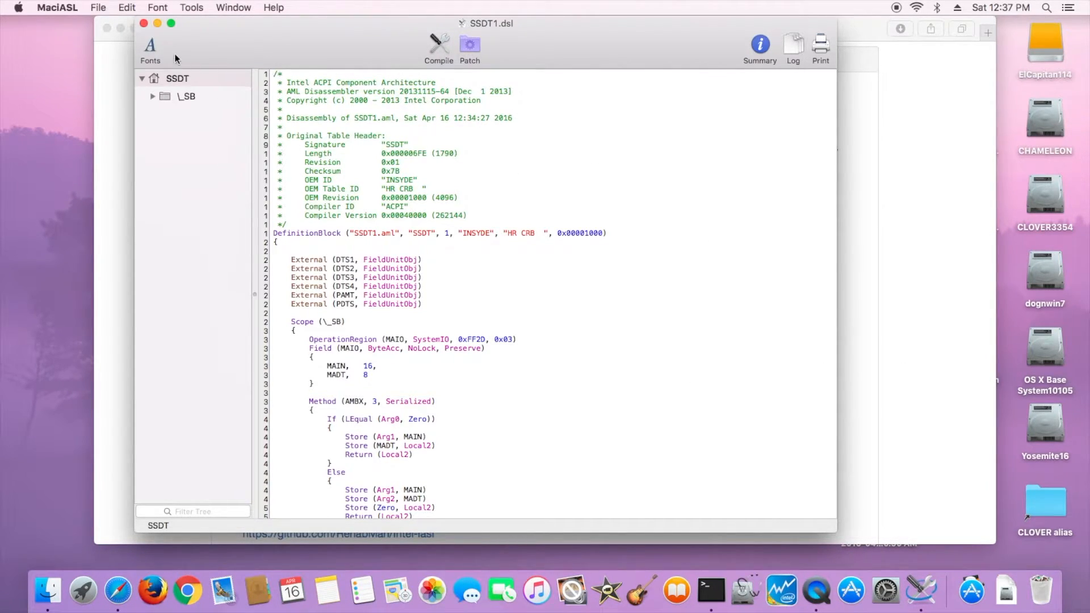
pyautogui.click(98, 8)
pyautogui.click(116, 110)
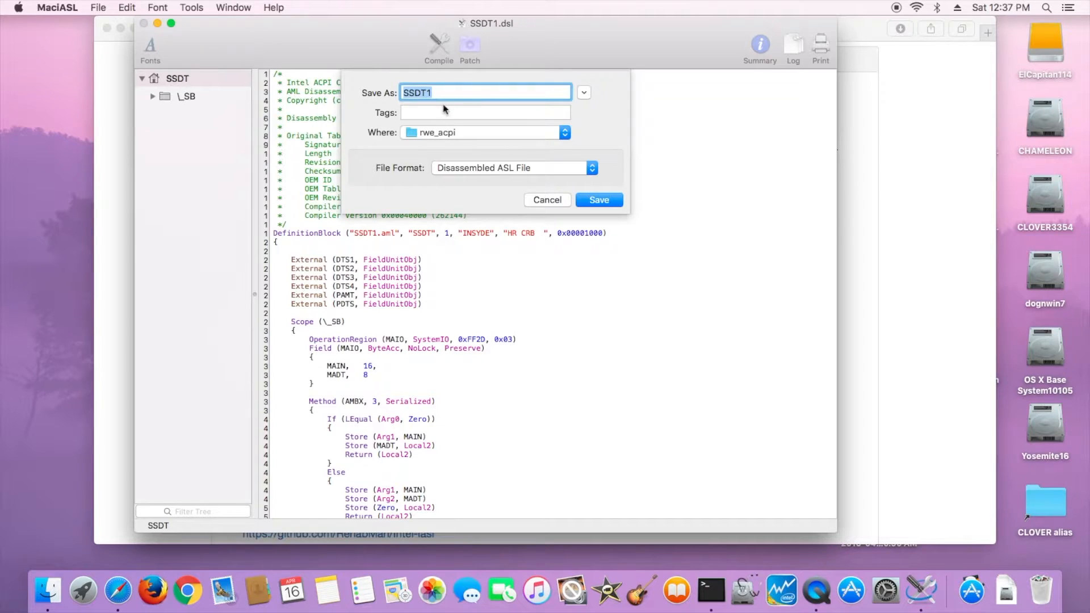
pyautogui.click(484, 167)
pyautogui.click(484, 180)
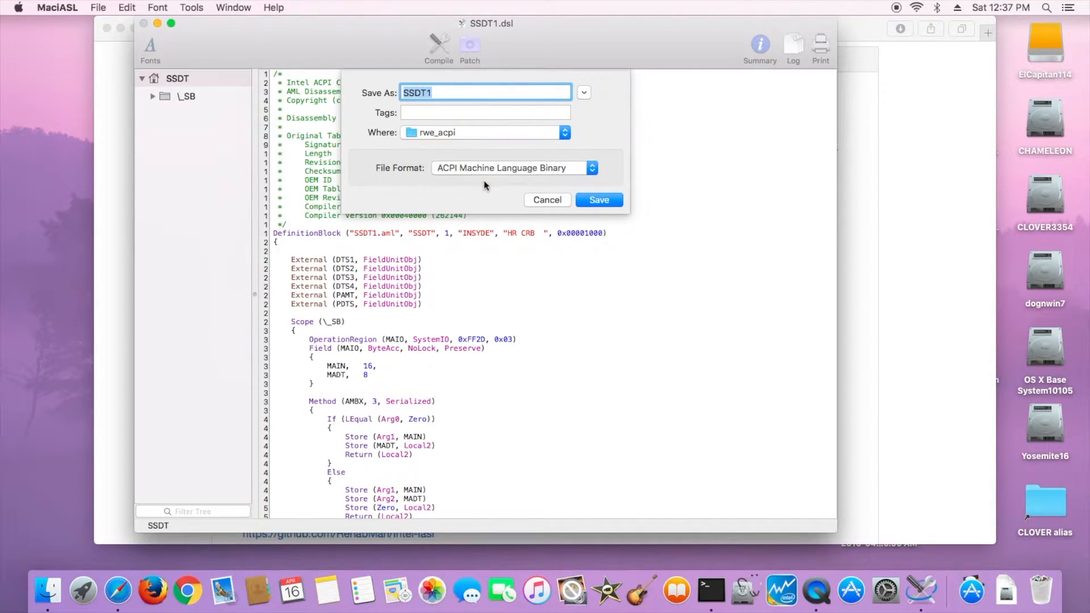
pyautogui.click(454, 92)
pyautogui.click(615, 205)
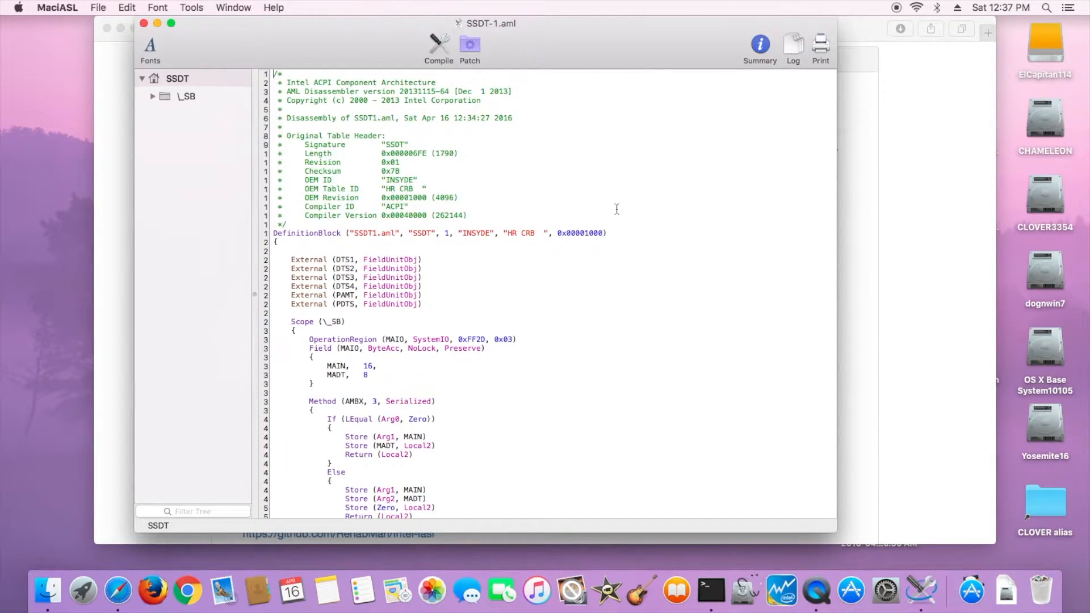
pyautogui.click(143, 23)
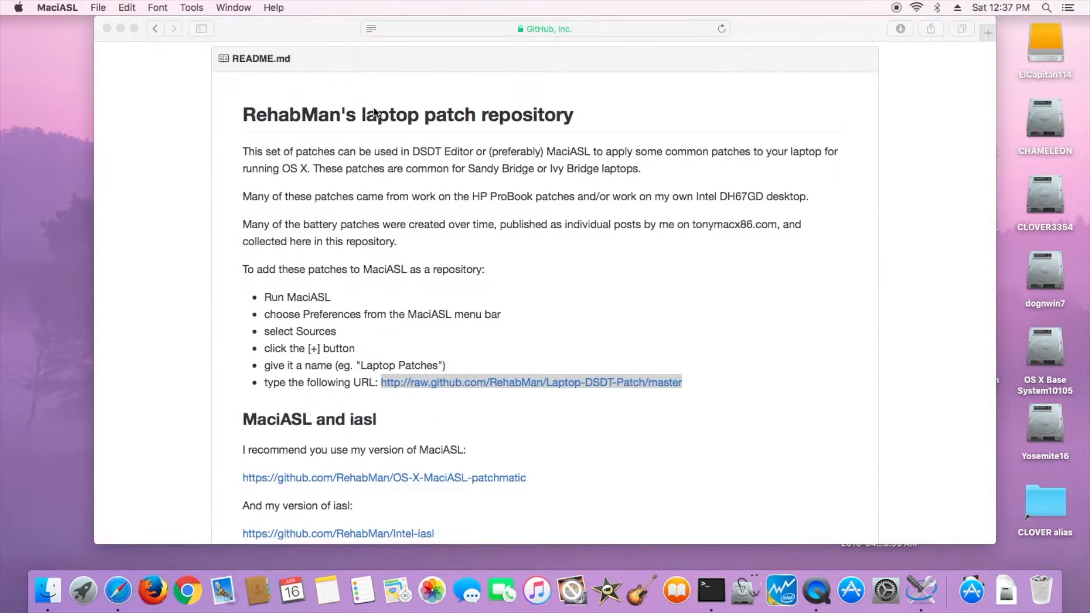
# - Close the browser window, open SSDT2.dsl and compile it
pyautogui.click(109, 28)
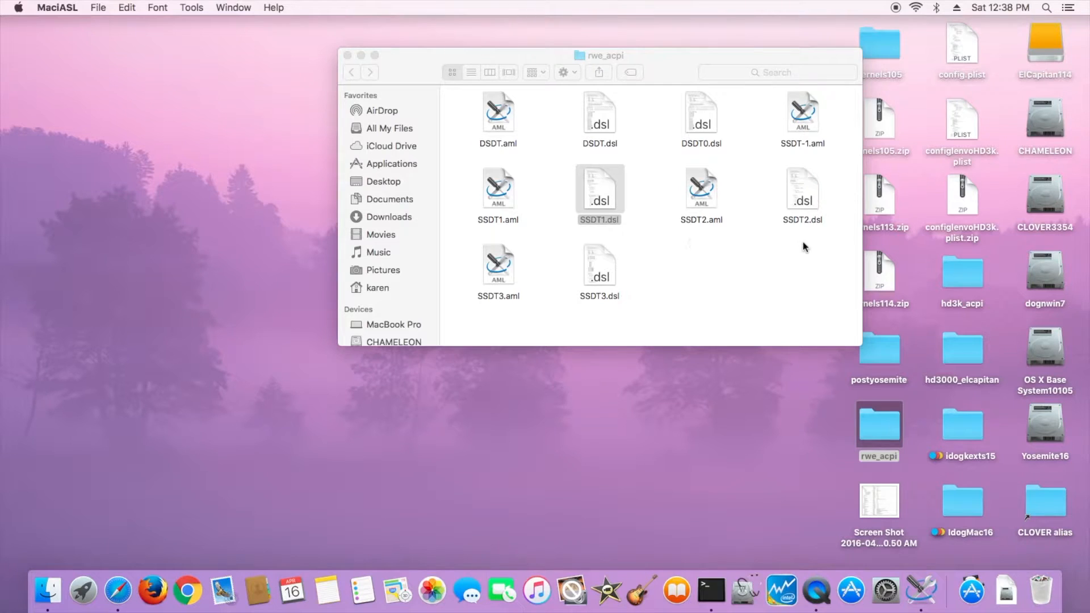
pyautogui.doubleClick(813, 223)
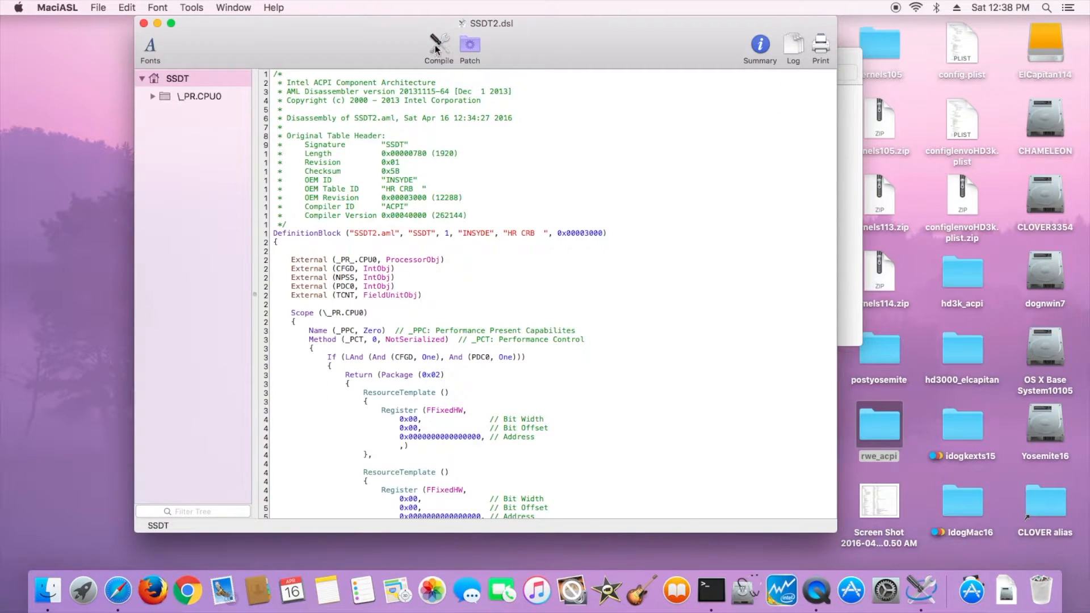
pyautogui.click(436, 49)
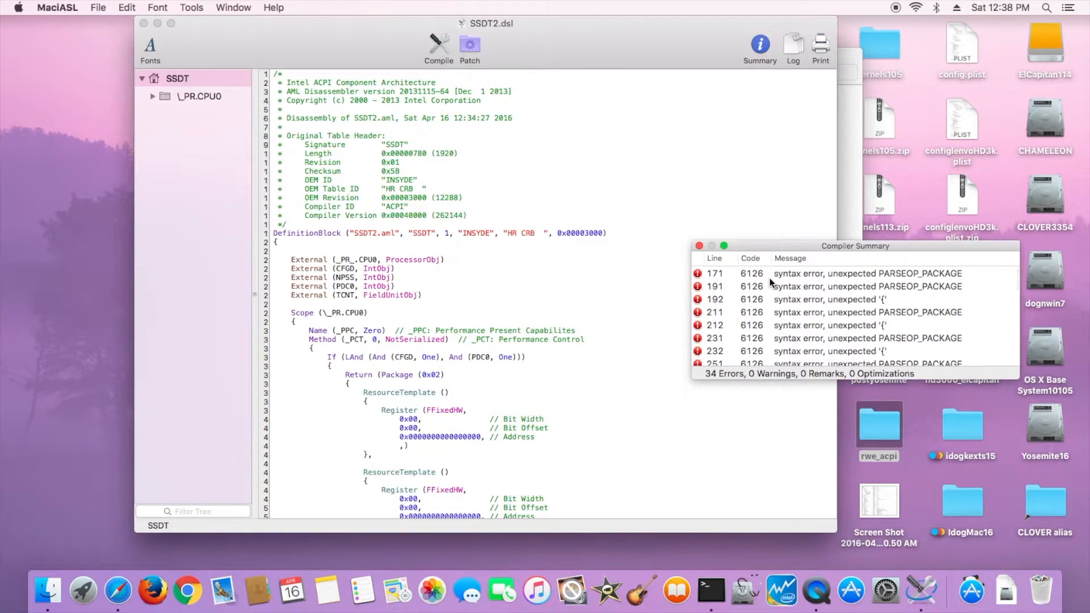
# - Delete the duplicated Package blocks starting at line 171 flagged by the first compiler error in SSDT2 and recompile
pyautogui.scroll(-1, 770, 279)
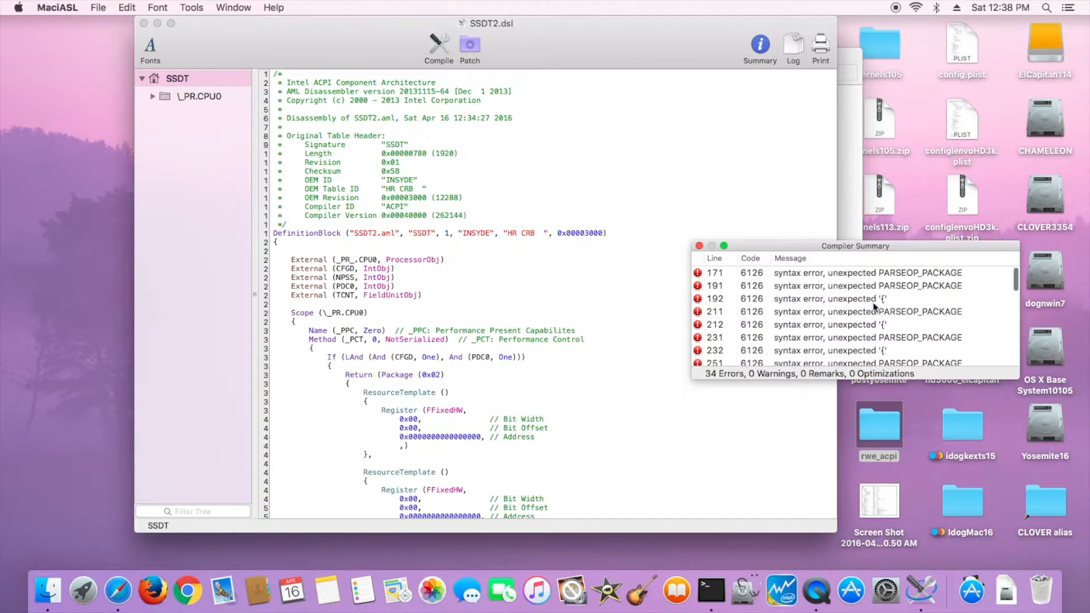
pyautogui.click(754, 275)
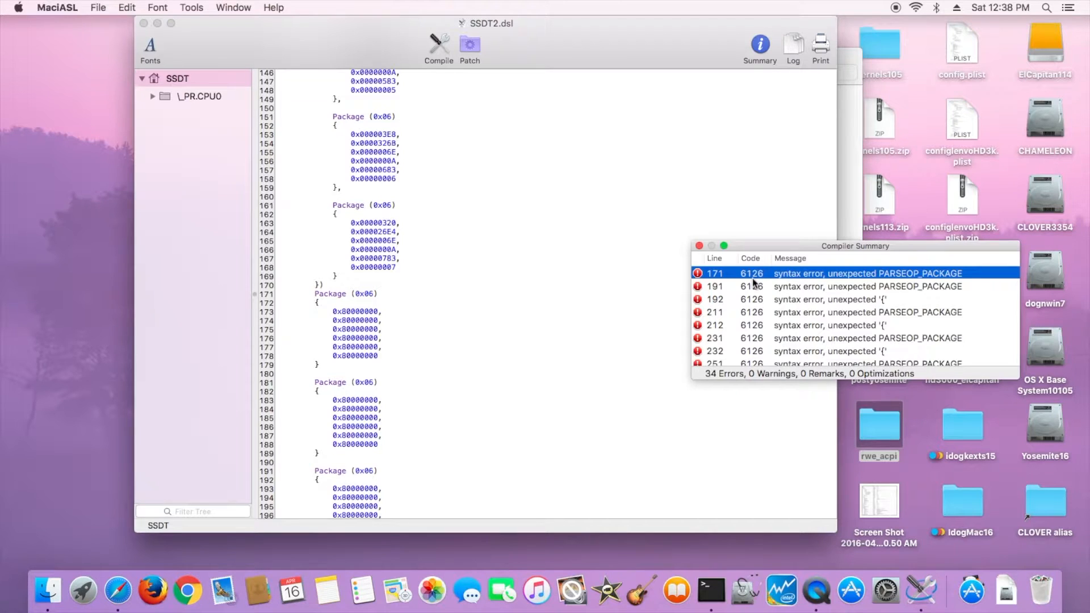
pyautogui.click(322, 295)
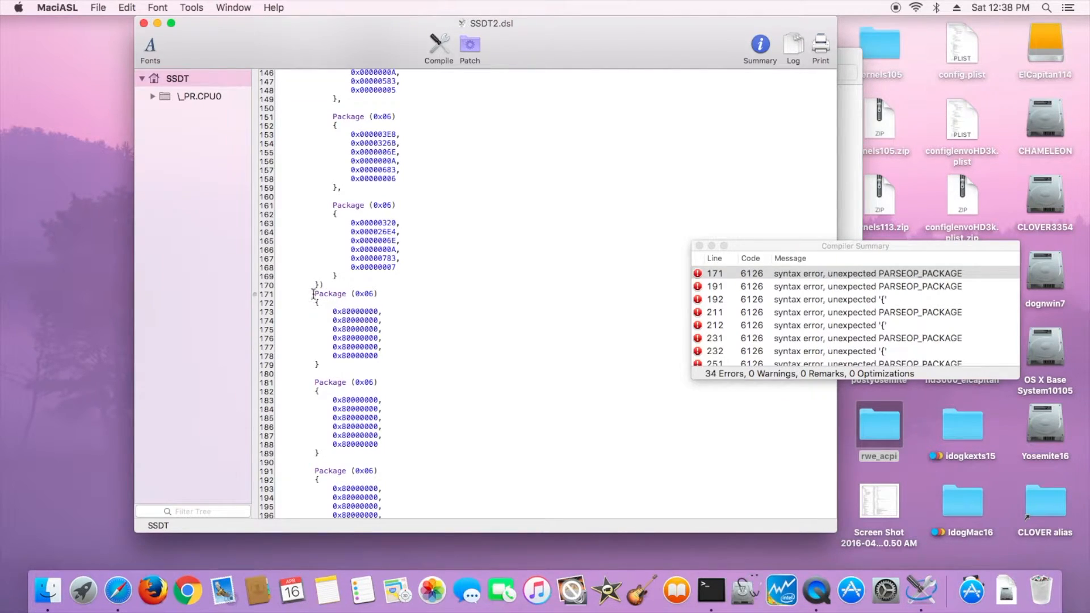
pyautogui.moveTo(314, 293); pyautogui.dragTo(415, 451)
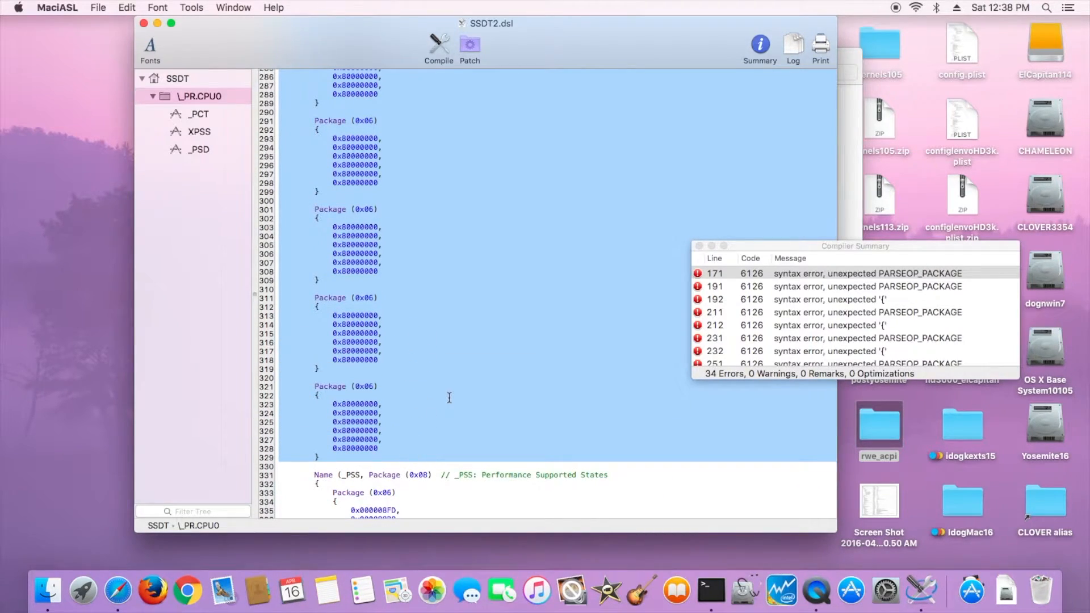
pyautogui.press('BackSpace')
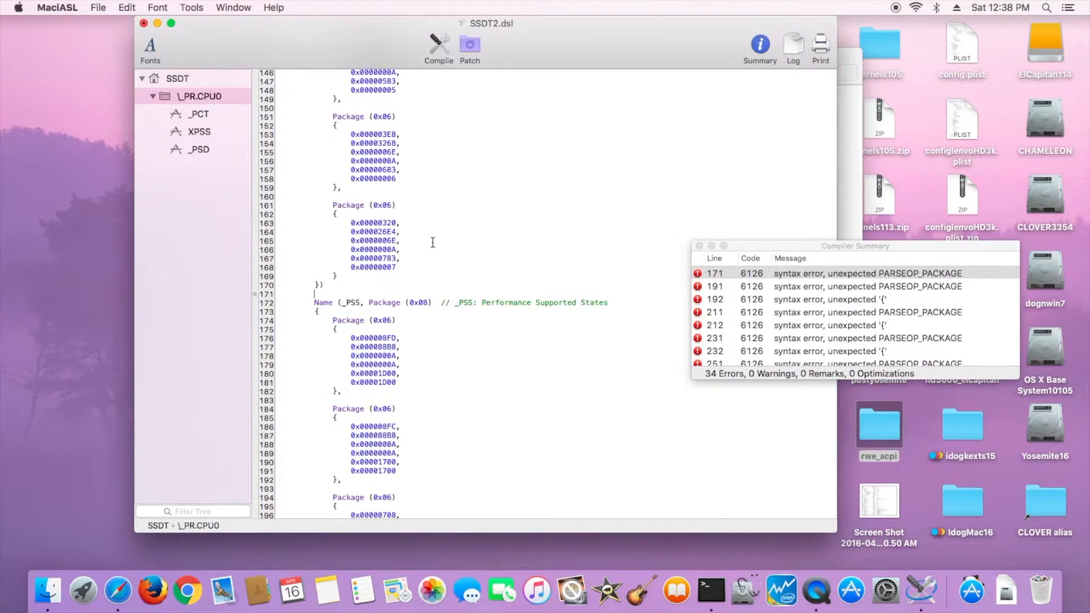
pyautogui.click(439, 45)
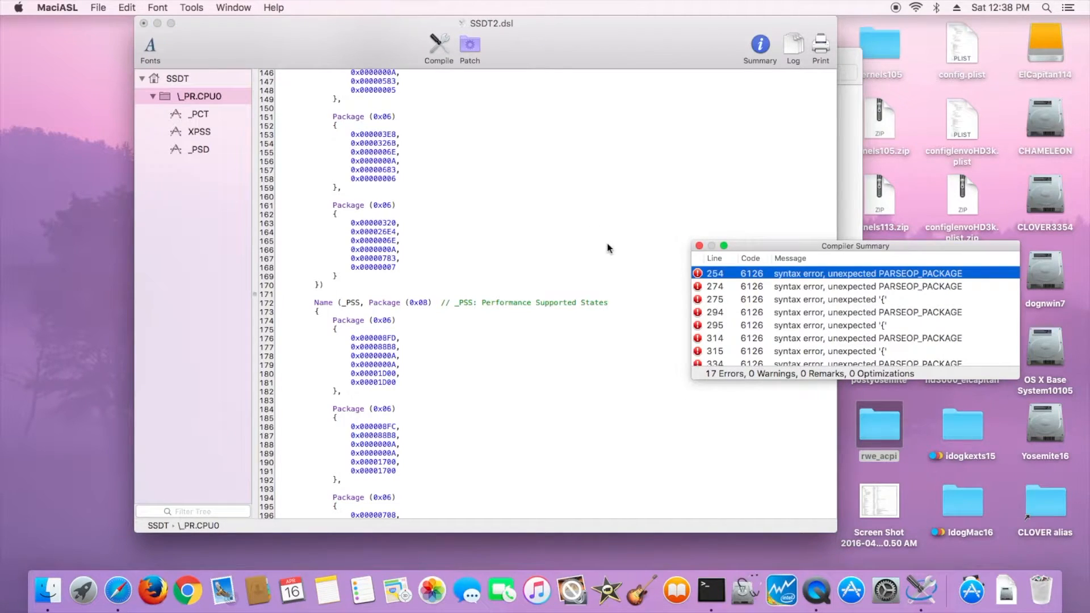
# - Delete the duplicated Package blocks starting at line 254, recompile, and close the compiler summary
pyautogui.click(769, 286)
pyautogui.click(774, 275)
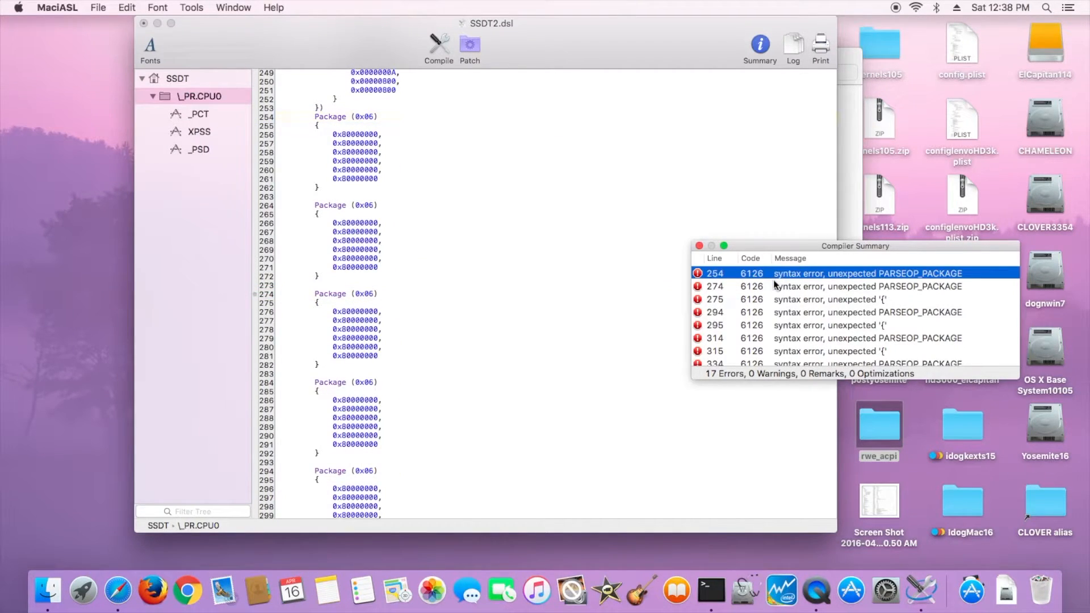
pyautogui.click(310, 122)
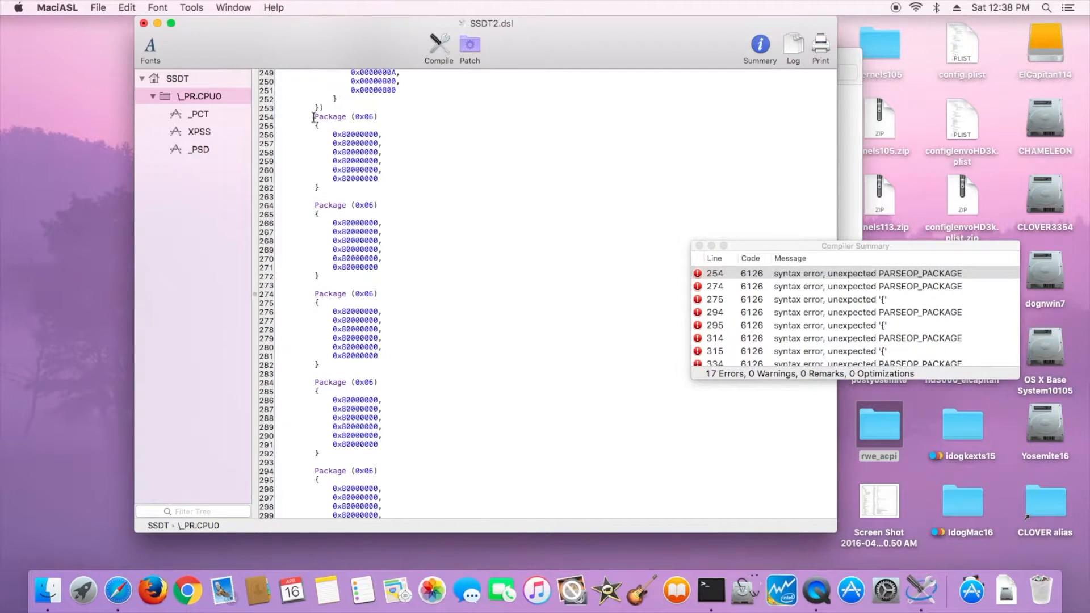
pyautogui.moveTo(312, 118); pyautogui.dragTo(442, 458)
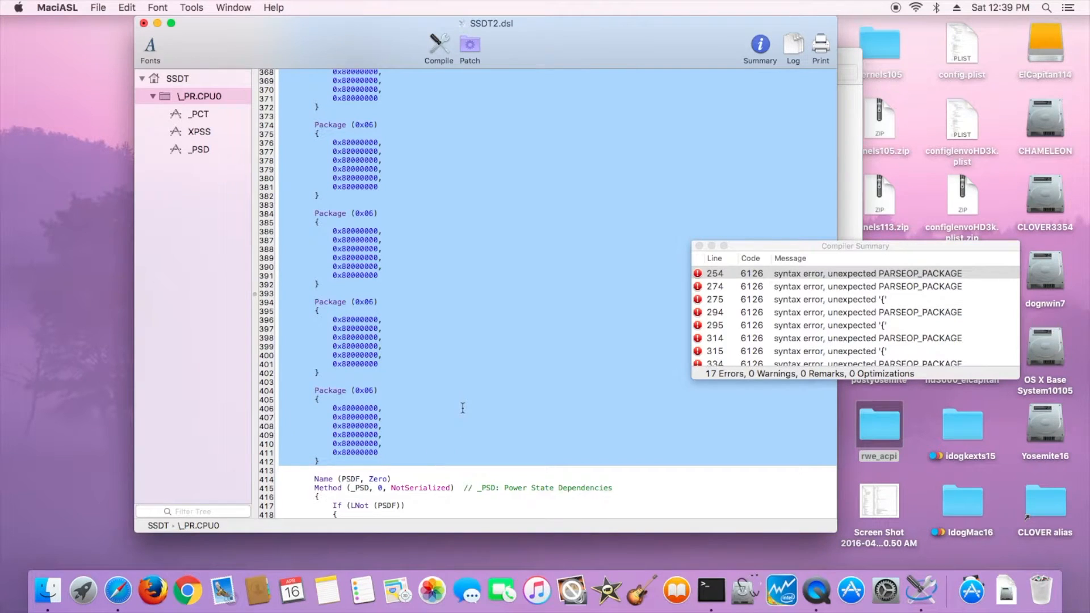
pyautogui.press('BackSpace')
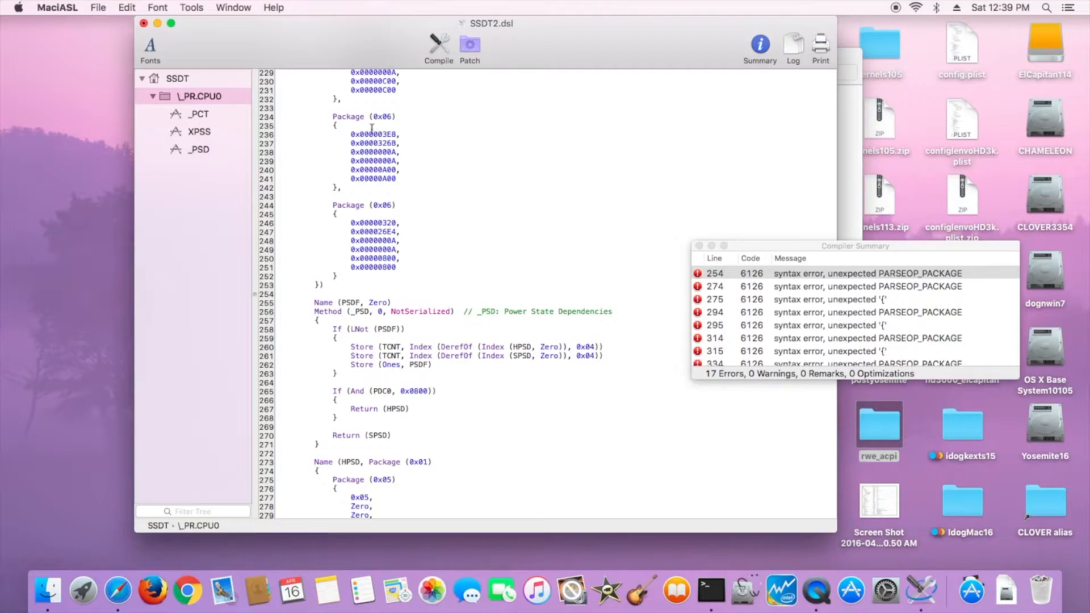
pyautogui.click(439, 44)
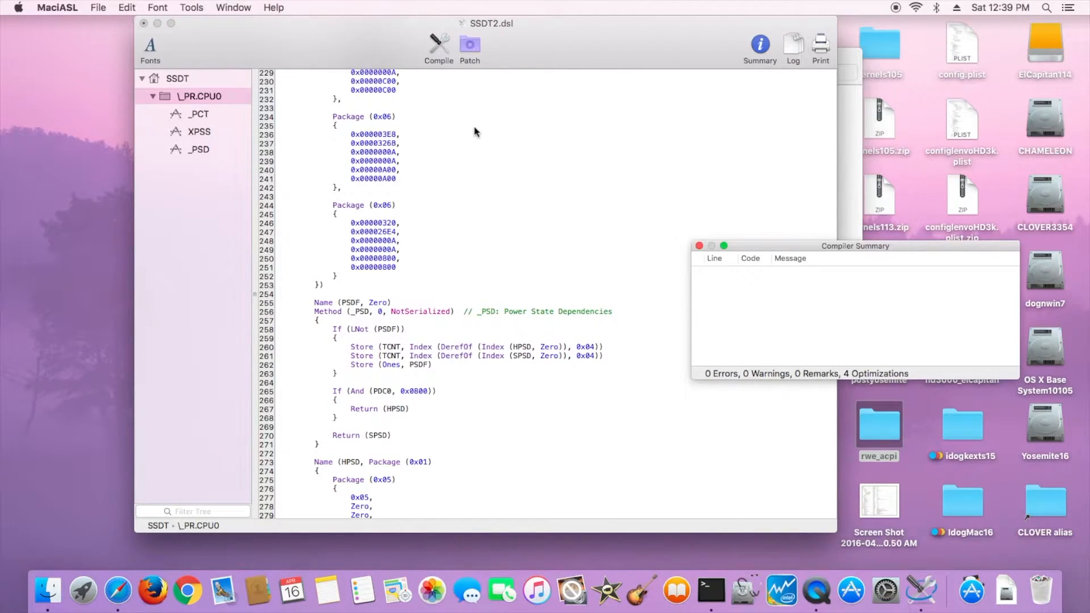
pyautogui.click(699, 246)
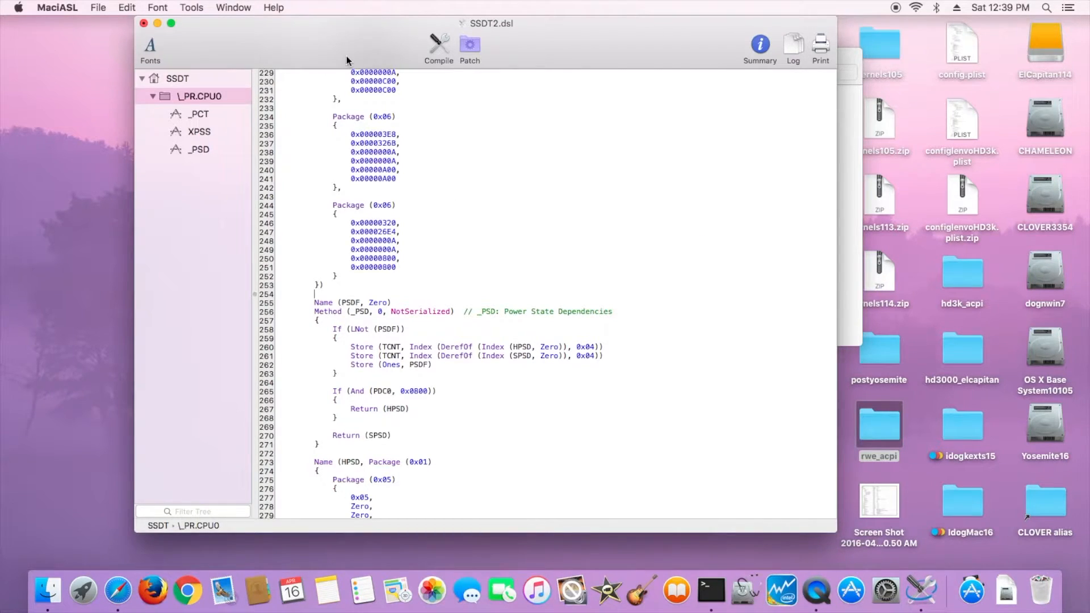
pyautogui.click(445, 45)
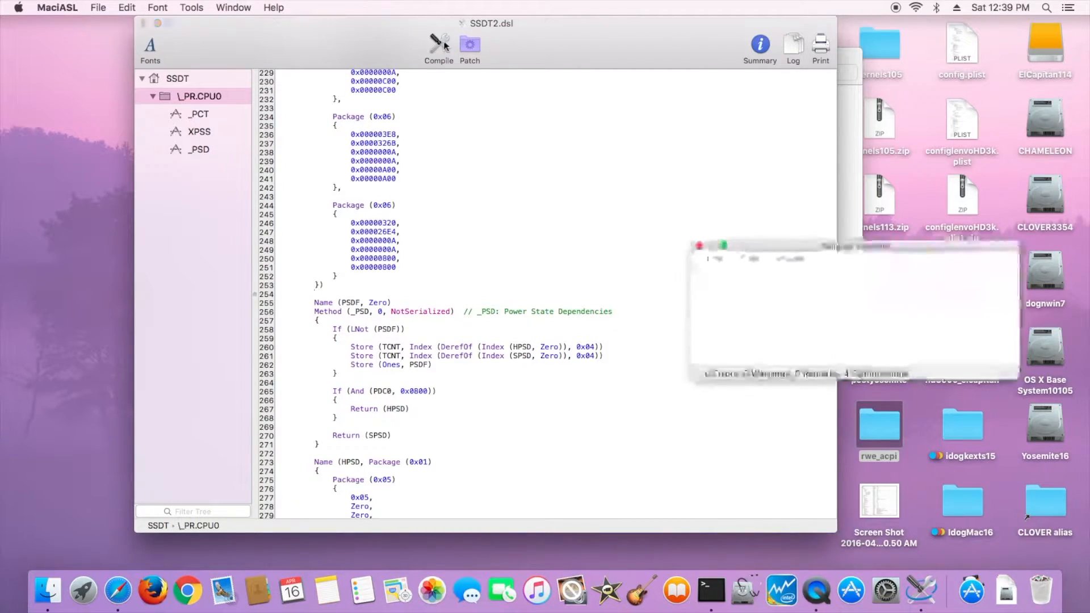
pyautogui.click(699, 246)
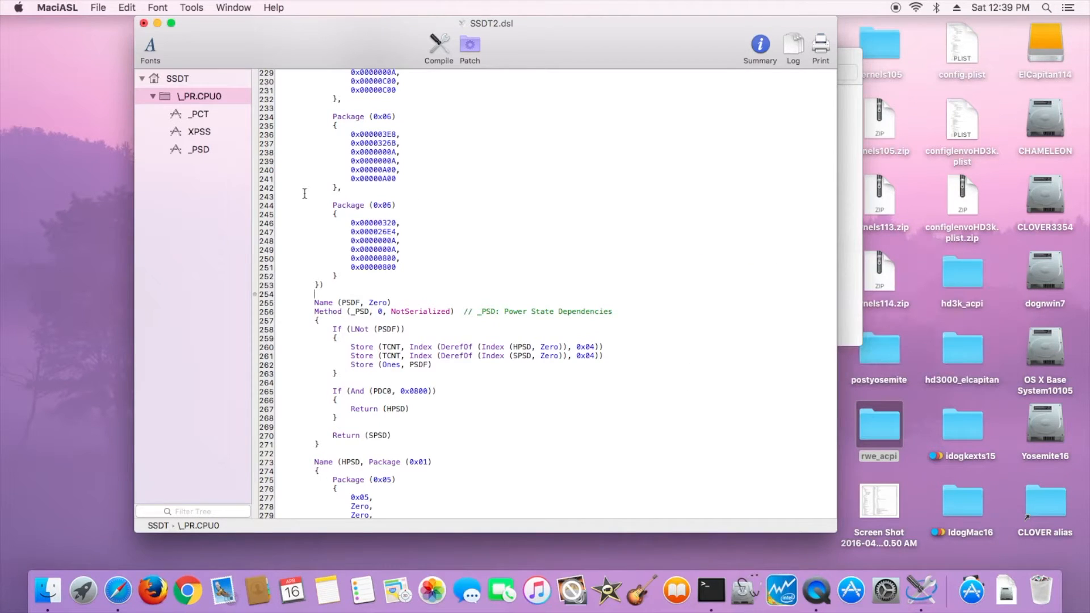
# - Save SSDT2 as SSDT-2.aml in ACPI Machine Language Binary format in rwe_acpi
pyautogui.click(98, 7)
pyautogui.click(108, 110)
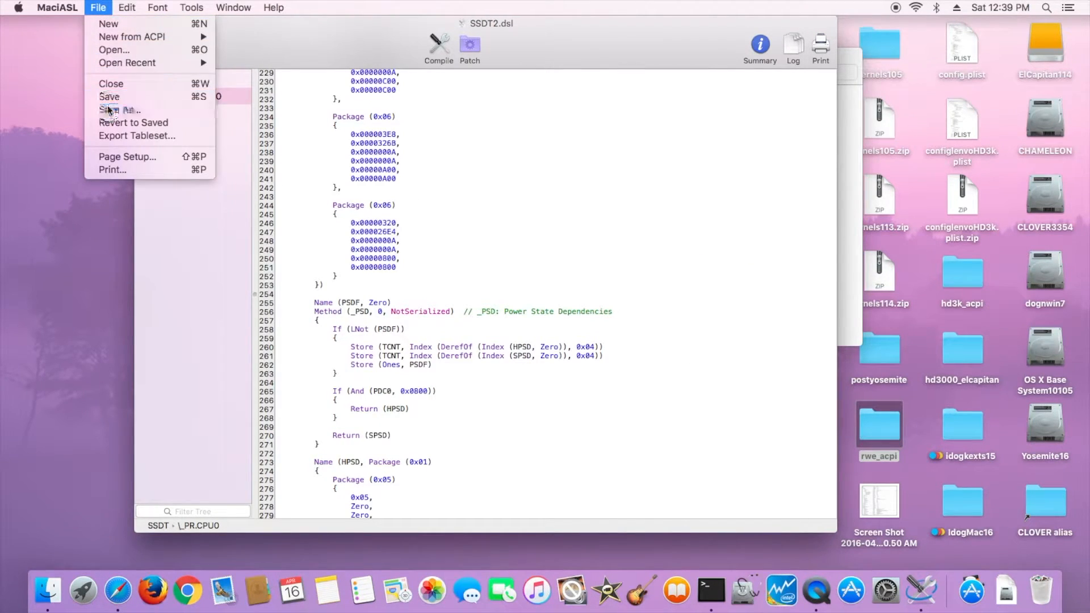
pyautogui.click(540, 173)
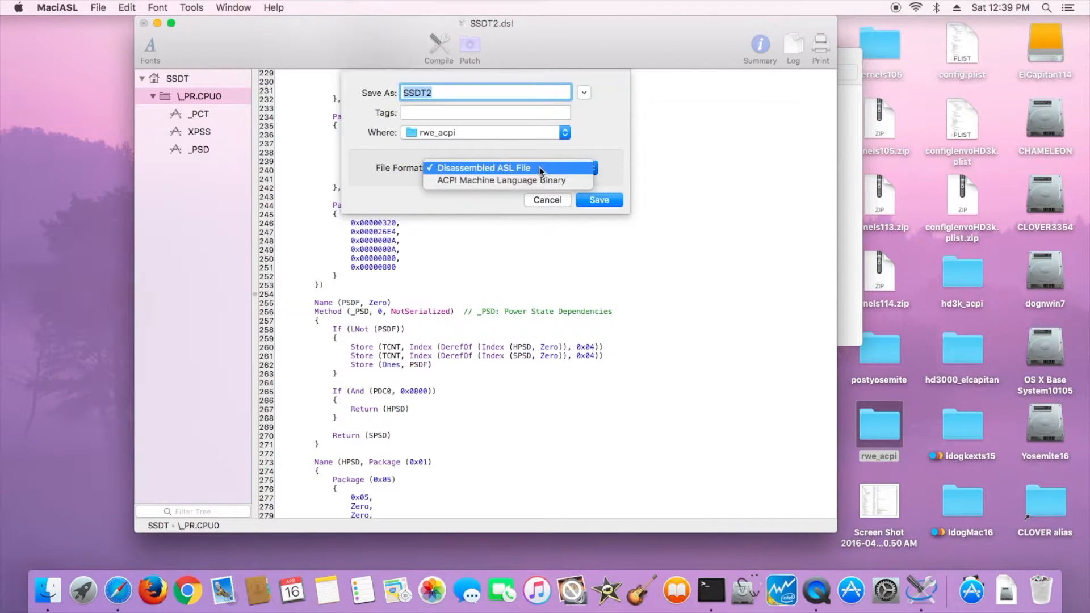
pyautogui.click(538, 180)
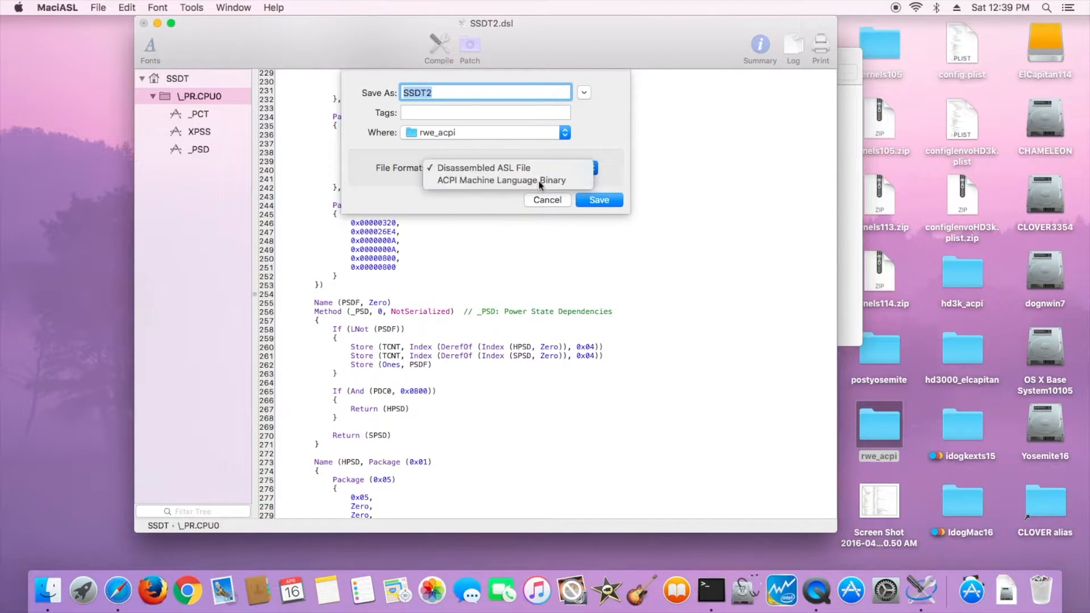
pyautogui.click(468, 97)
pyautogui.press('BackSpace')
pyautogui.write('-')
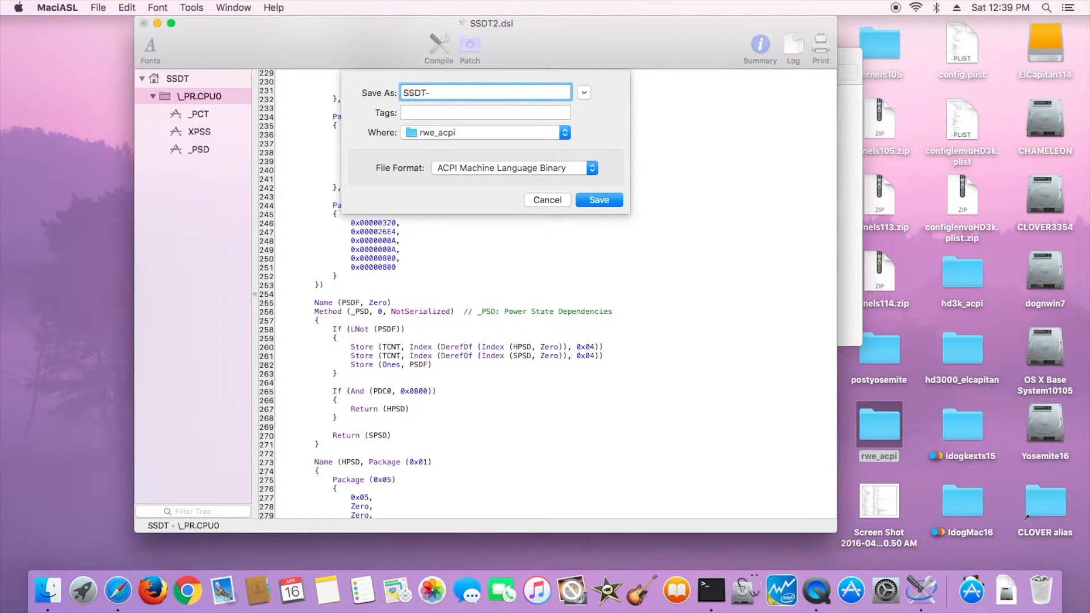
pyautogui.write('2.aml')
pyautogui.click(600, 200)
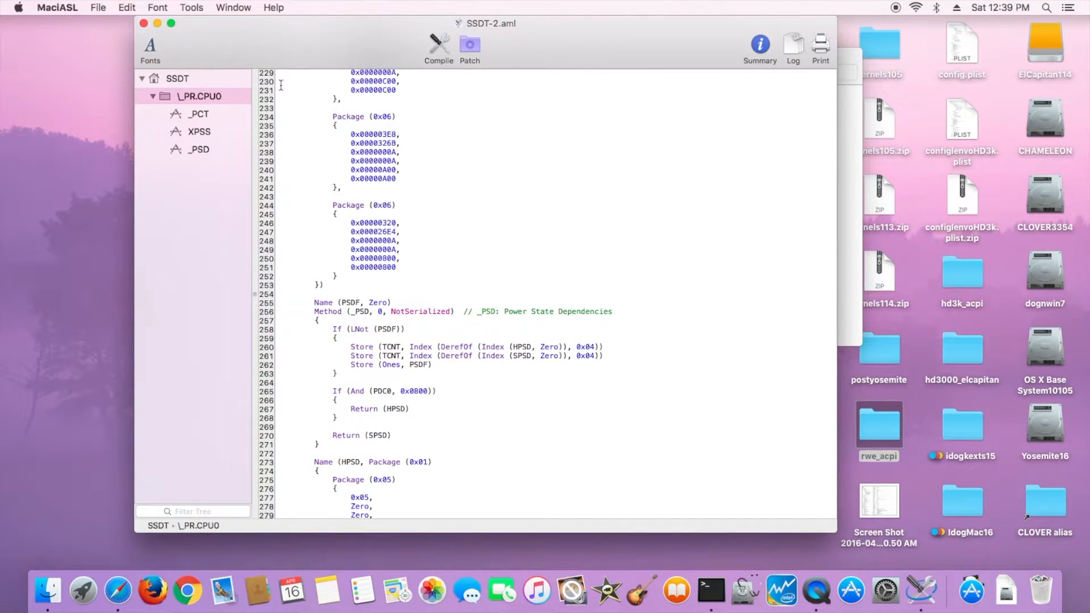
# - Close SSDT-2, open SSDT3.dsl, compile it and close the compiler summary
pyautogui.click(143, 24)
pyautogui.doubleClick(705, 284)
pyautogui.click(438, 54)
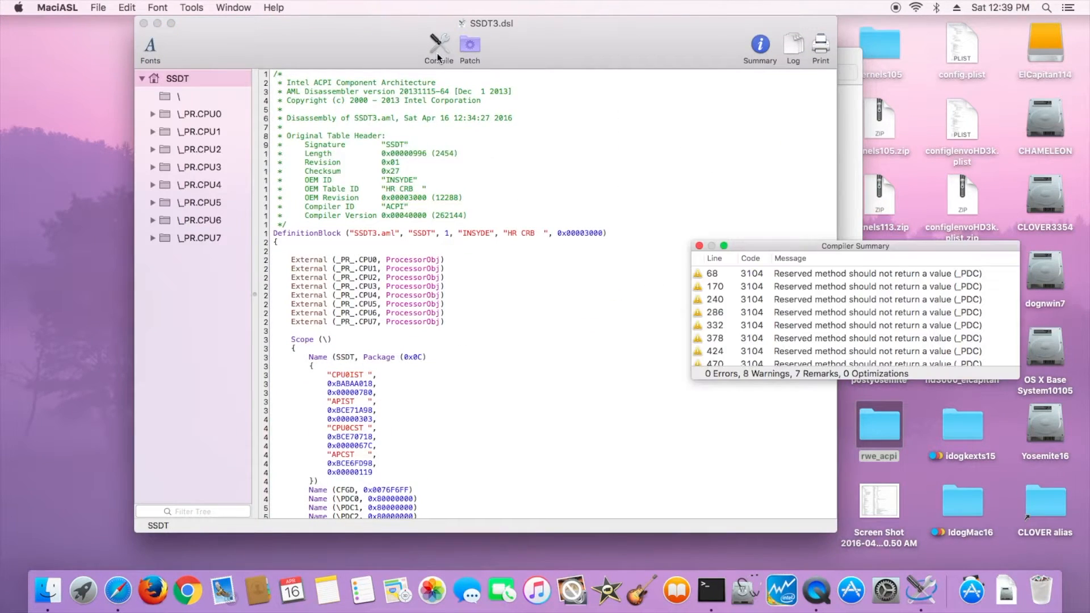
pyautogui.click(699, 246)
# - Save SSDT3 as SSDT-3.aml in ACPI Machine Language Binary format, then close its window
pyautogui.click(98, 7)
pyautogui.click(114, 111)
pyautogui.click(511, 168)
pyautogui.click(499, 178)
pyautogui.click(441, 95)
pyautogui.press('BackSpace')
pyautogui.write('-3.aml')
pyautogui.press('Return')
pyautogui.click(144, 23)
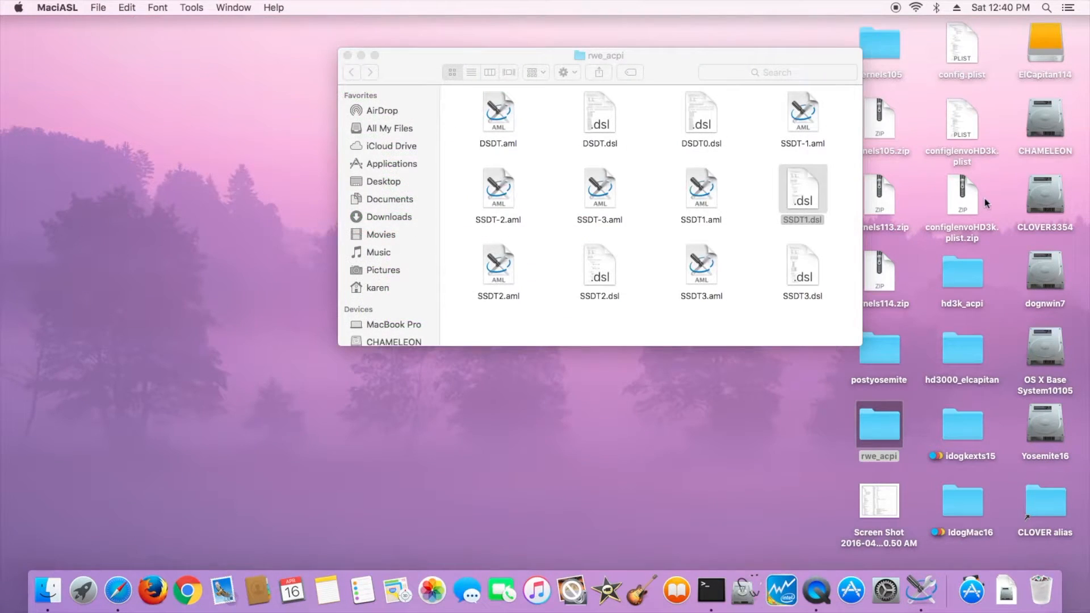
# - Open the CLOVER3354 volume and navigate into EFI, CLOVER, ACPI, patched
pyautogui.doubleClick(1045, 197)
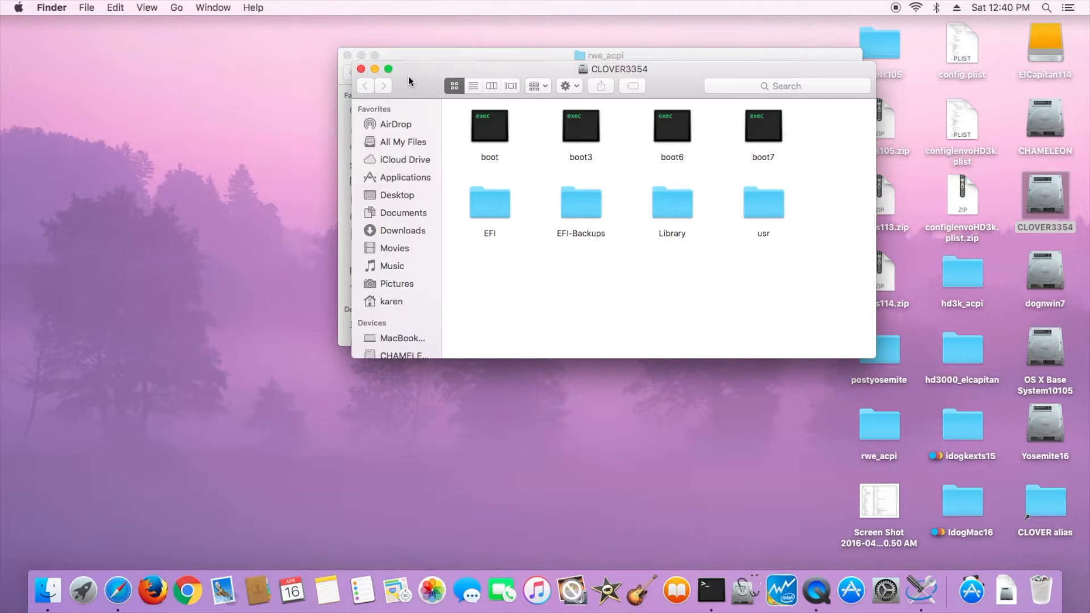
pyautogui.moveTo(409, 80); pyautogui.dragTo(159, 188)
pyautogui.doubleClick(248, 317)
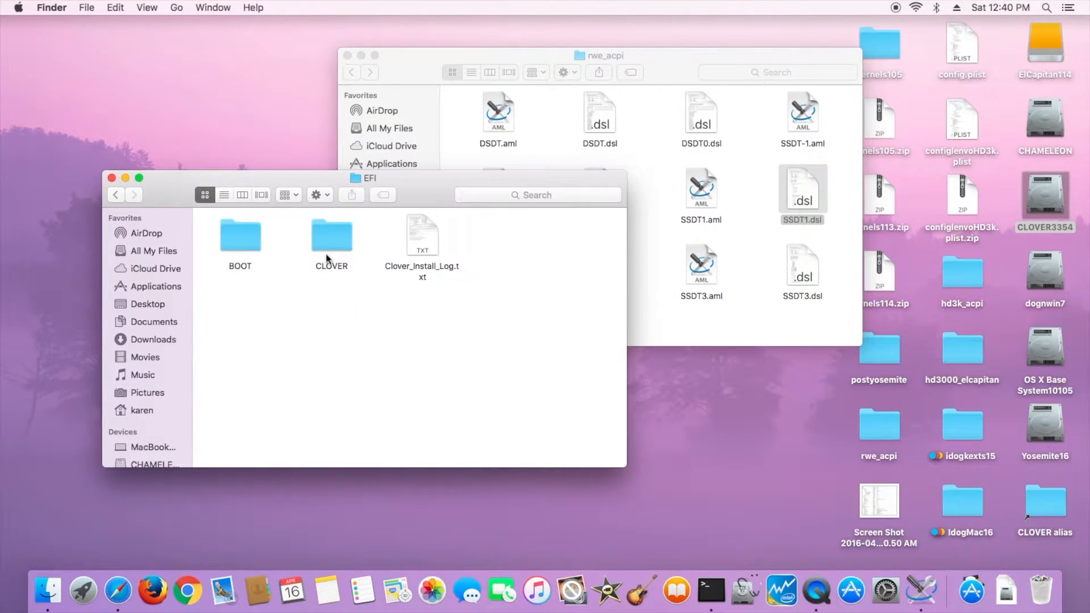
pyautogui.doubleClick(329, 239)
pyautogui.doubleClick(236, 235)
pyautogui.doubleClick(340, 243)
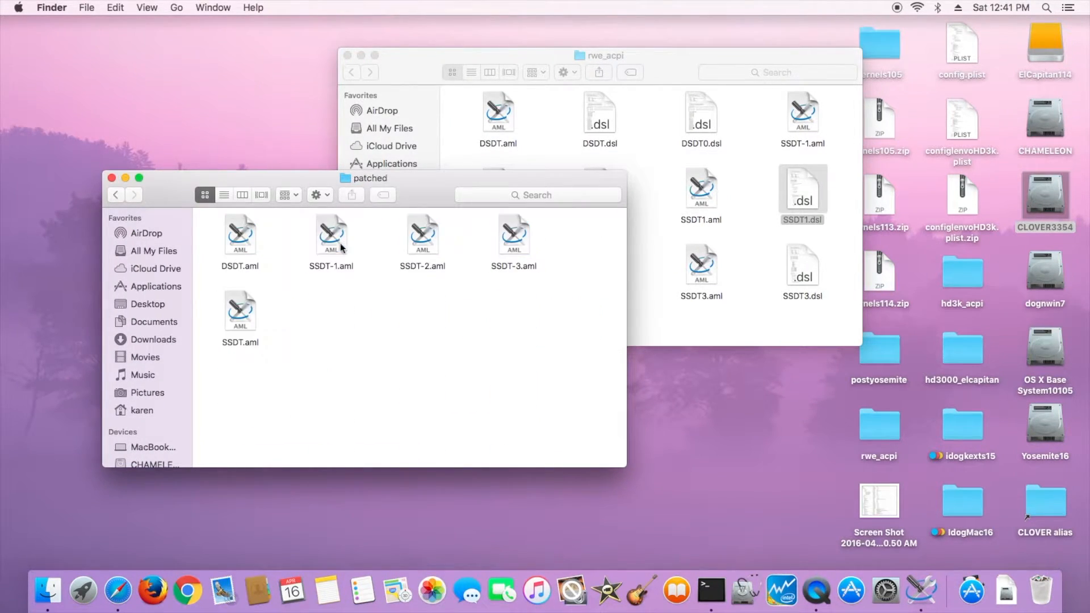
# - Move SSDT-1.aml, SSDT-2.aml and SSDT-3.aml from rwe_acpi into the patched folder, replacing existing files
pyautogui.click(653, 277)
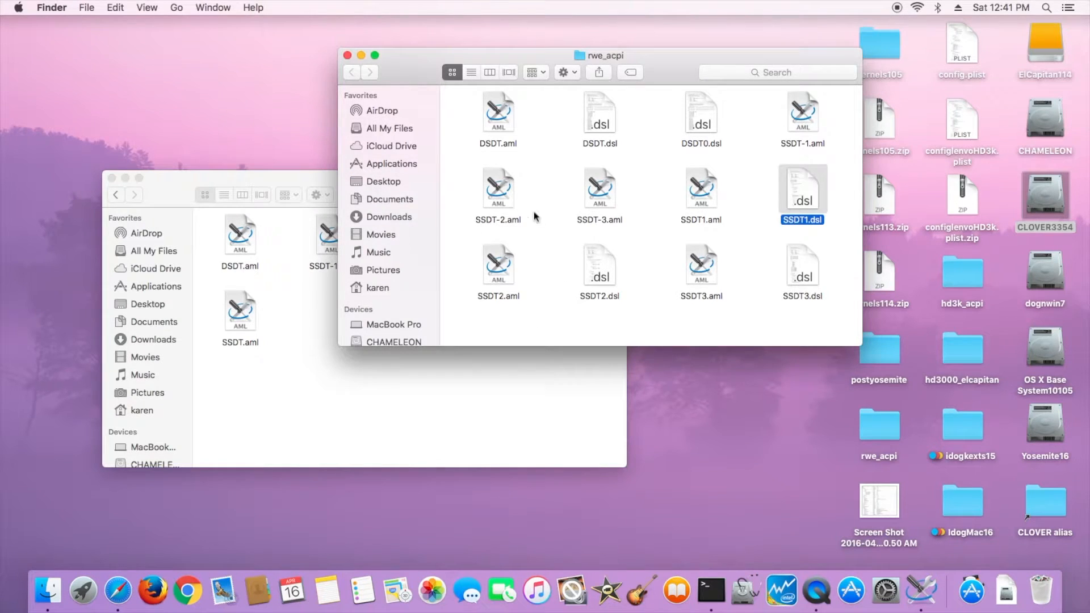
pyautogui.click(804, 145)
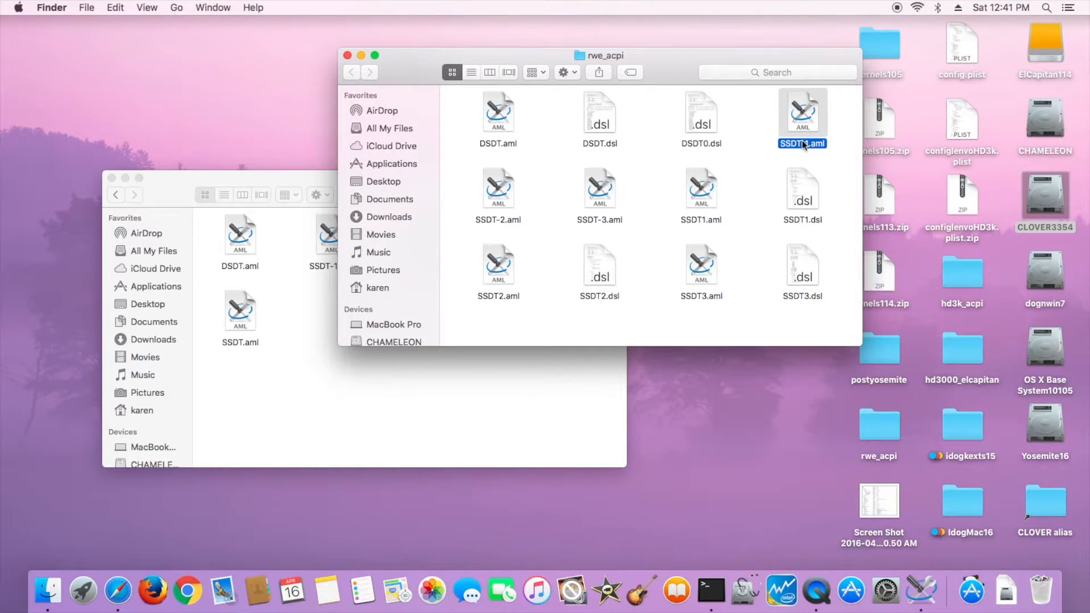
pyautogui.keyDown('super'); pyautogui.click(503, 217); pyautogui.keyUp('super')
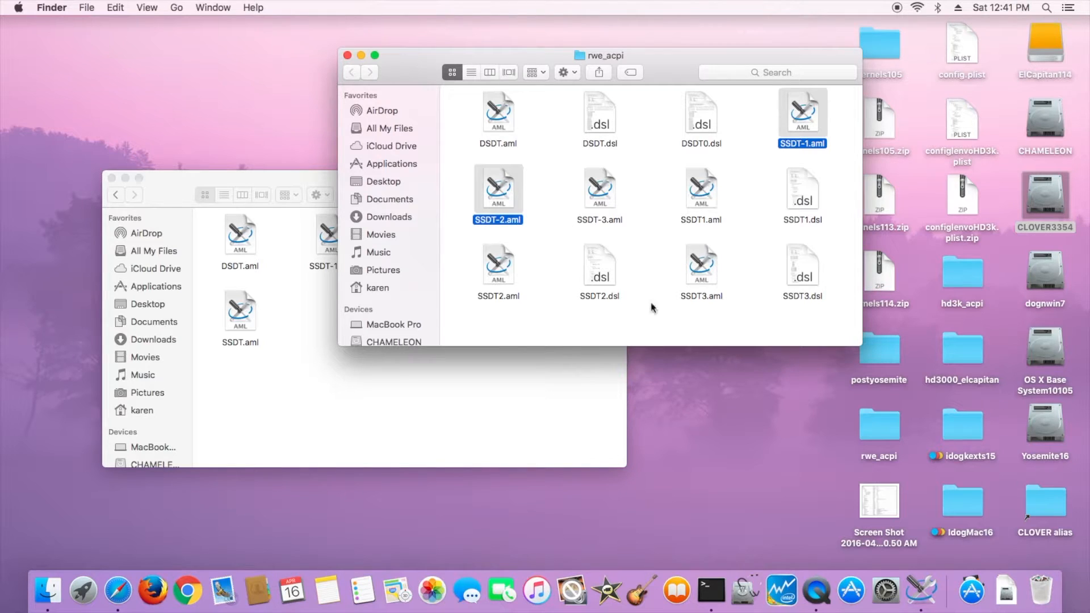
pyautogui.keyDown('super'); pyautogui.click(603, 220); pyautogui.keyUp('super')
pyautogui.moveTo(495, 170); pyautogui.dragTo(320, 410)
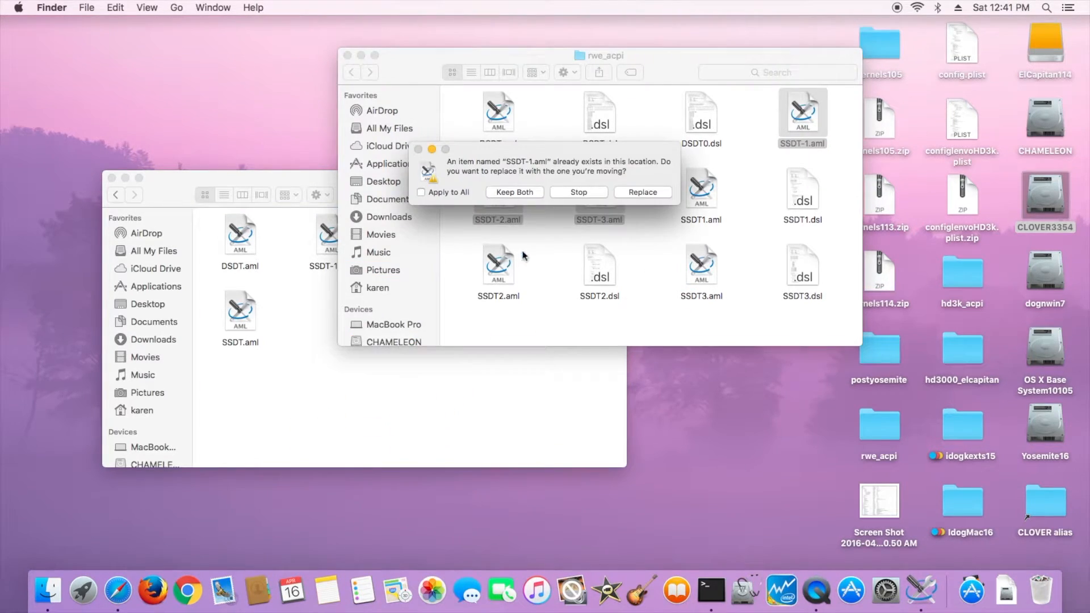
pyautogui.click(652, 193)
# - Arrange the patched folder's icons by name and close its window
pyautogui.click(299, 284)
pyautogui.rightClick(299, 285)
pyautogui.moveTo(357, 371)
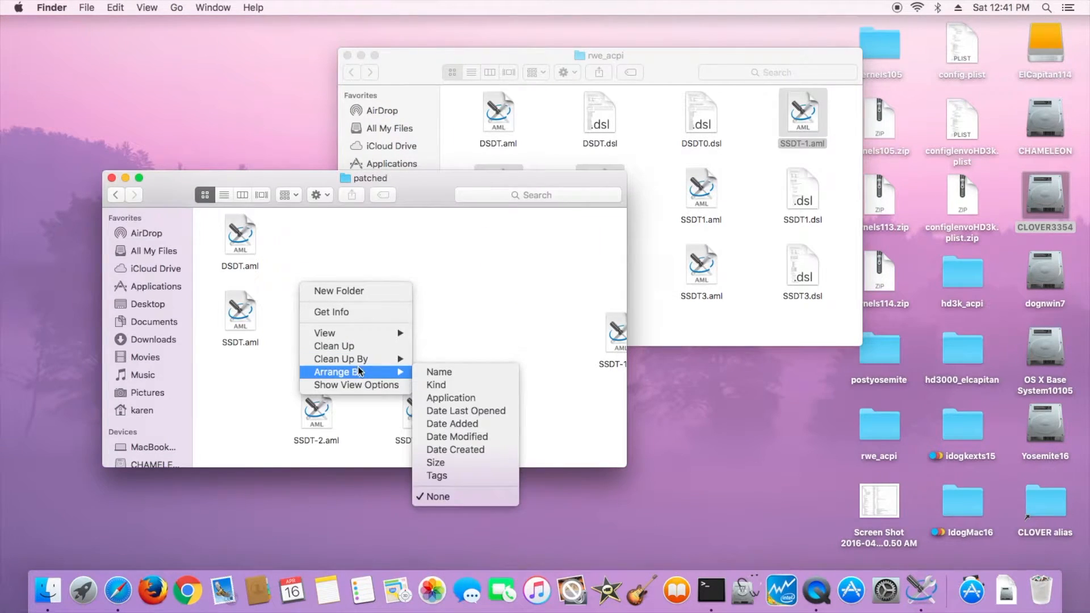
pyautogui.click(434, 372)
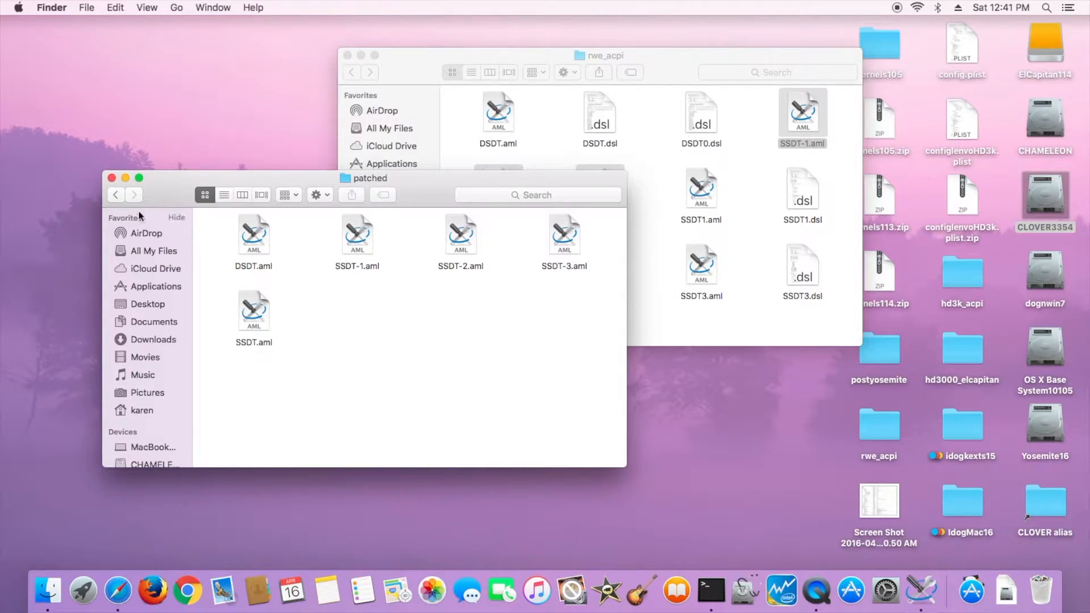
pyautogui.click(112, 177)
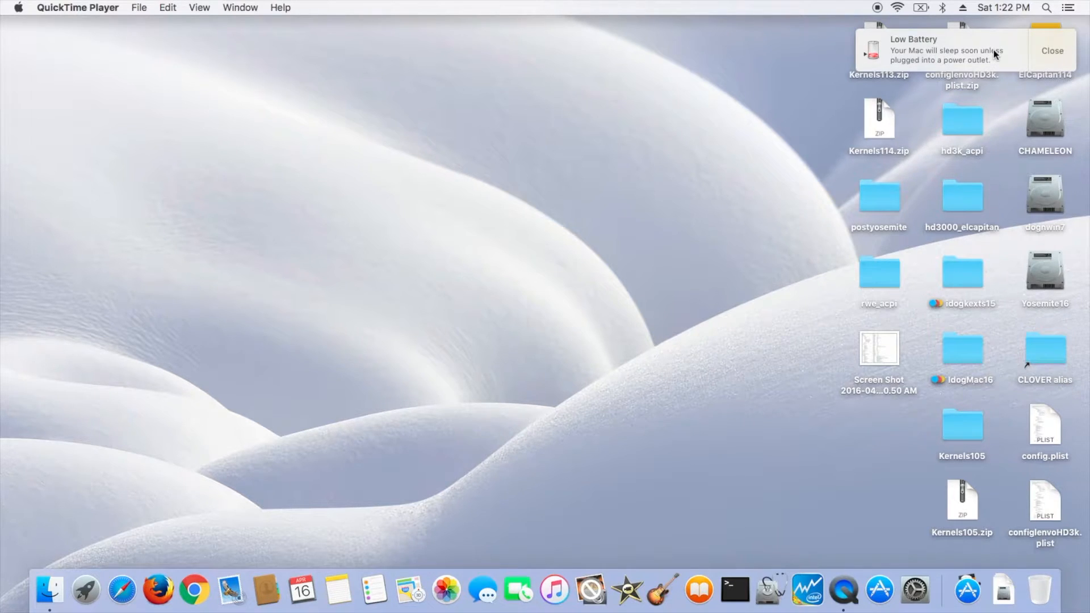
pyautogui.click(1048, 63)
pyautogui.click(915, 590)
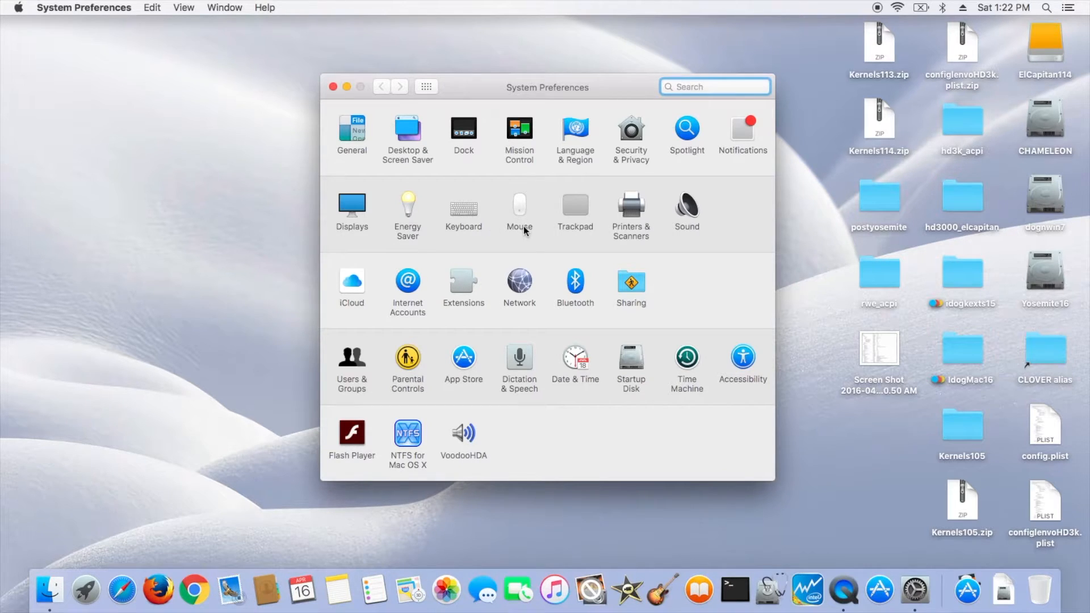
pyautogui.click(352, 207)
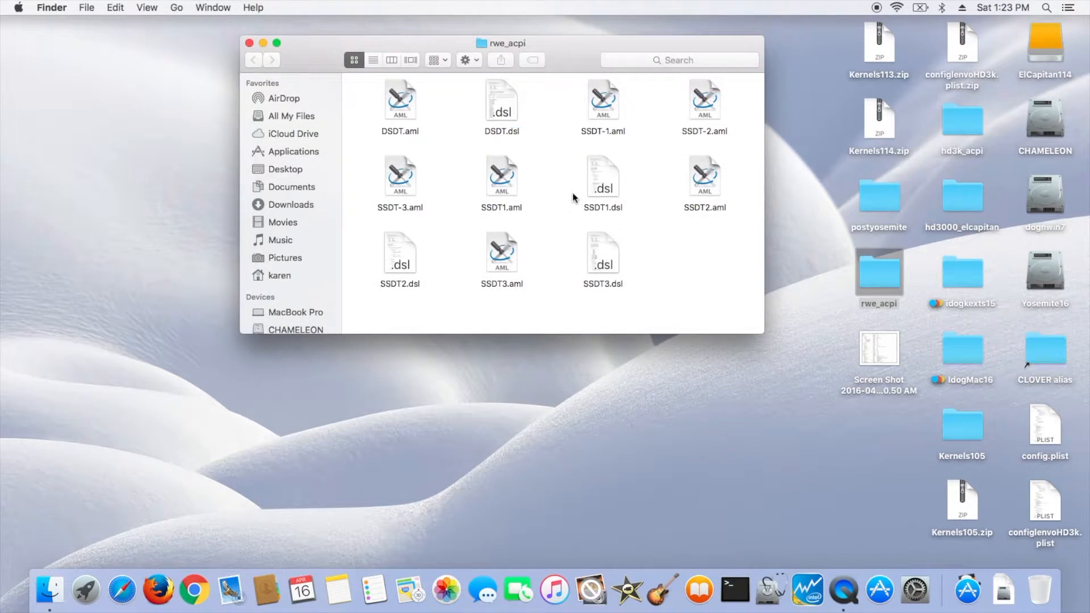
# - Duplicate DSDT.dsl in the rwe_acpi folder
pyautogui.click(511, 134)
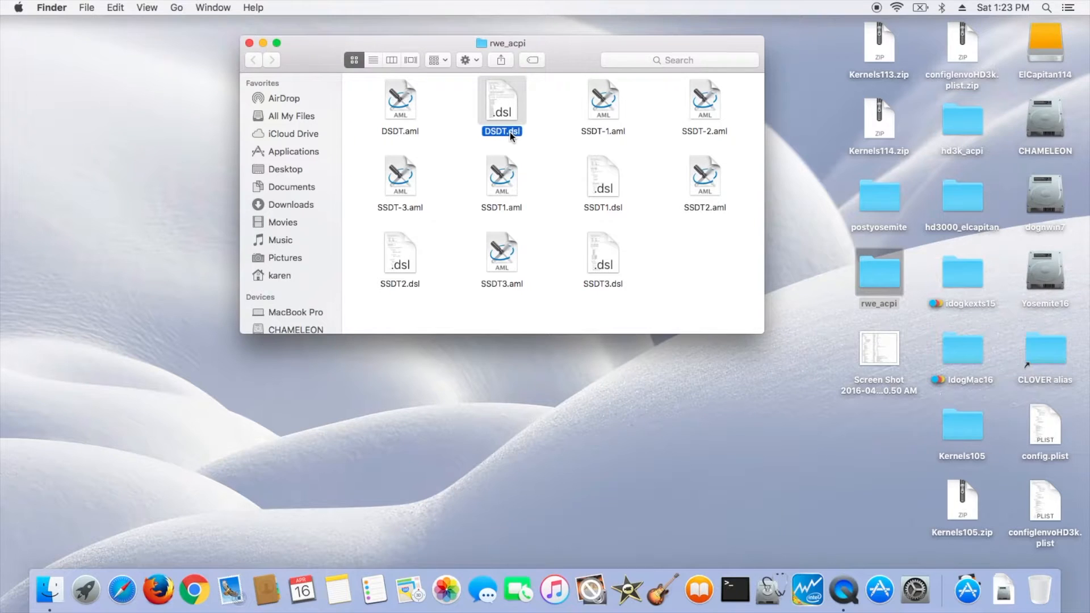
pyautogui.rightClick(511, 134)
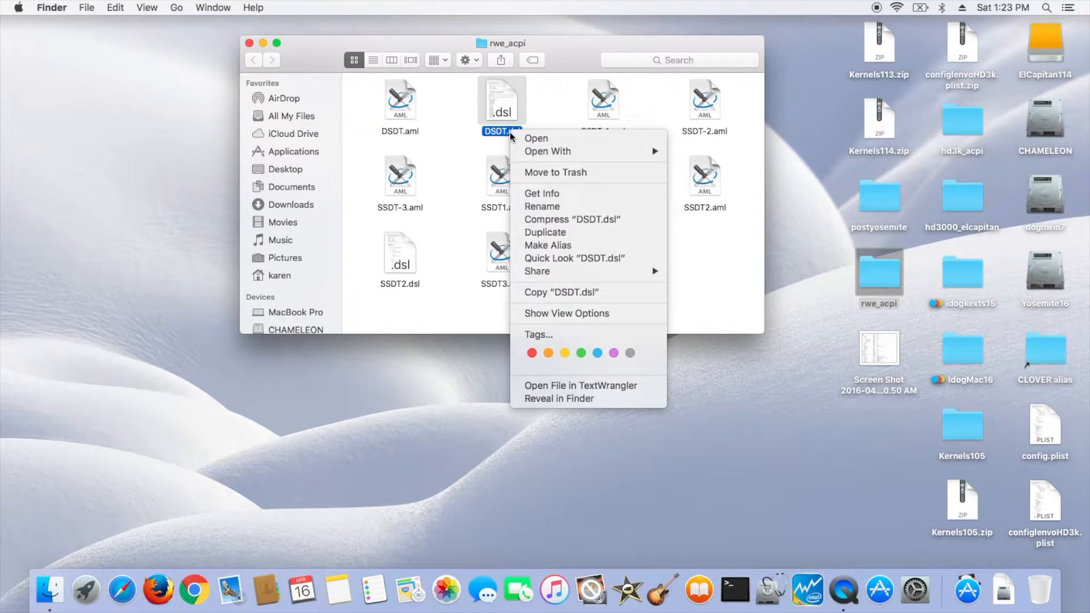
pyautogui.click(541, 232)
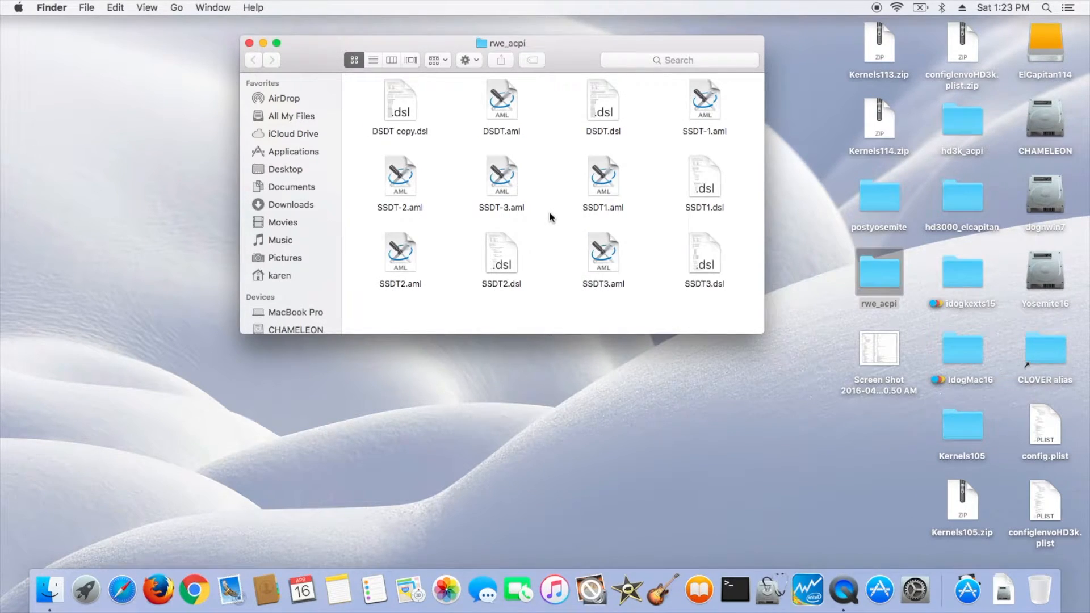
# - Rename the DSDT copy.dsl file as DSDT0.dsl
pyautogui.click(407, 136)
pyautogui.press('Return')
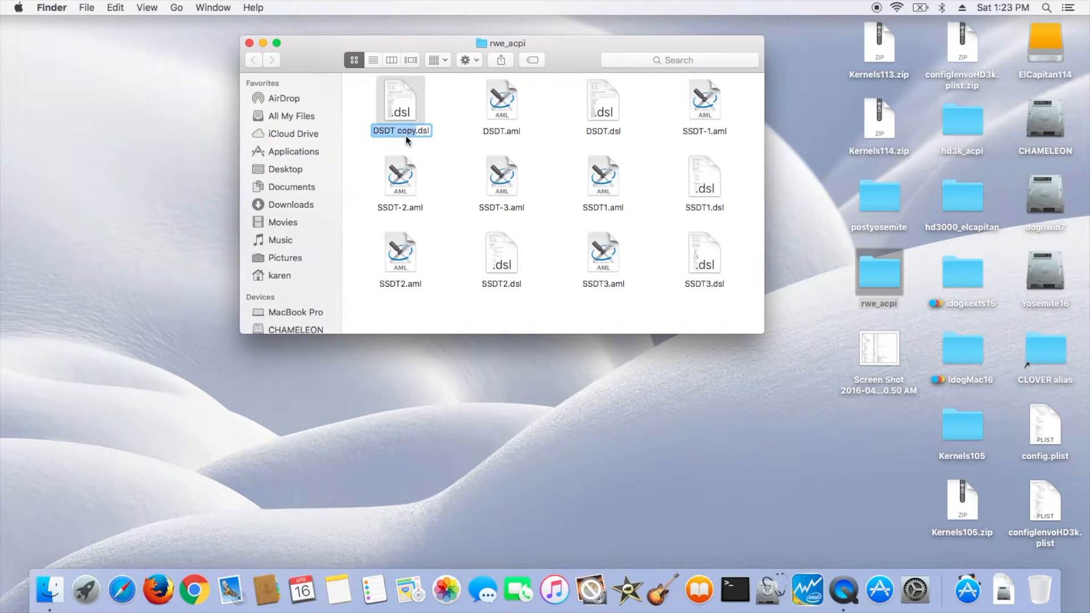
pyautogui.press('BackSpace')
pyautogui.press('BackSpace')
pyautogui.press('BackSpace')
pyautogui.press('BackSpace')
pyautogui.press('BackSpace')
pyautogui.write('0')
pyautogui.press('Return')
# - Open DSDT0.dsl in MaciASL and enlarge its window and tree sidebar
pyautogui.doubleClick(612, 134)
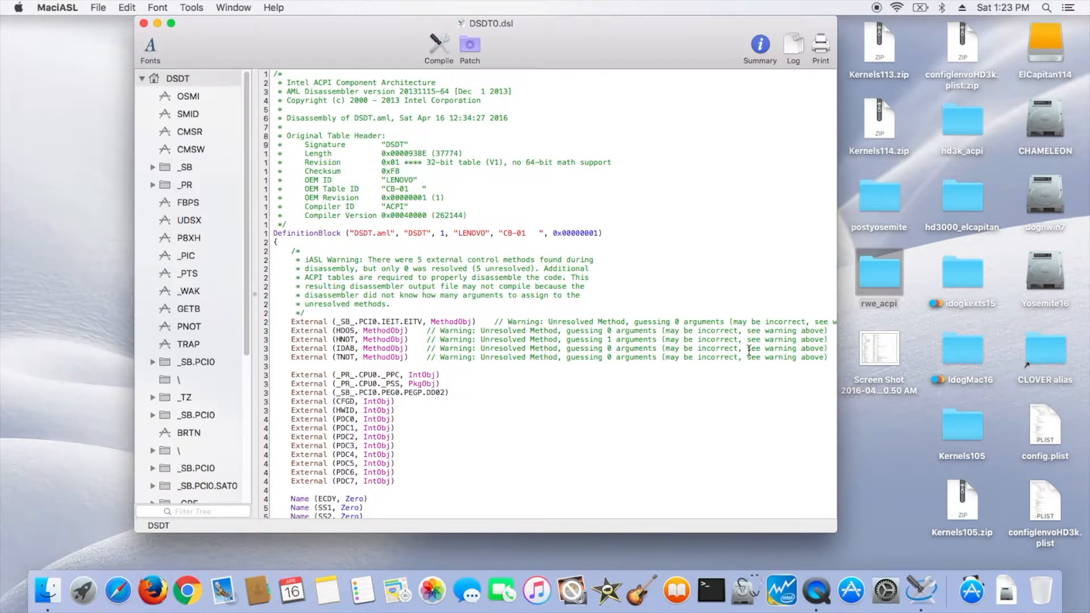
pyautogui.moveTo(835, 532); pyautogui.dragTo(851, 570)
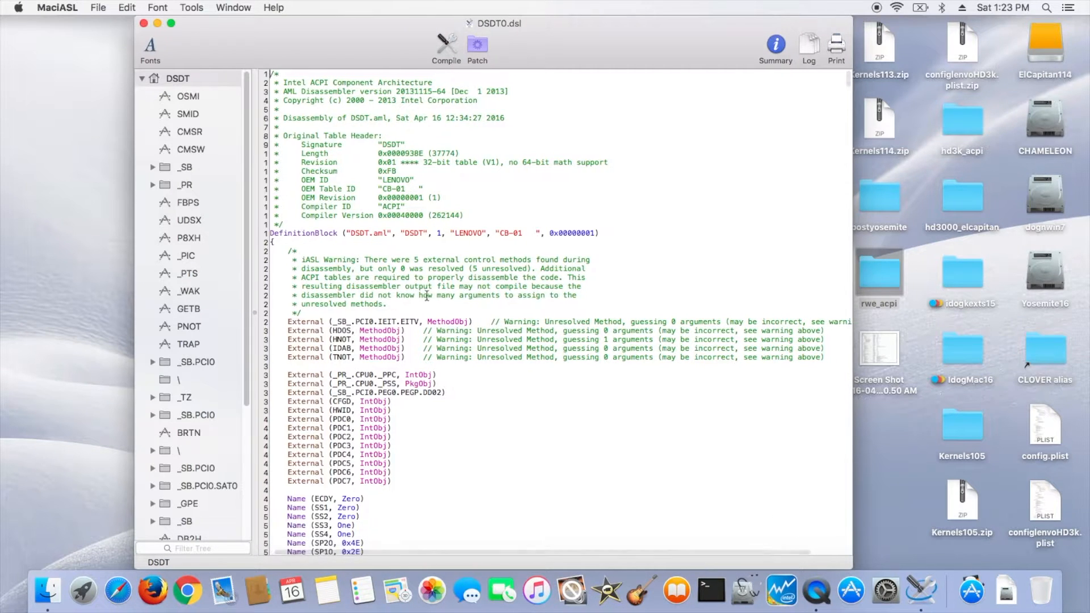
pyautogui.moveTo(251, 213); pyautogui.dragTo(277, 210)
# - Apply the RehabMan "[bat] Lenovo y570" battery patch to the DSDT and close the patch window
pyautogui.scroll(-4, 199, 284)
pyautogui.click(478, 45)
pyautogui.scroll(-3, 357, 230)
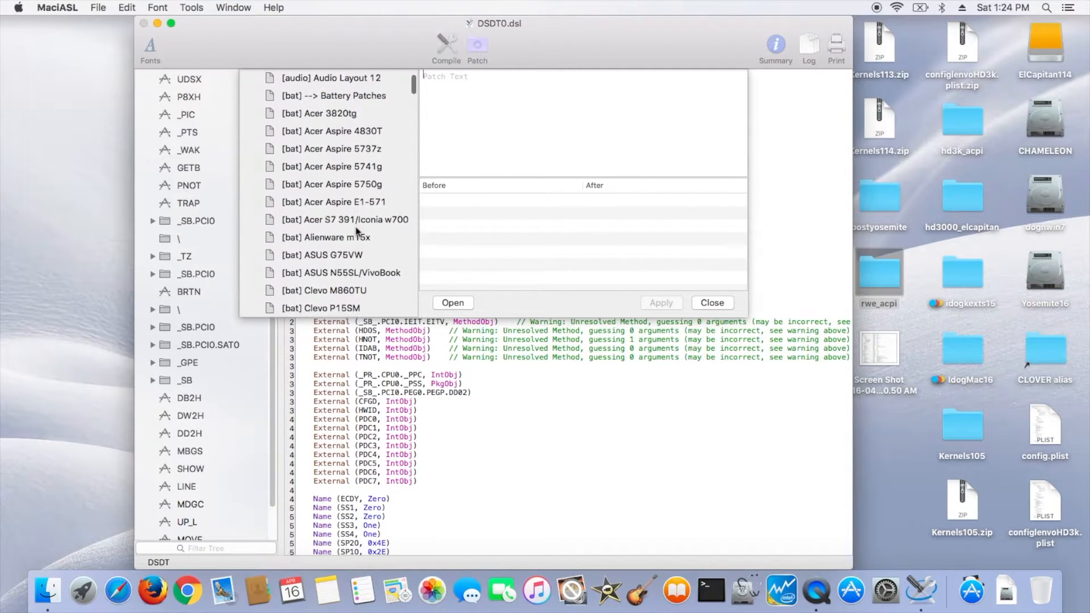
pyautogui.scroll(-5, 356, 230)
pyautogui.scroll(-2, 357, 230)
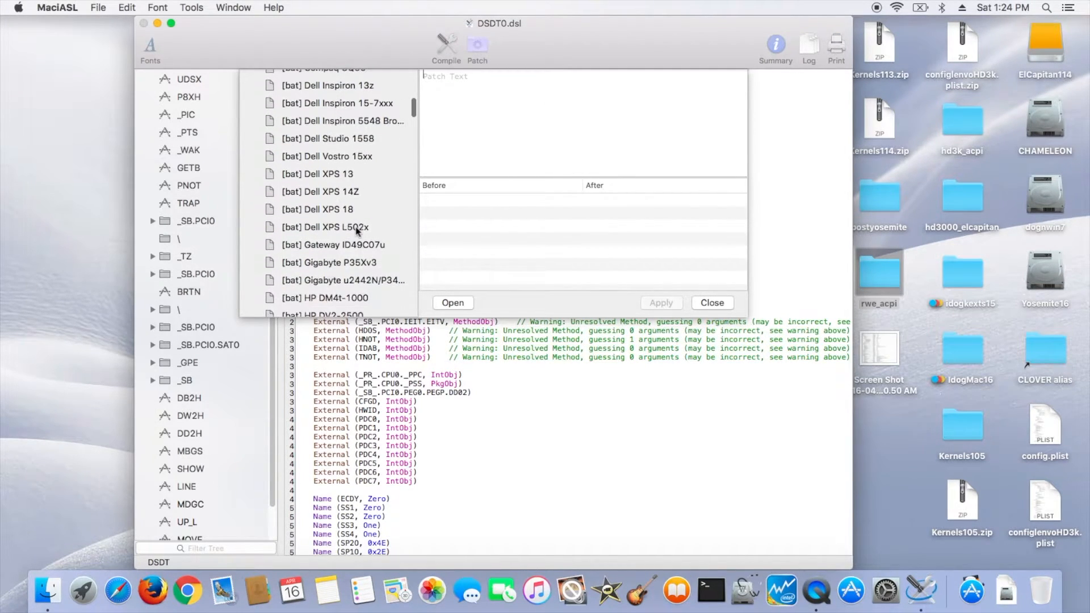
pyautogui.scroll(-7, 357, 230)
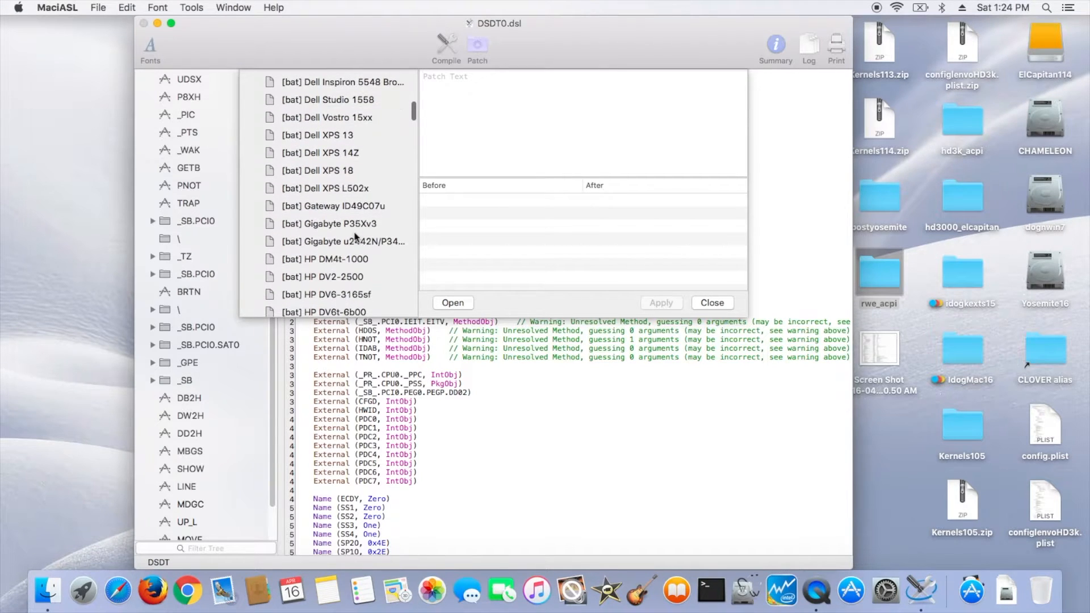
pyautogui.scroll(6, 356, 237)
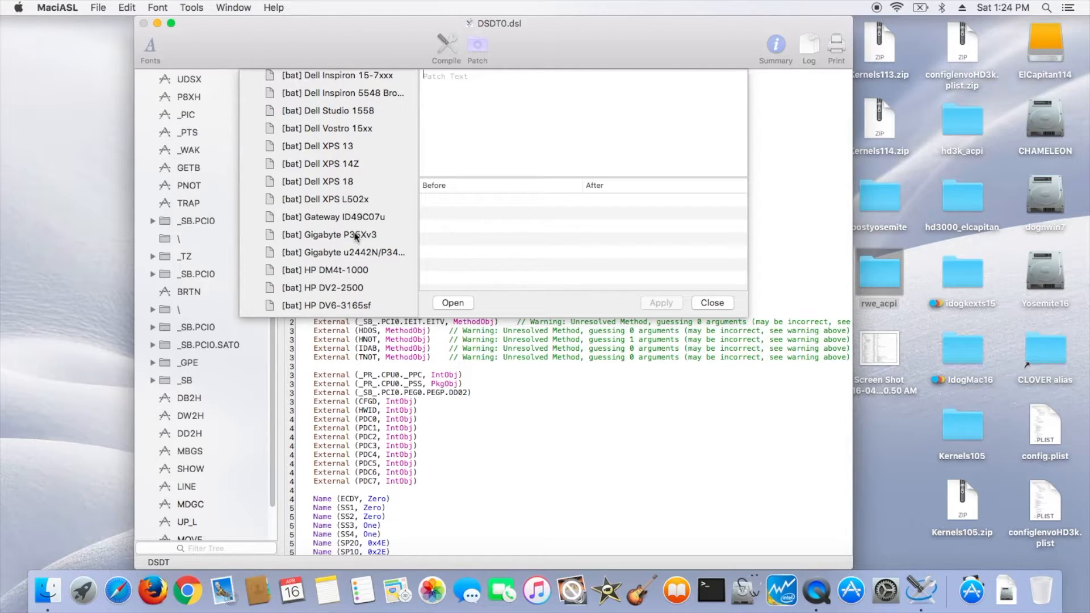
pyautogui.scroll(-3, 355, 236)
pyautogui.scroll(-5, 356, 236)
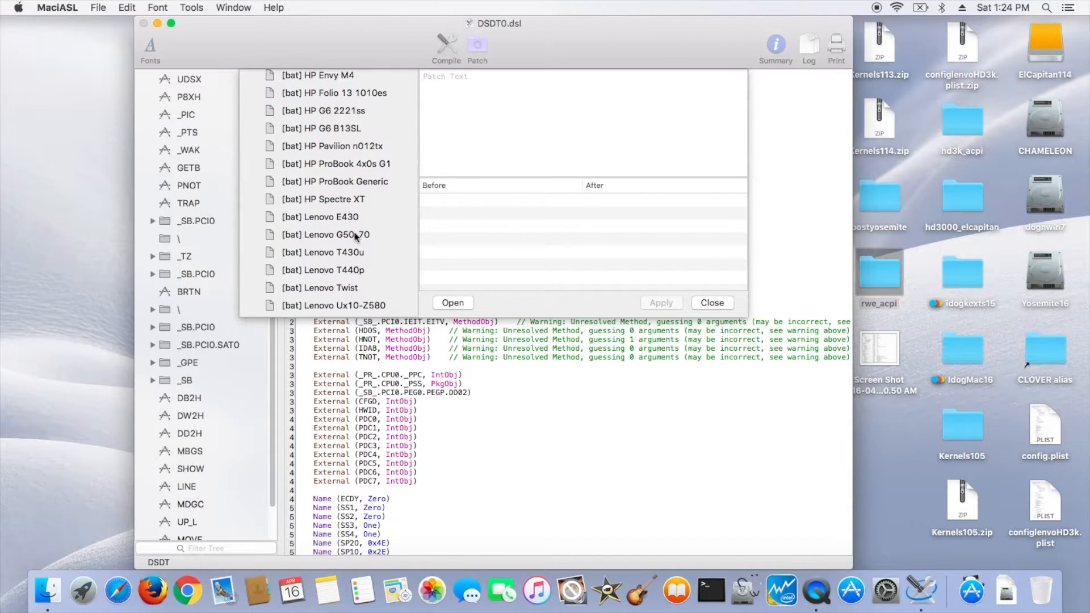
pyautogui.scroll(-1, 355, 236)
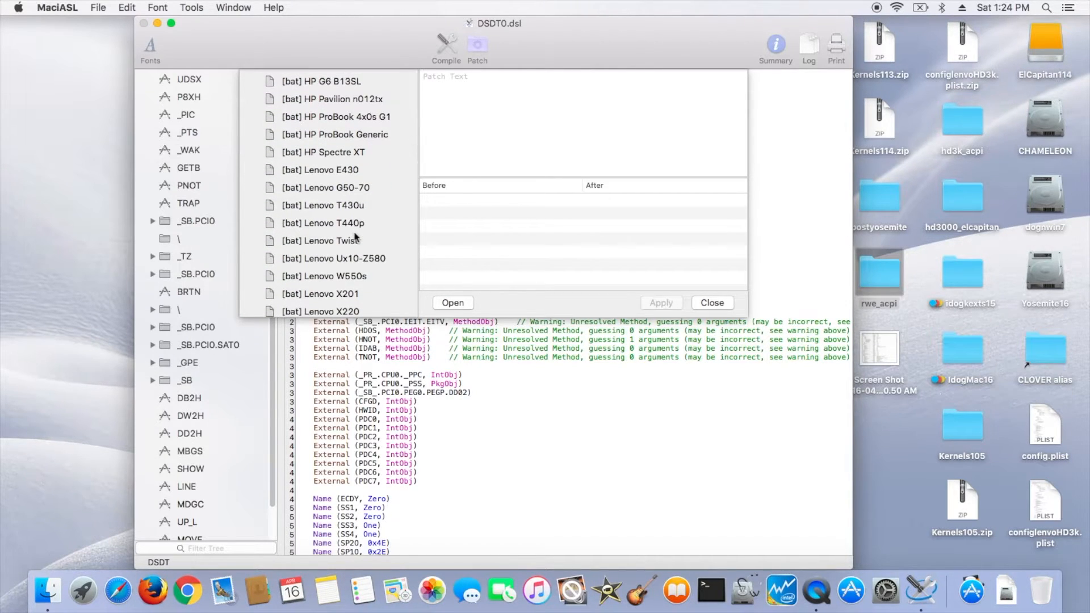
pyautogui.scroll(-1, 355, 236)
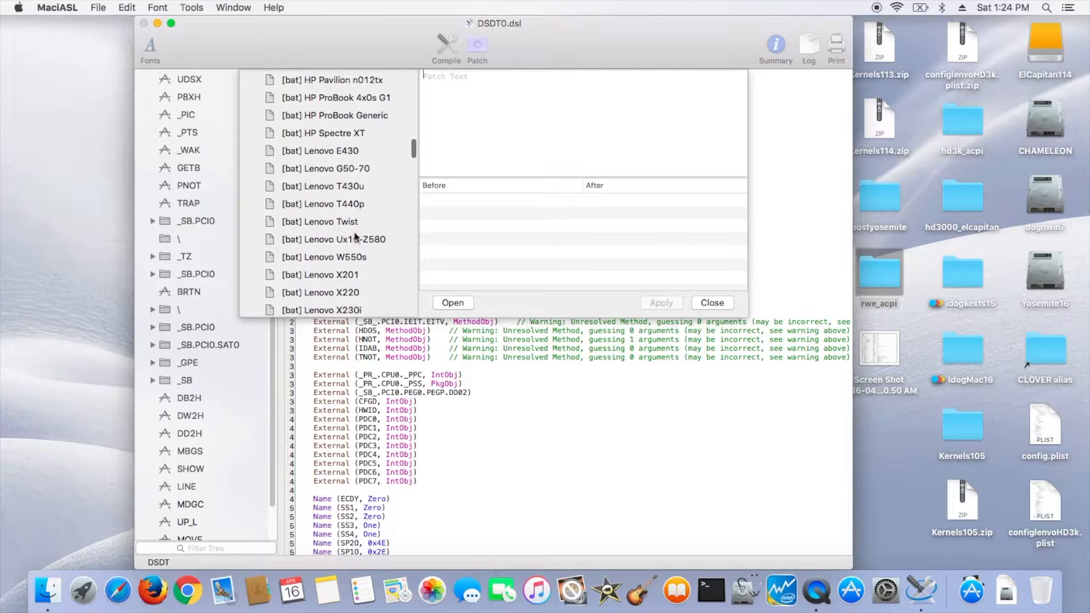
pyautogui.scroll(-2, 356, 236)
pyautogui.scroll(-3, 356, 236)
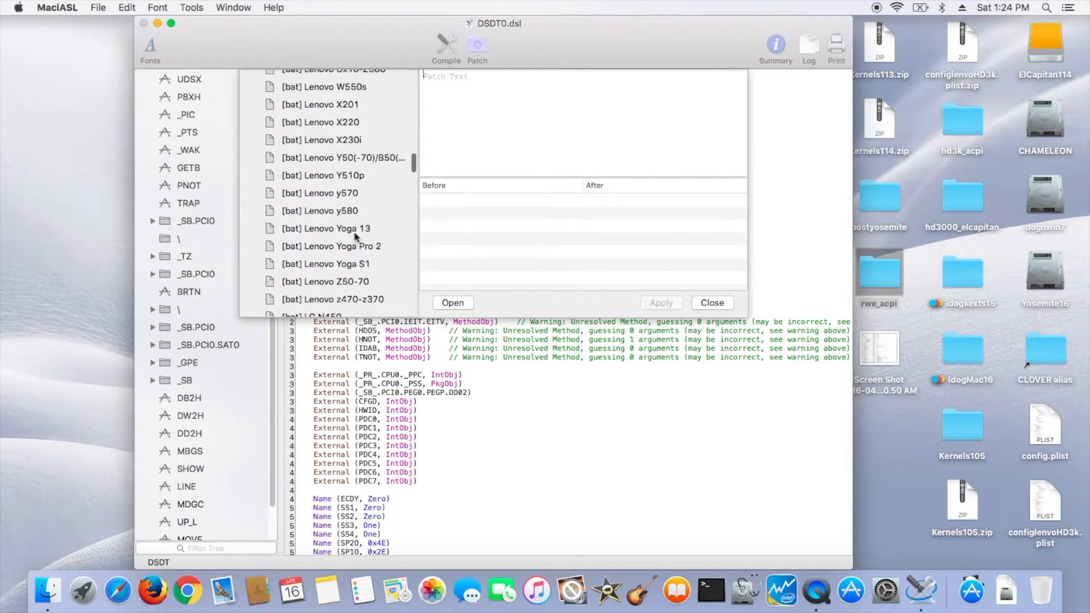
pyautogui.scroll(1, 318, 255)
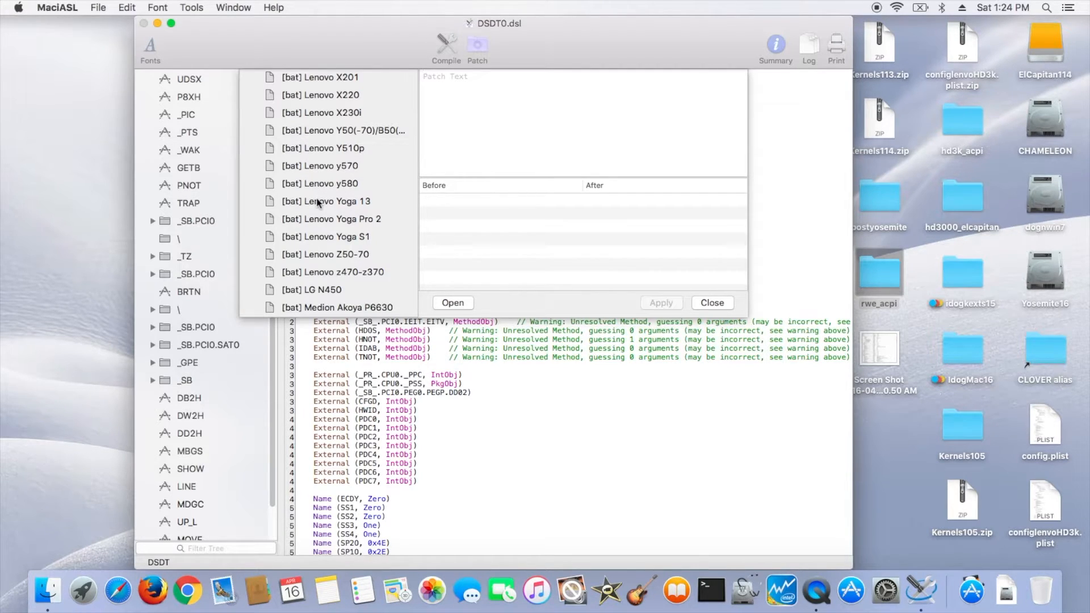
pyautogui.click(326, 169)
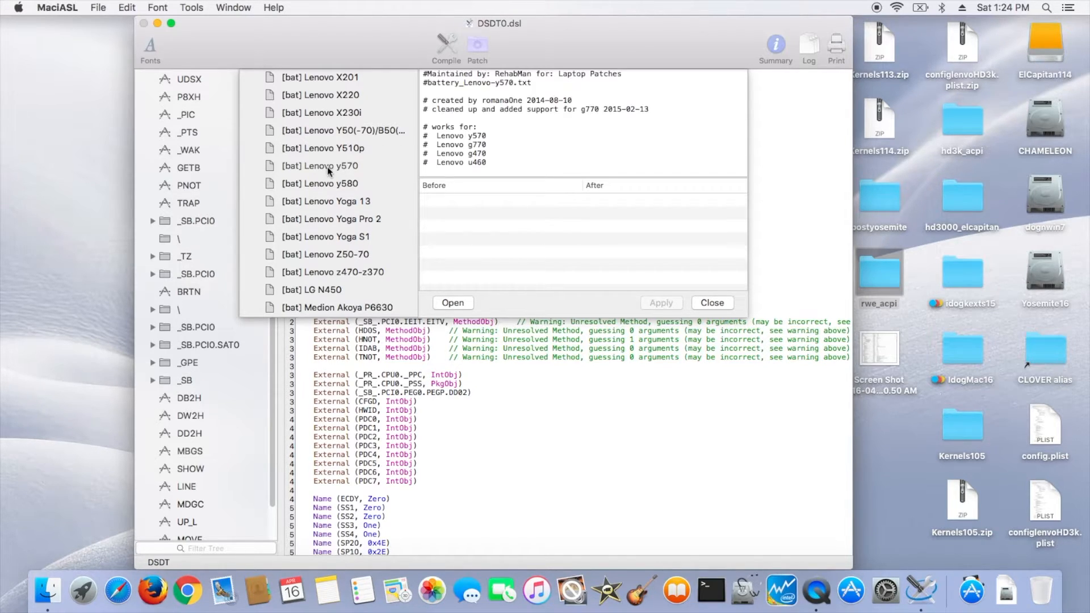
pyautogui.moveTo(468, 143); pyautogui.dragTo(489, 143)
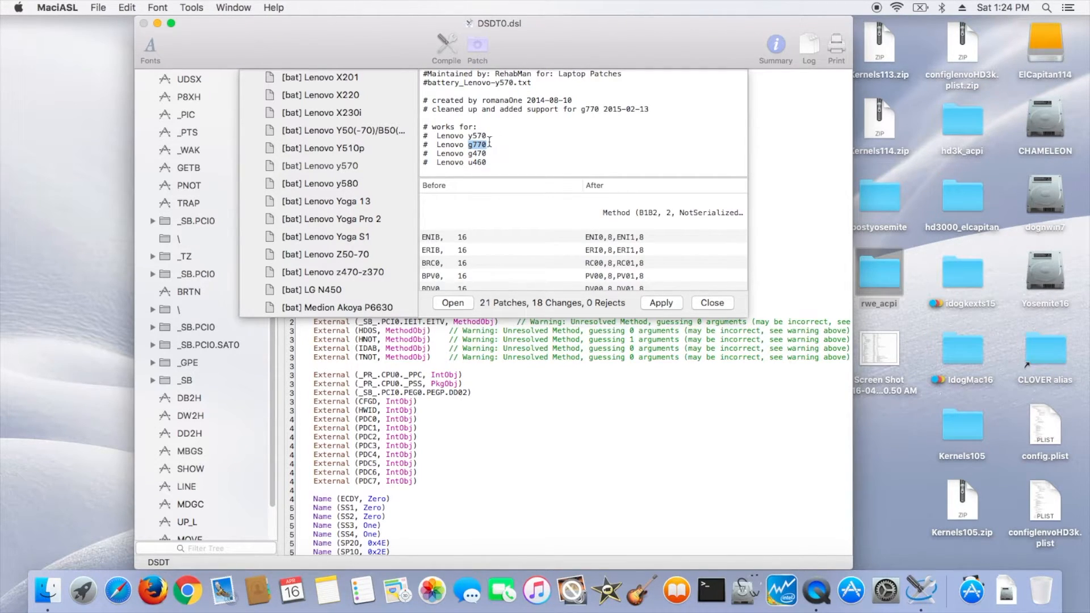
pyautogui.click(543, 221)
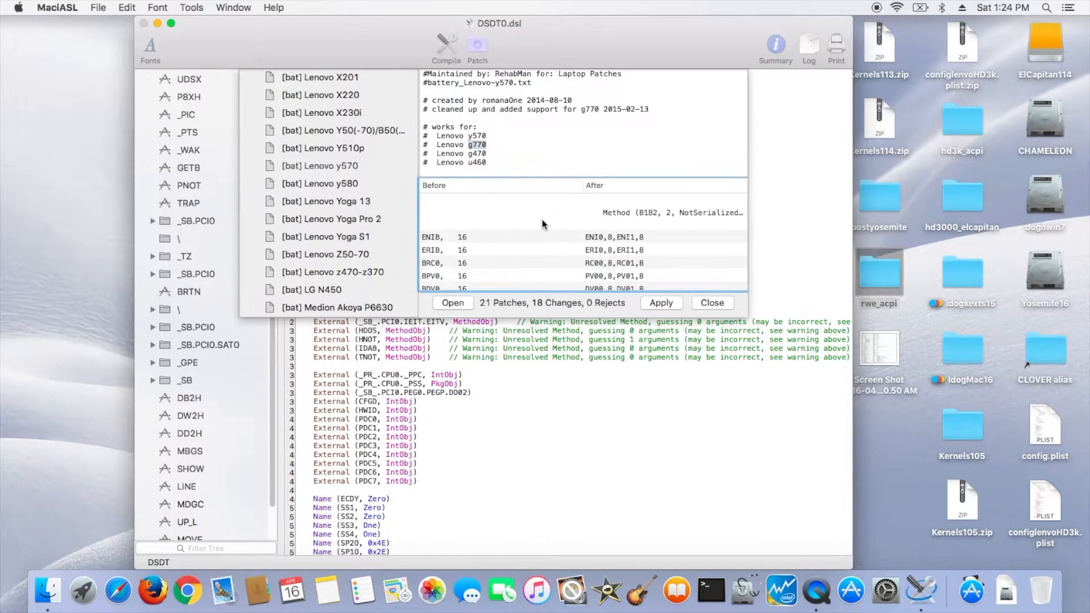
pyautogui.click(661, 303)
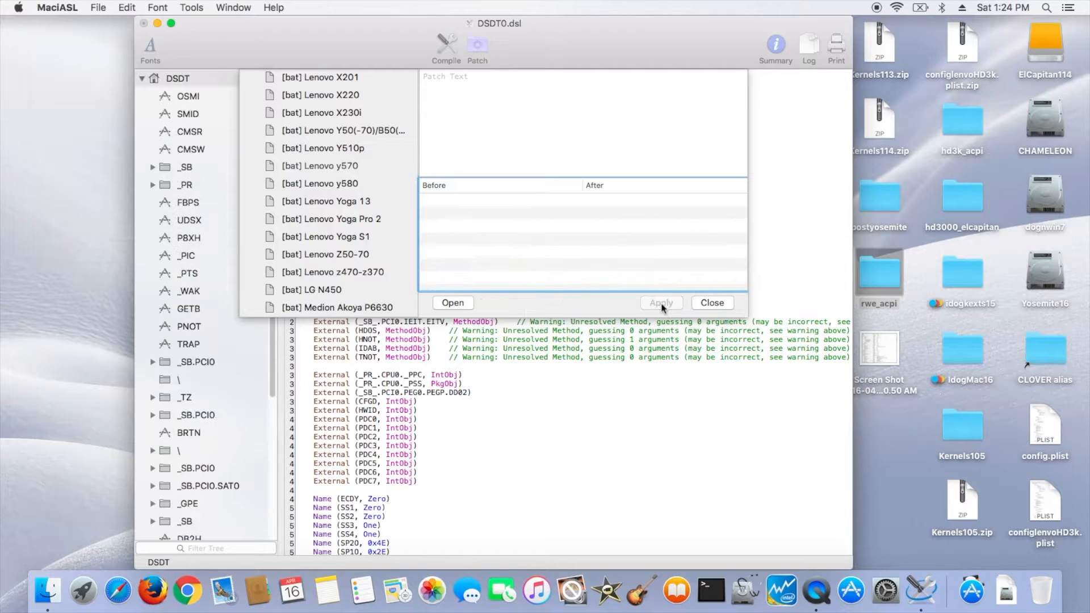
pyautogui.click(713, 303)
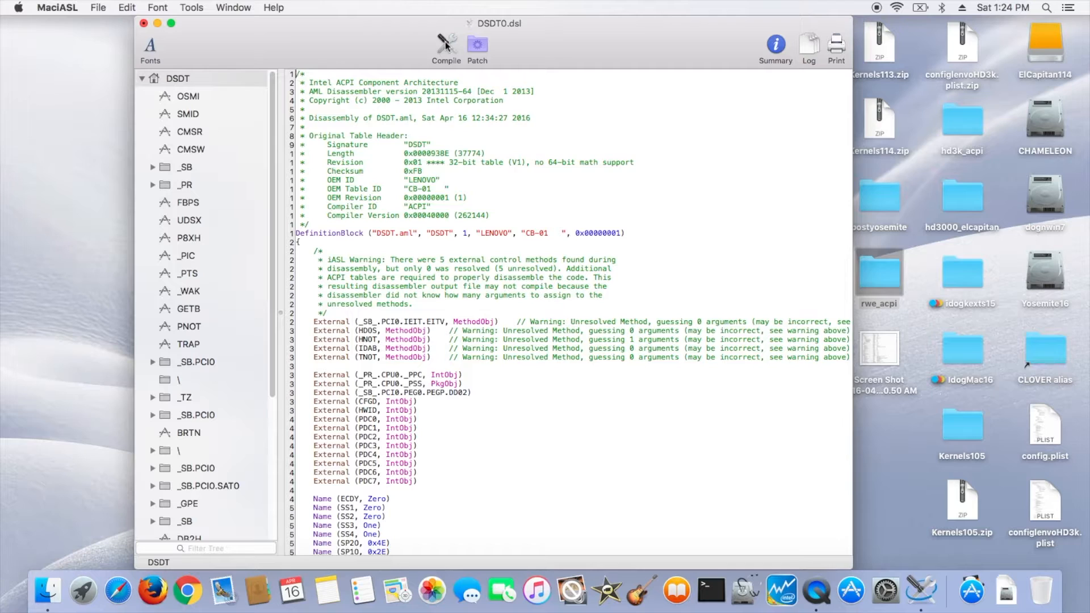
# - Compile the battery-patched DSDT, dismiss the compiler summary, and save the file
pyautogui.click(447, 46)
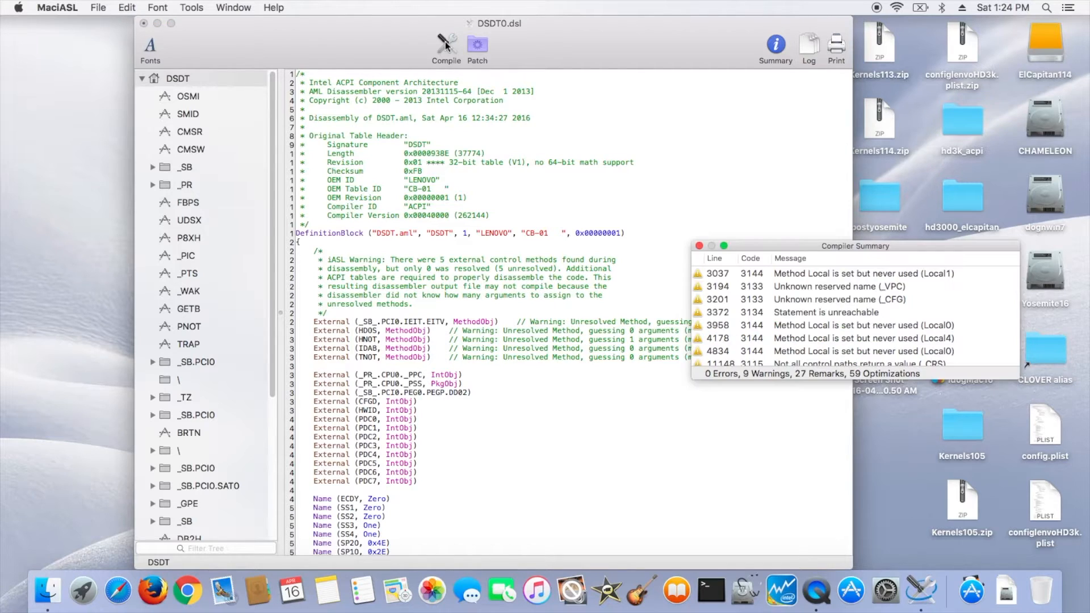
pyautogui.click(699, 247)
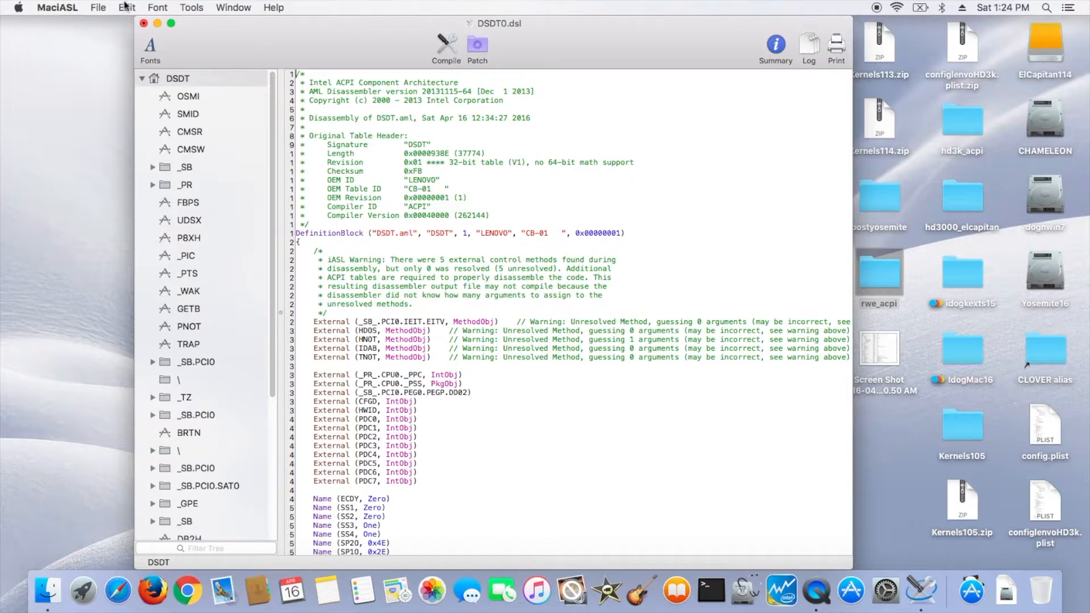
pyautogui.click(100, 8)
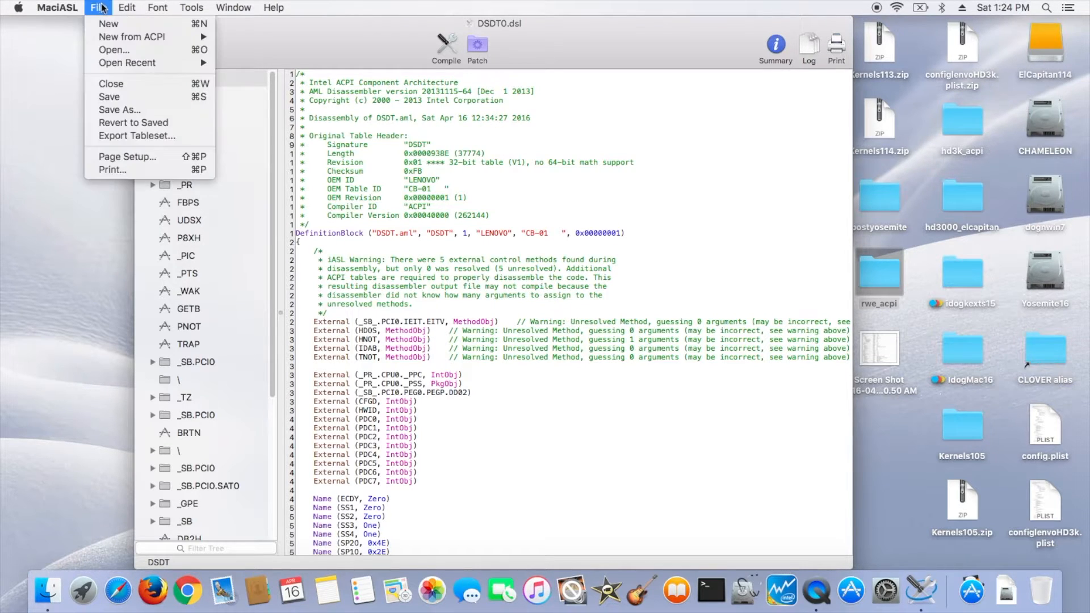
pyautogui.click(115, 95)
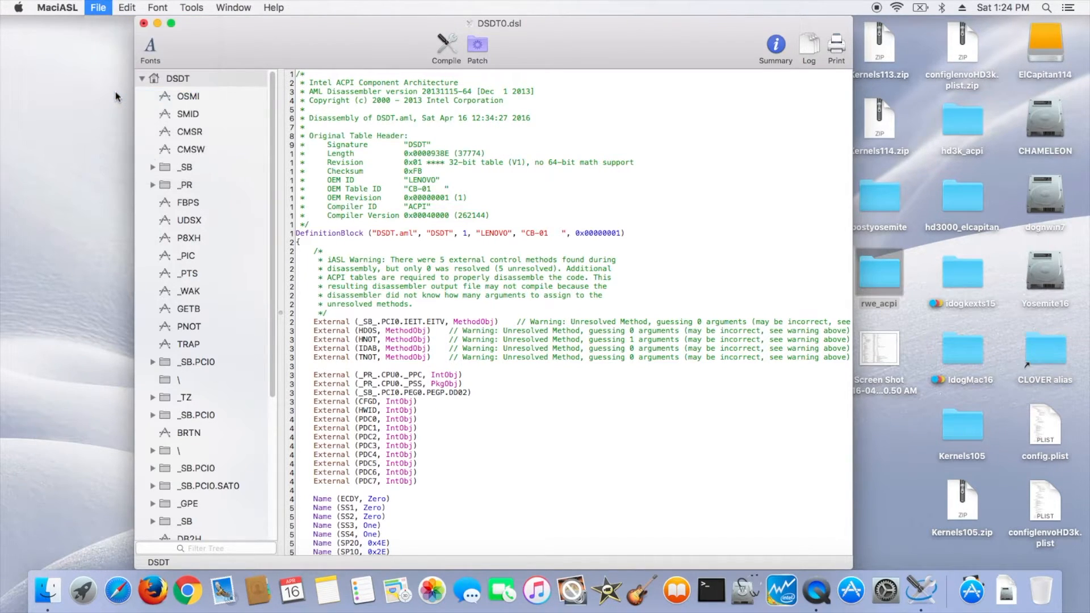
# - Save the patched DSDT under the name DSDT0_y5701 in the rwe_acpi folder
pyautogui.click(97, 7)
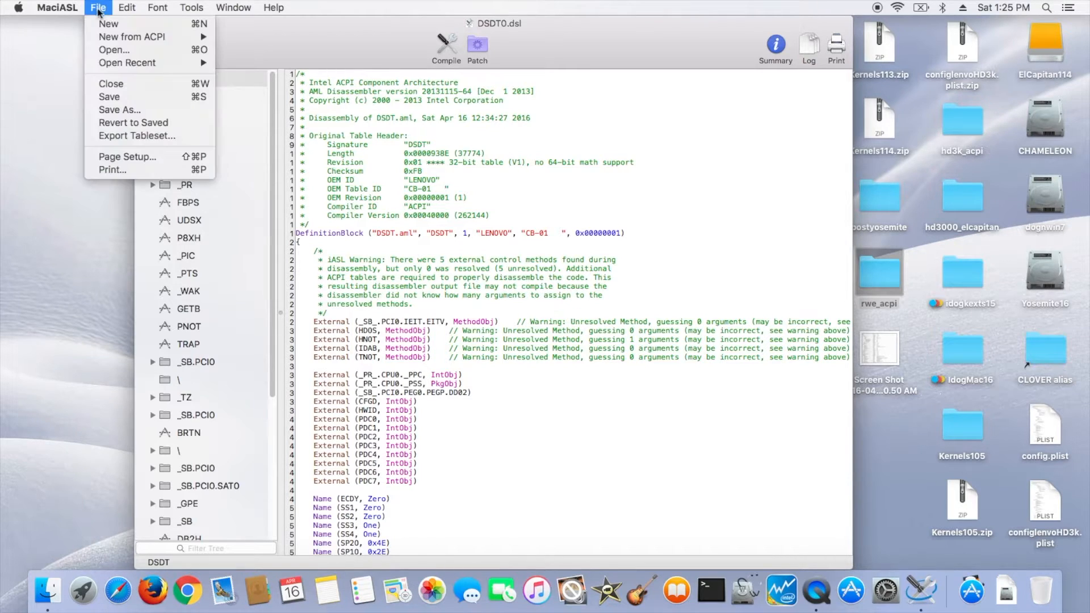
pyautogui.click(112, 112)
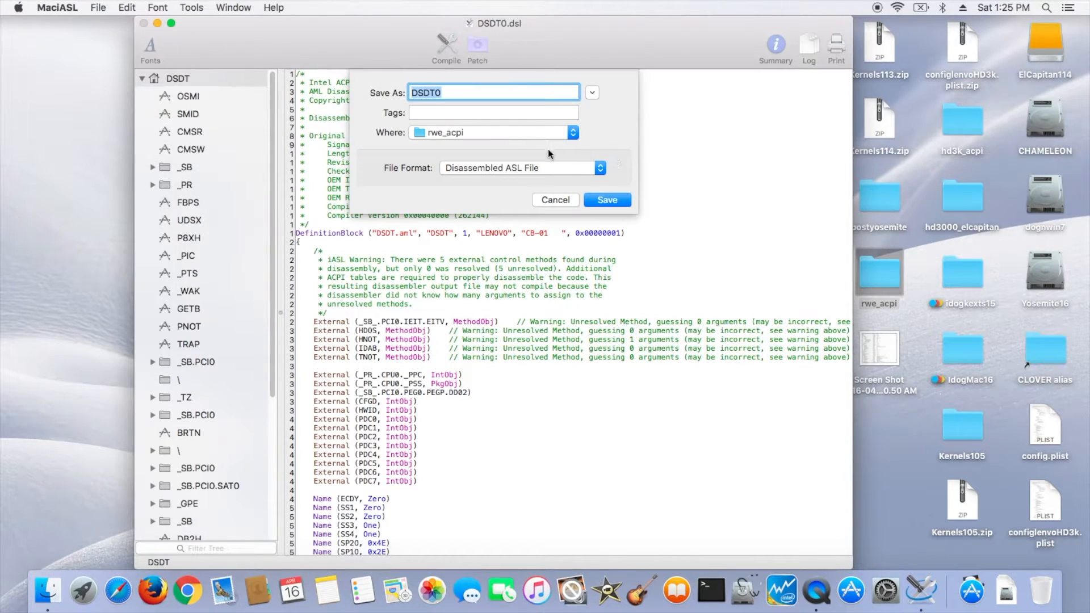
pyautogui.click(511, 90)
pyautogui.write('_ba')
pyautogui.press('BackSpace')
pyautogui.write('y5701')
pyautogui.click(612, 199)
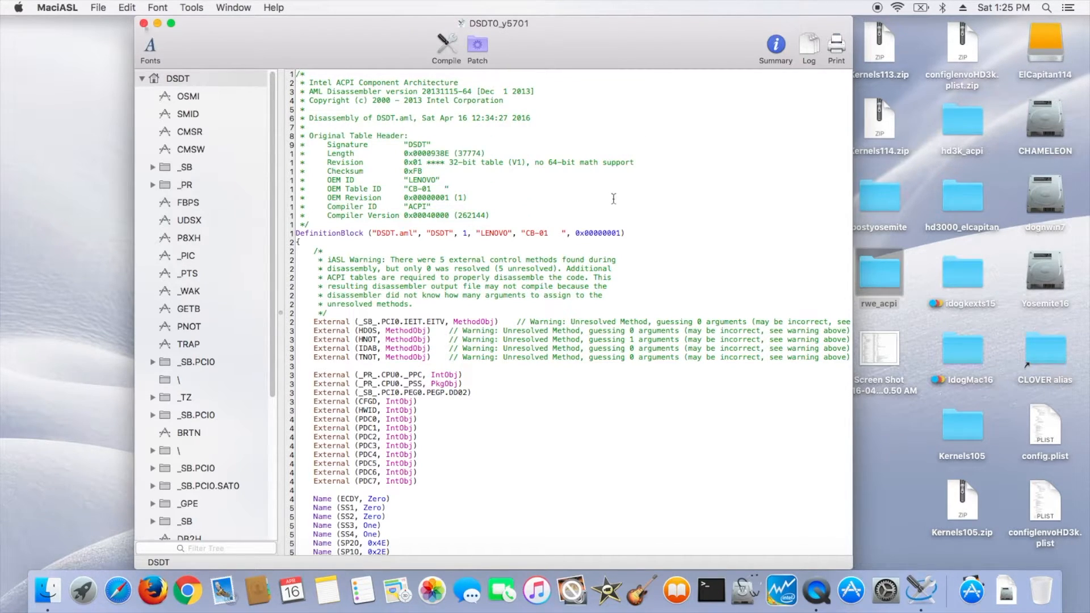
# - Close the DSDT0_y5701 document and reopen DSDT0.dsl from the rwe_acpi folder
pyautogui.click(144, 23)
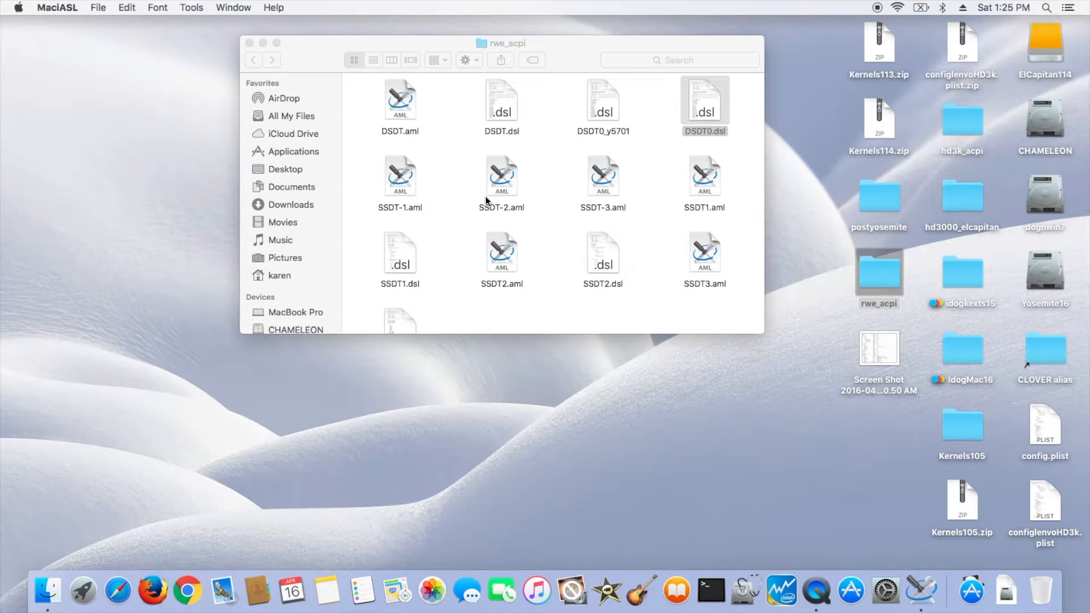
pyautogui.click(711, 134)
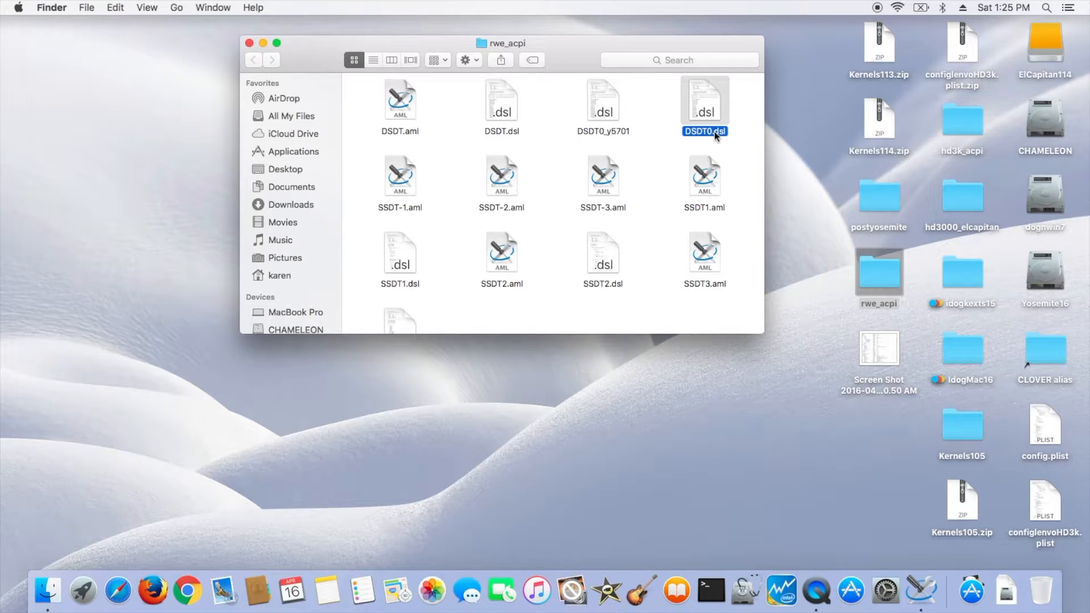
pyautogui.doubleClick(714, 131)
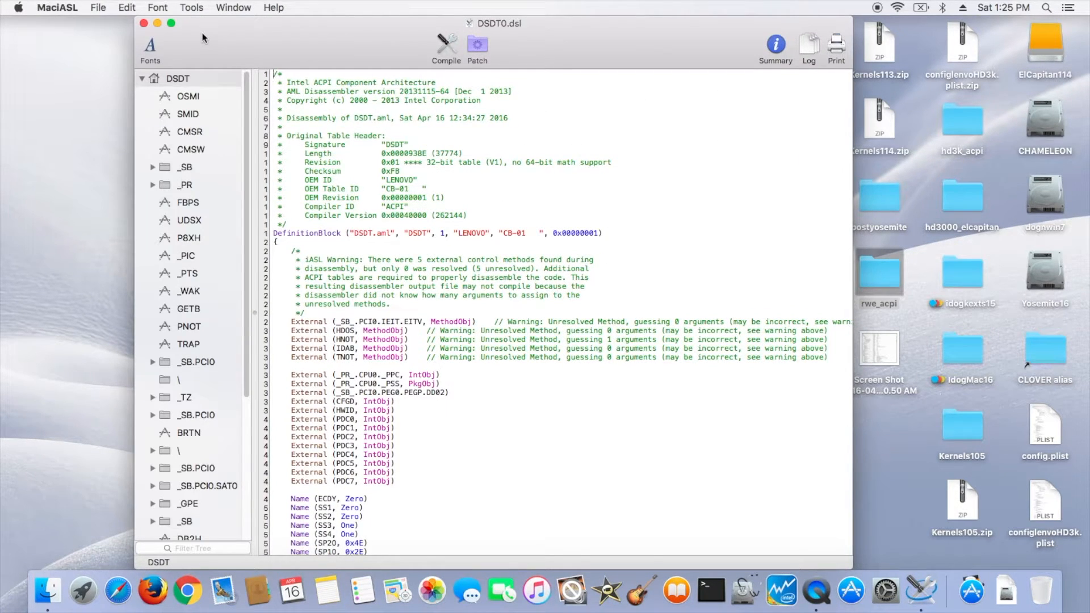
# - Apply the "[igpu] Brightness fix (HD3000/HD4000)" patch to the DSDT and close the patch window
pyautogui.click(477, 45)
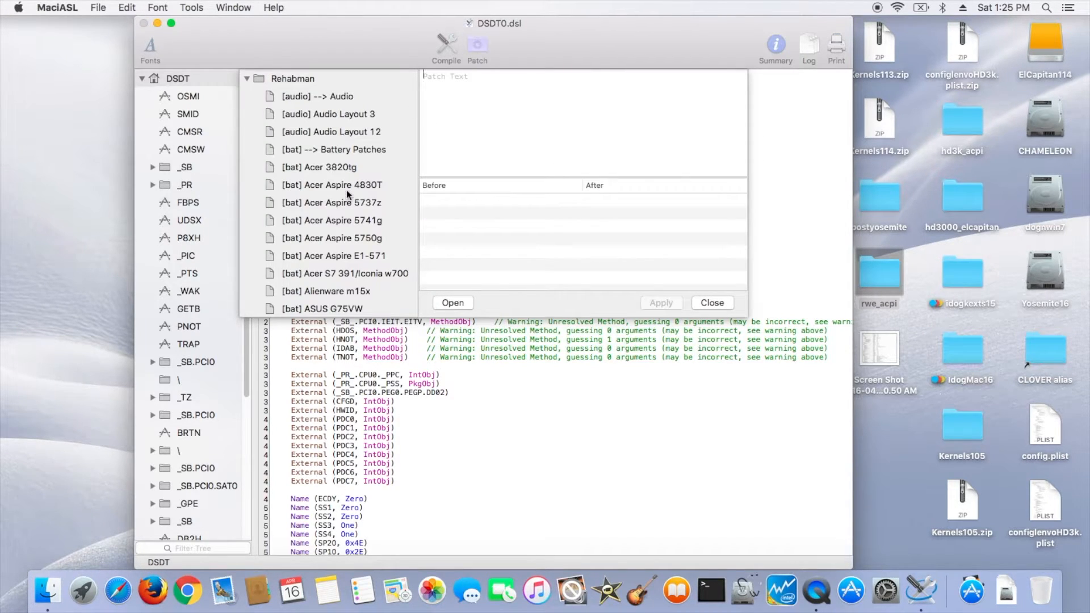
pyautogui.scroll(-10, 348, 194)
pyautogui.scroll(-15, 346, 190)
pyautogui.scroll(-15, 346, 189)
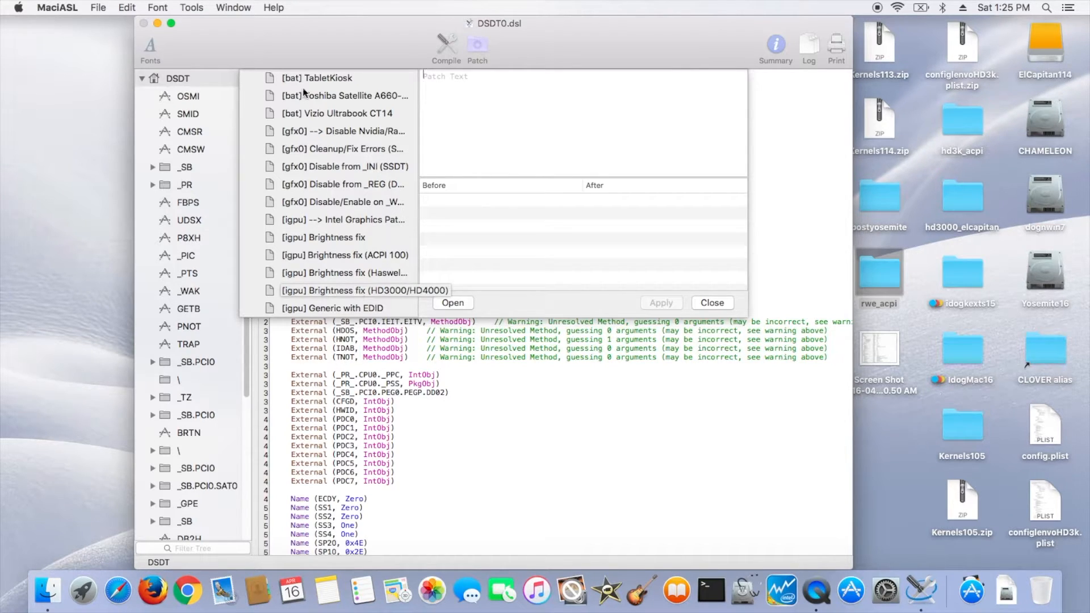
pyautogui.click(342, 291)
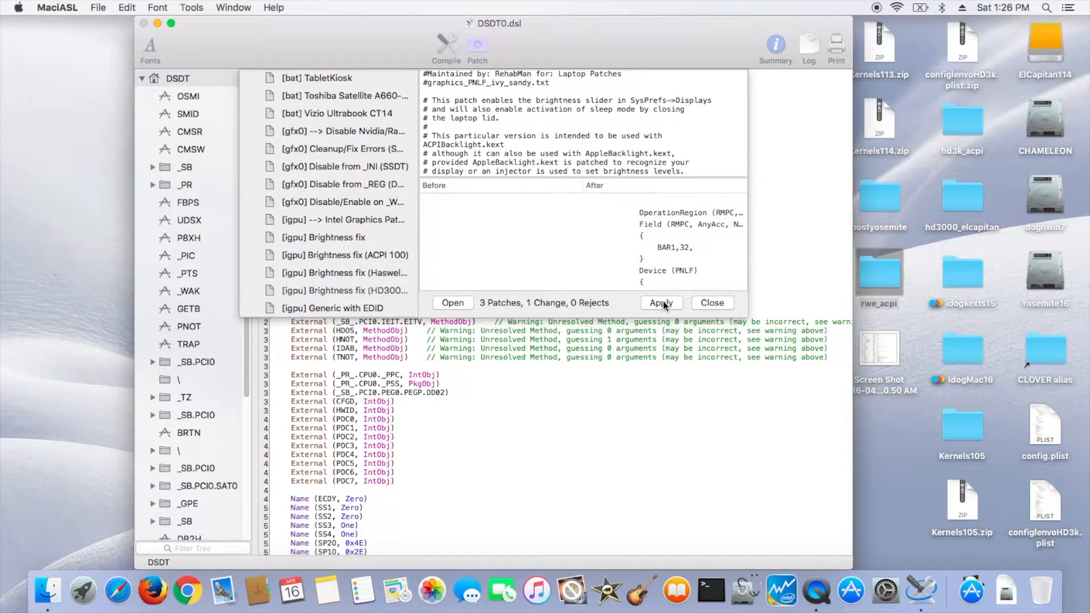
pyautogui.click(662, 302)
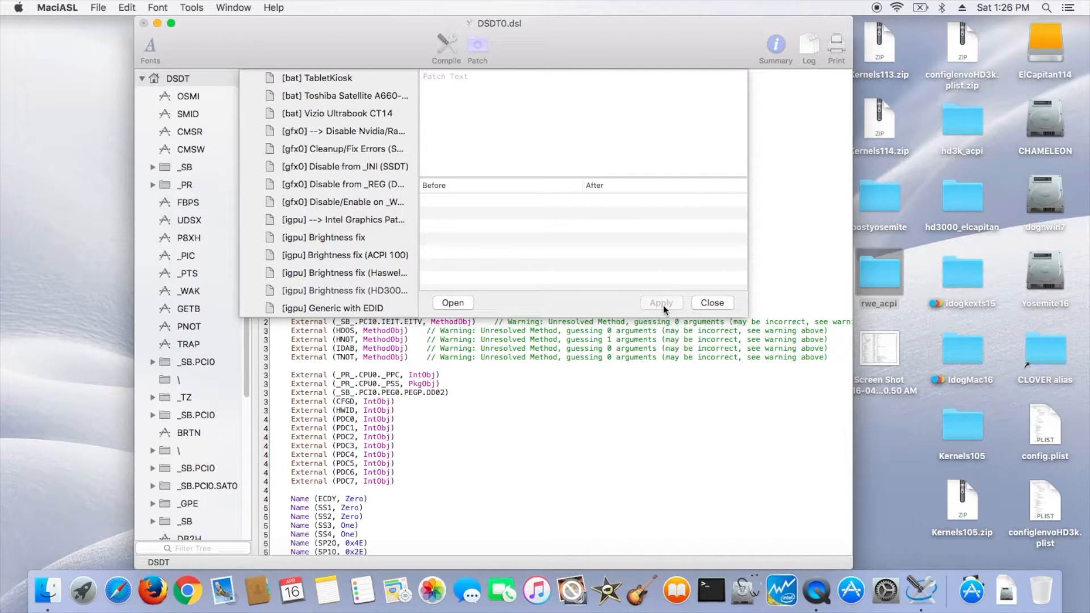
pyautogui.click(711, 302)
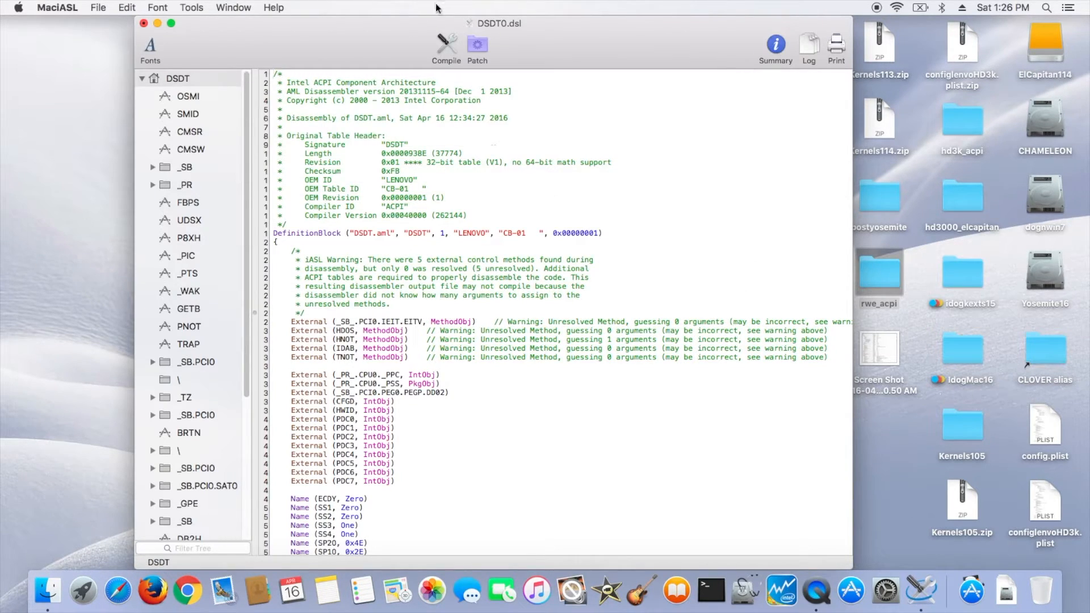
# - Compile the brightness-patched DSDT, dismiss the compiler summary, and save the file
pyautogui.click(444, 42)
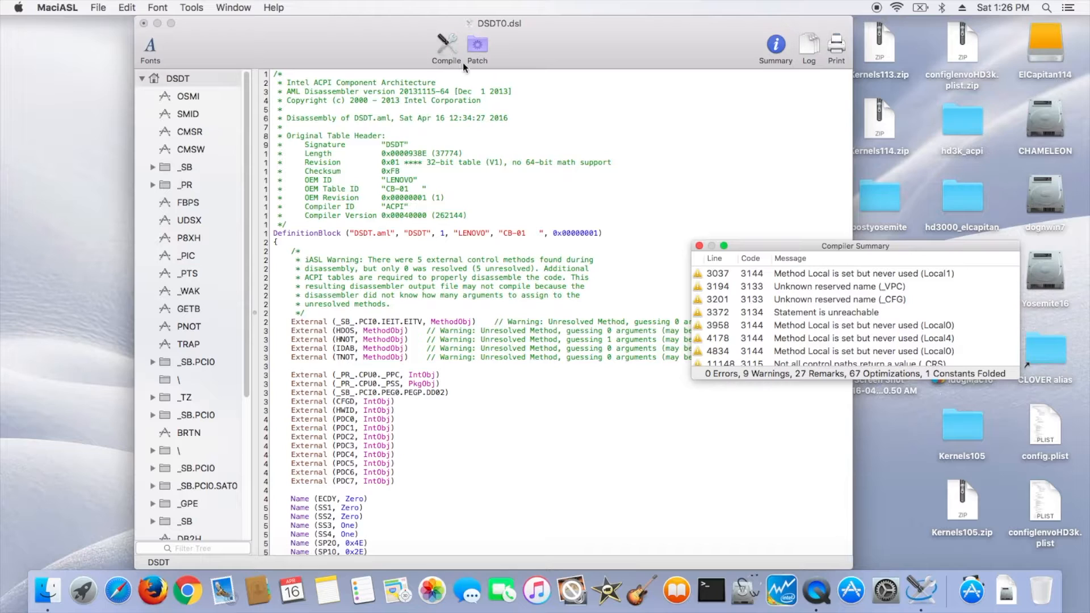
pyautogui.click(699, 246)
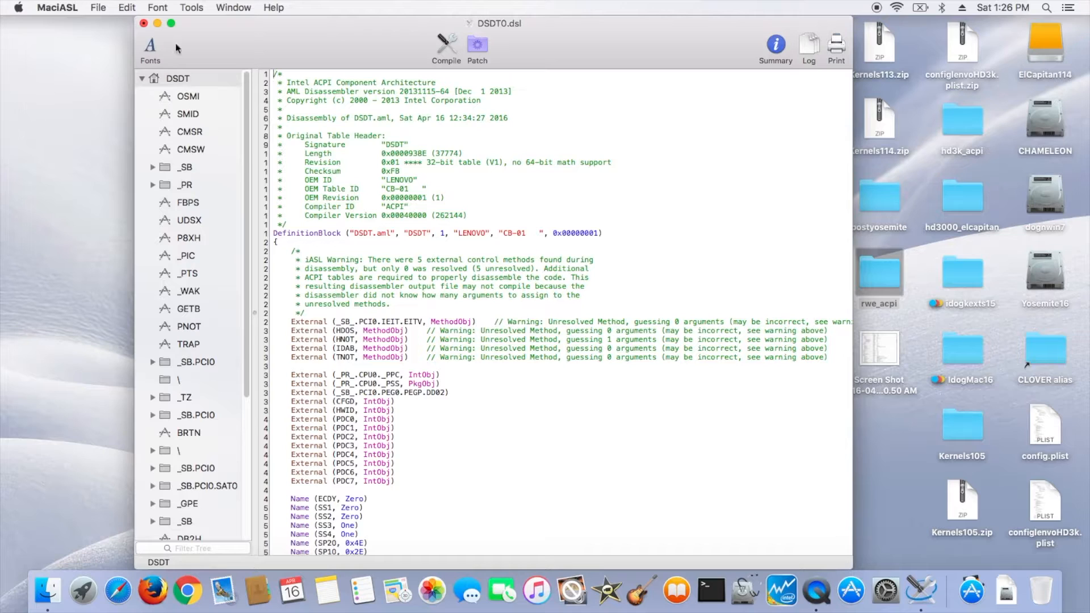
pyautogui.click(445, 39)
pyautogui.click(700, 246)
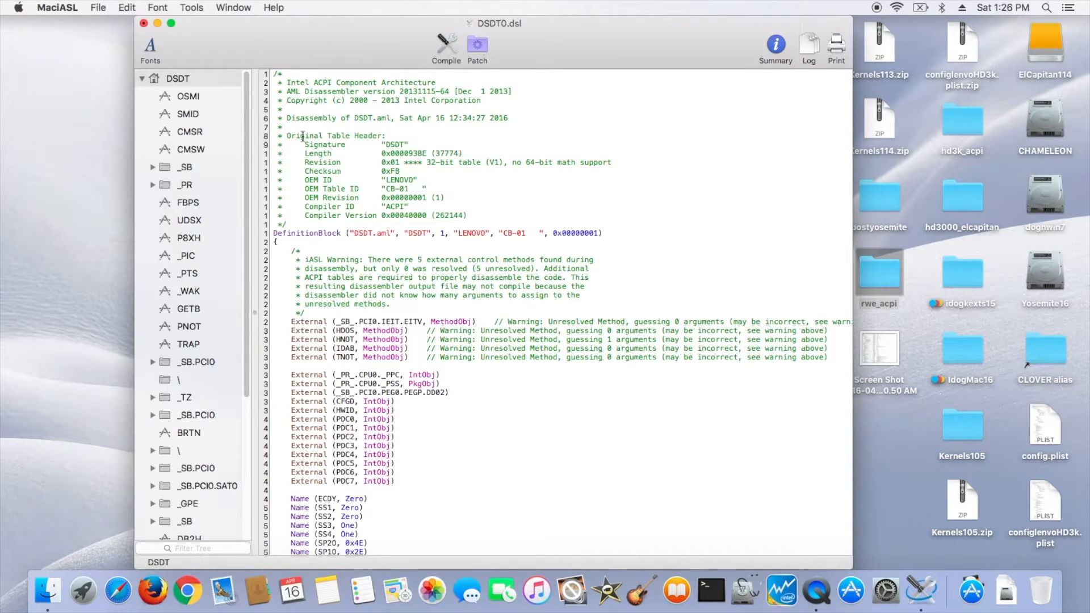
pyautogui.click(98, 8)
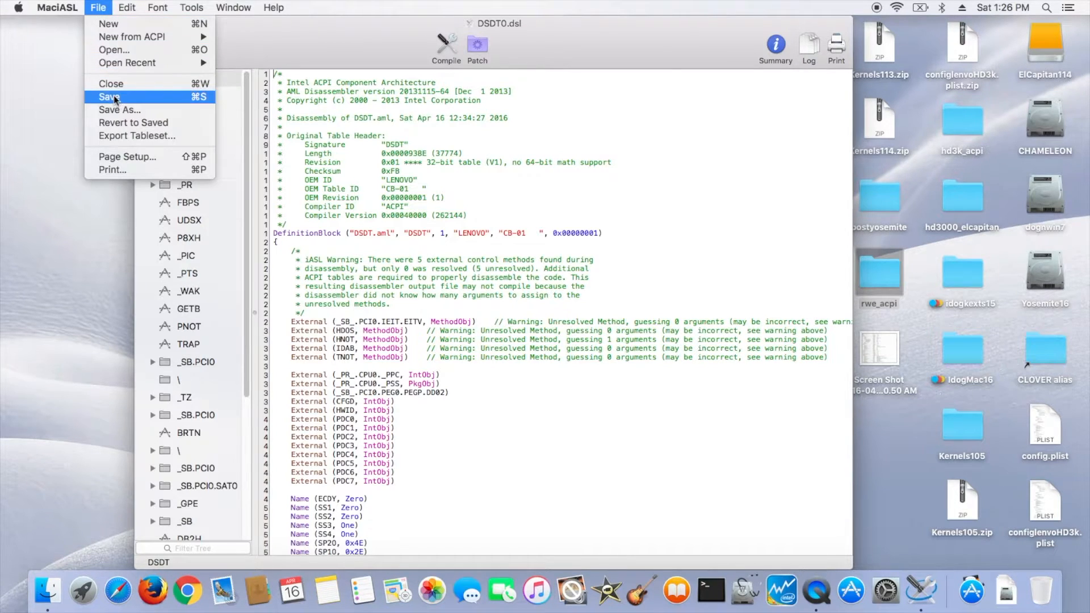
pyautogui.click(114, 99)
# - Save the DSDT as a disassembled ASL file named DSDT0_pnlf2 in the rwe_acpi folder
pyautogui.click(102, 9)
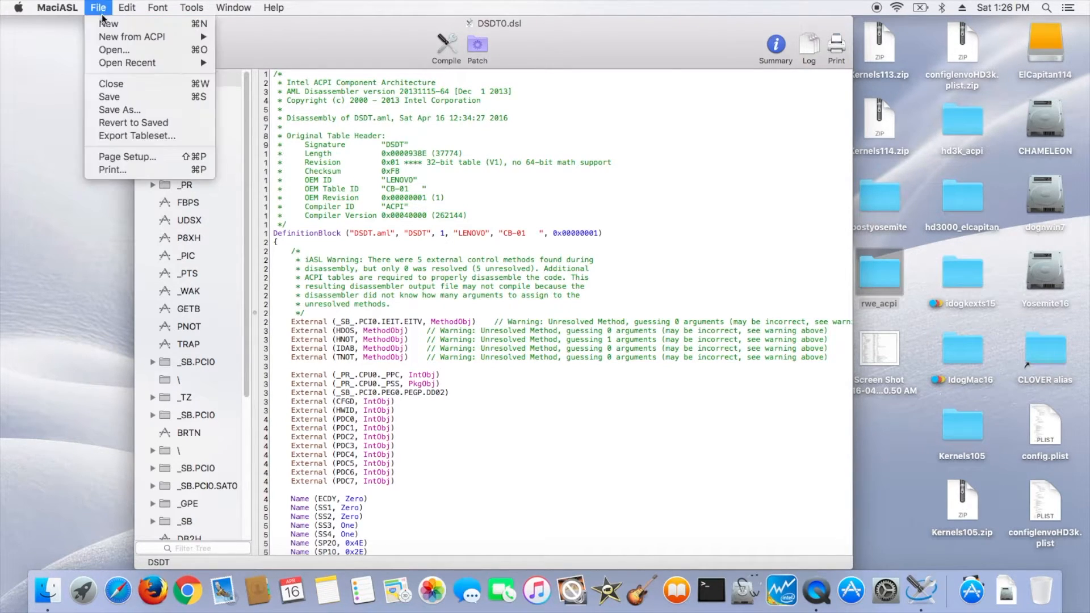
pyautogui.click(126, 107)
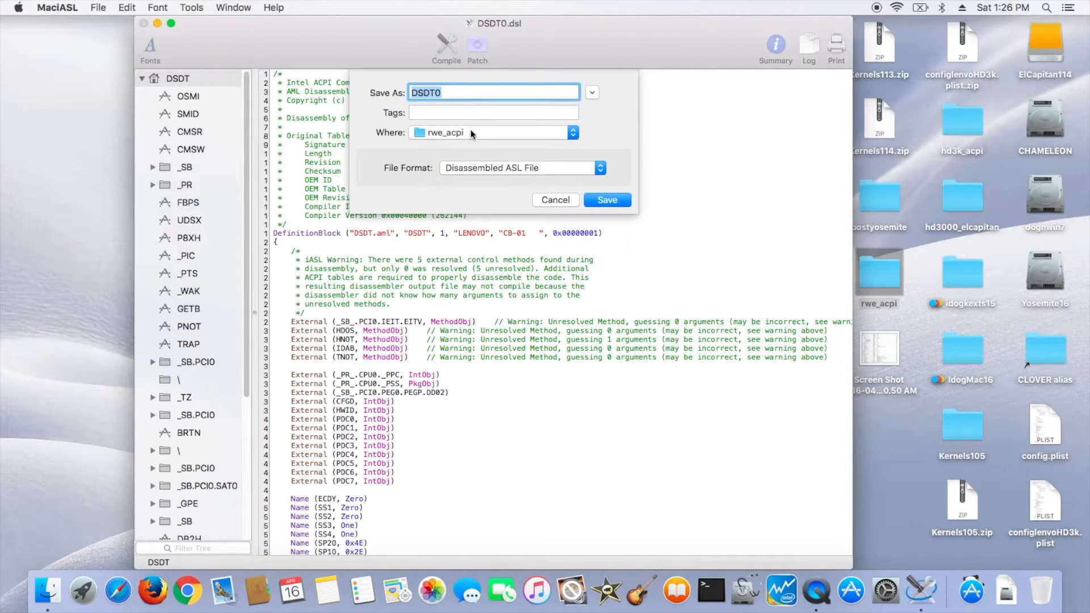
pyautogui.click(479, 93)
pyautogui.write('_pnlf2')
pyautogui.click(624, 201)
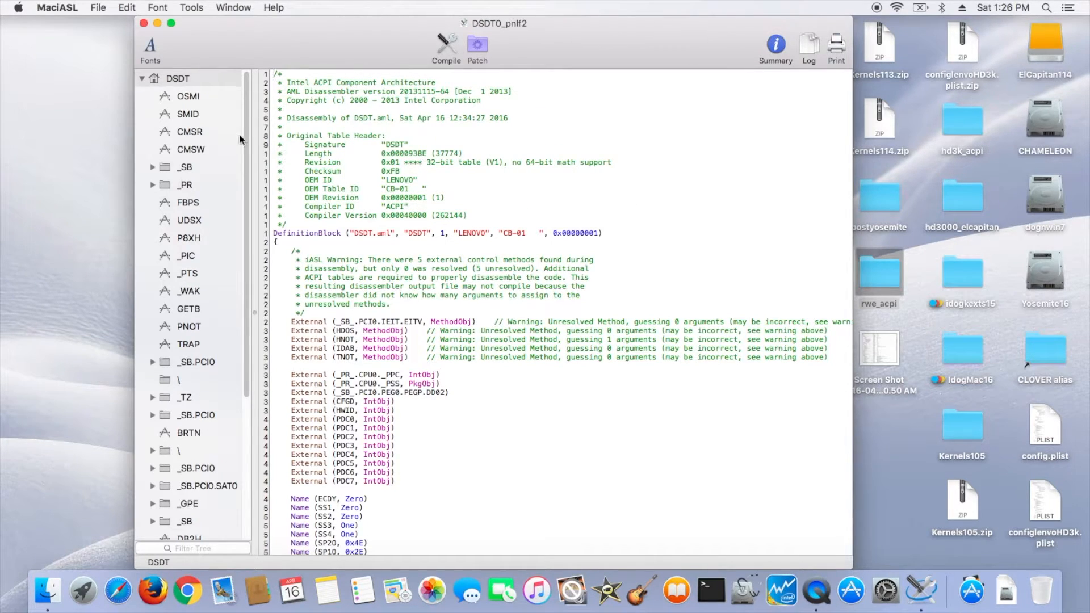
# - Save the DSDT as an ACPI Machine Language Binary named DSDT0_1_2 in the rwe_acpi folder
pyautogui.click(98, 8)
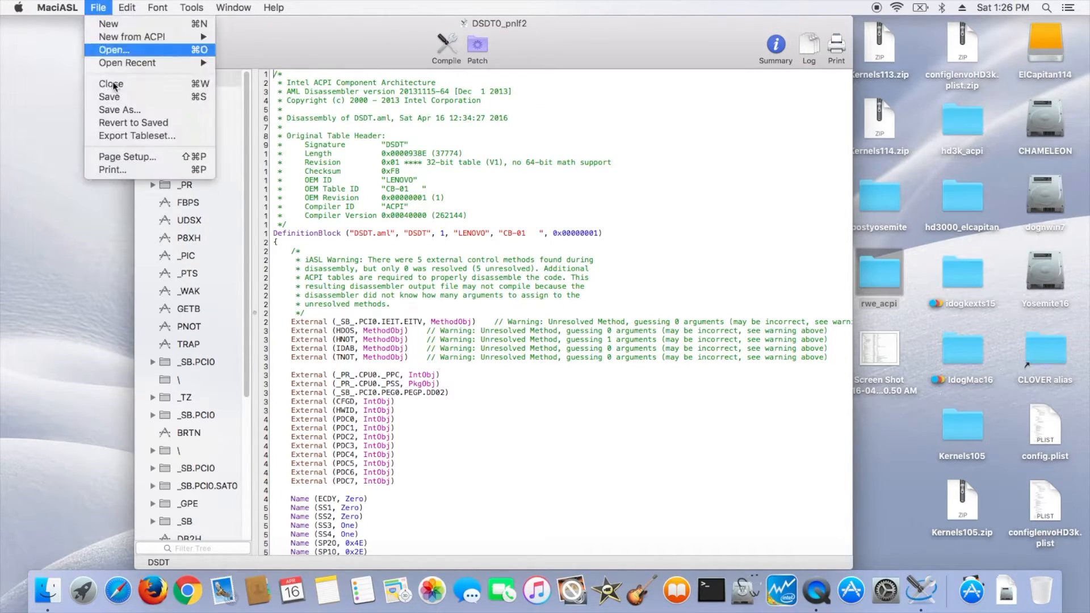
pyautogui.click(137, 111)
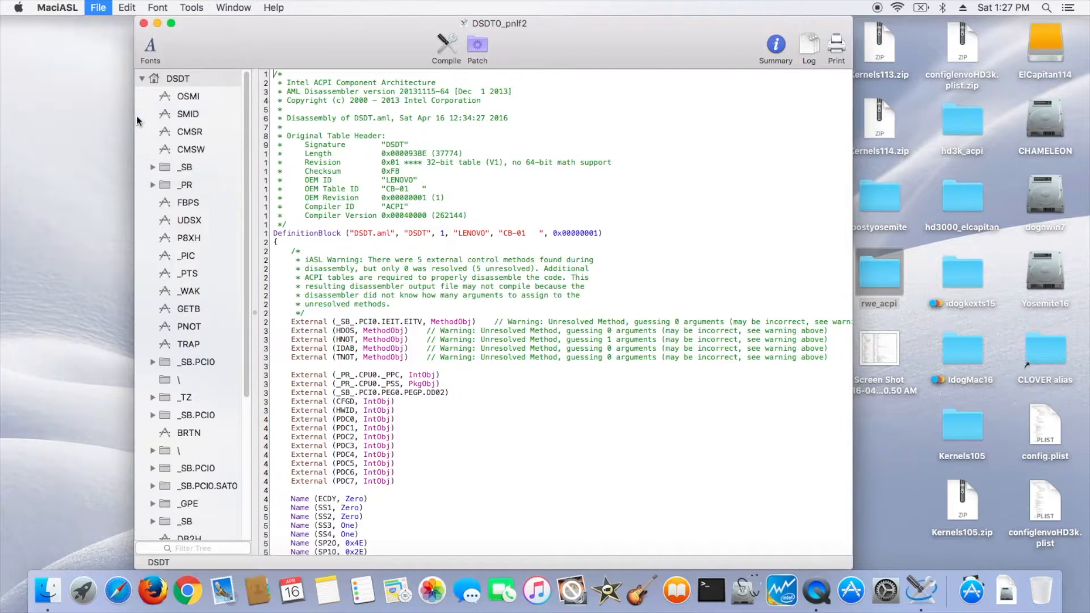
pyautogui.click(554, 167)
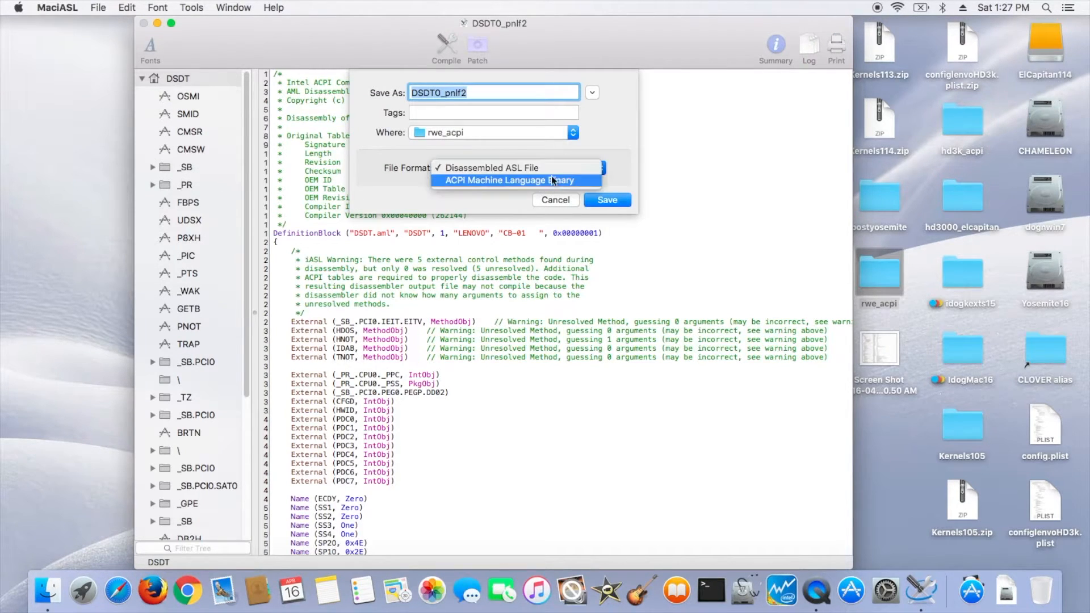
pyautogui.click(550, 181)
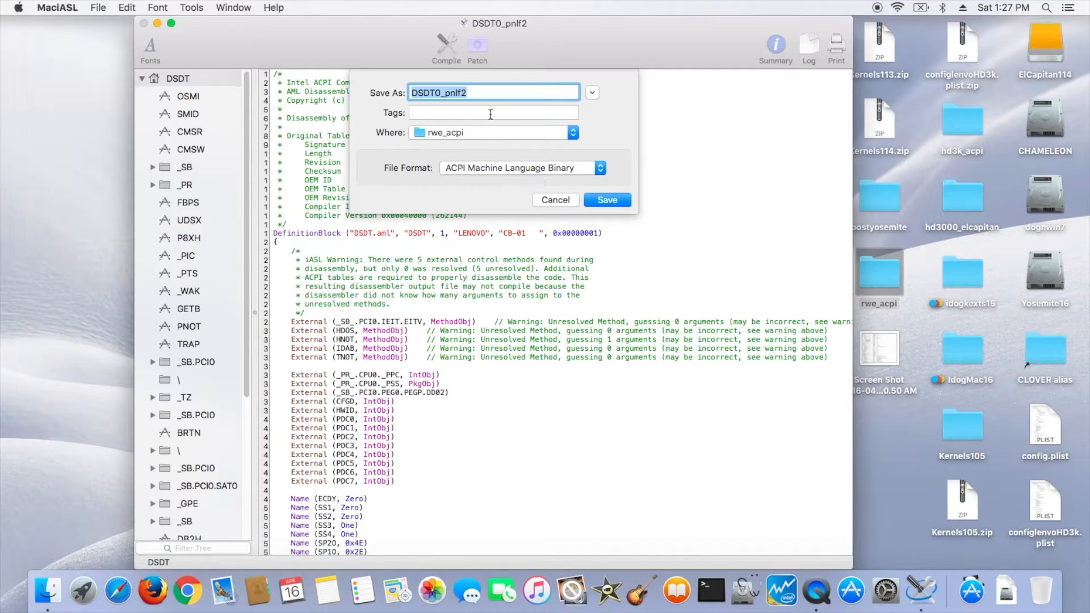
pyautogui.click(488, 94)
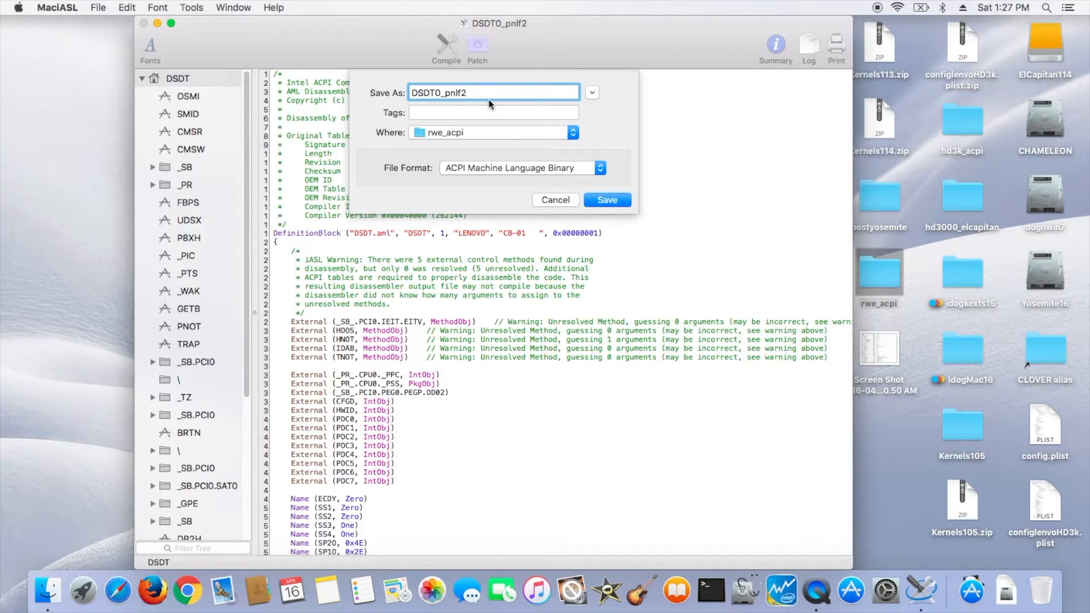
pyautogui.press('BackSpace')
pyautogui.press('BackSpace')
pyautogui.press('BackSpace')
pyautogui.press('BackSpace')
pyautogui.press('BackSpace')
pyautogui.write('1_2')
pyautogui.click(607, 200)
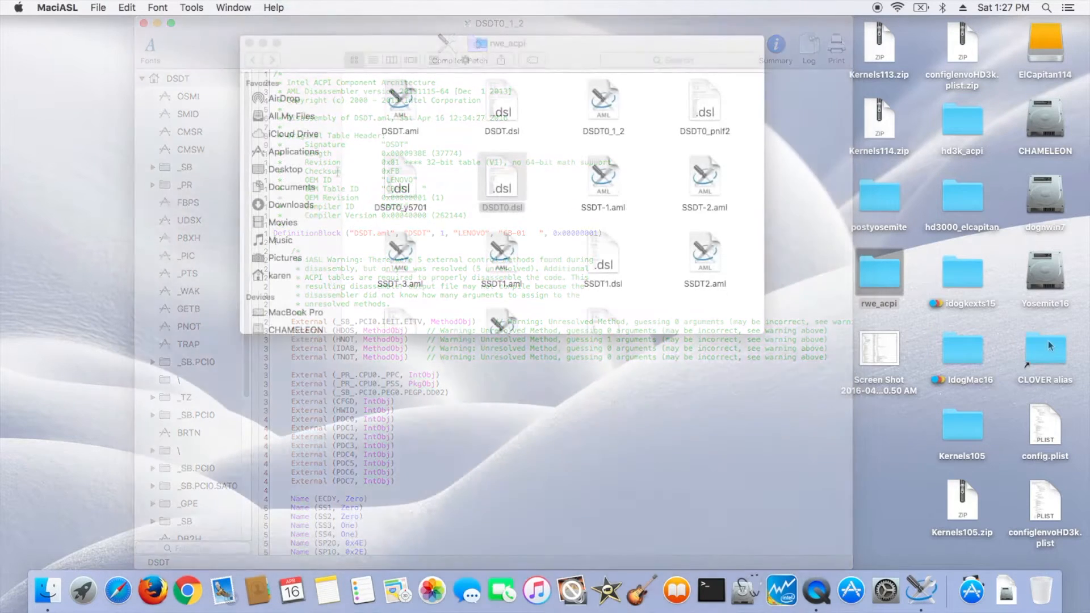
# - Open the CLOVER alias folder and navigate into ACPI, then the patched subfolder
pyautogui.click(1049, 343)
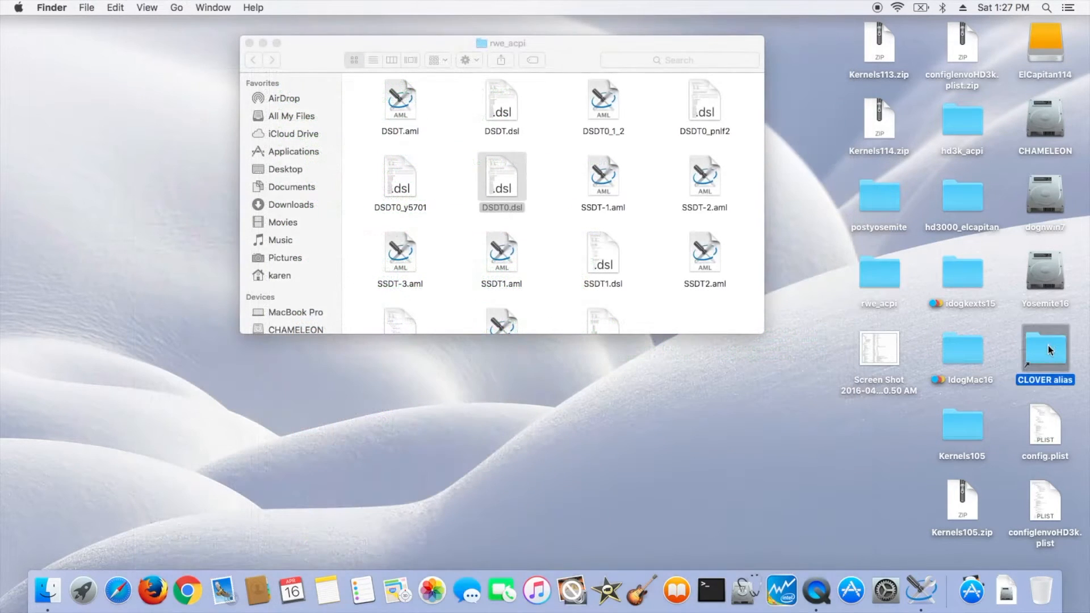
pyautogui.doubleClick(1048, 343)
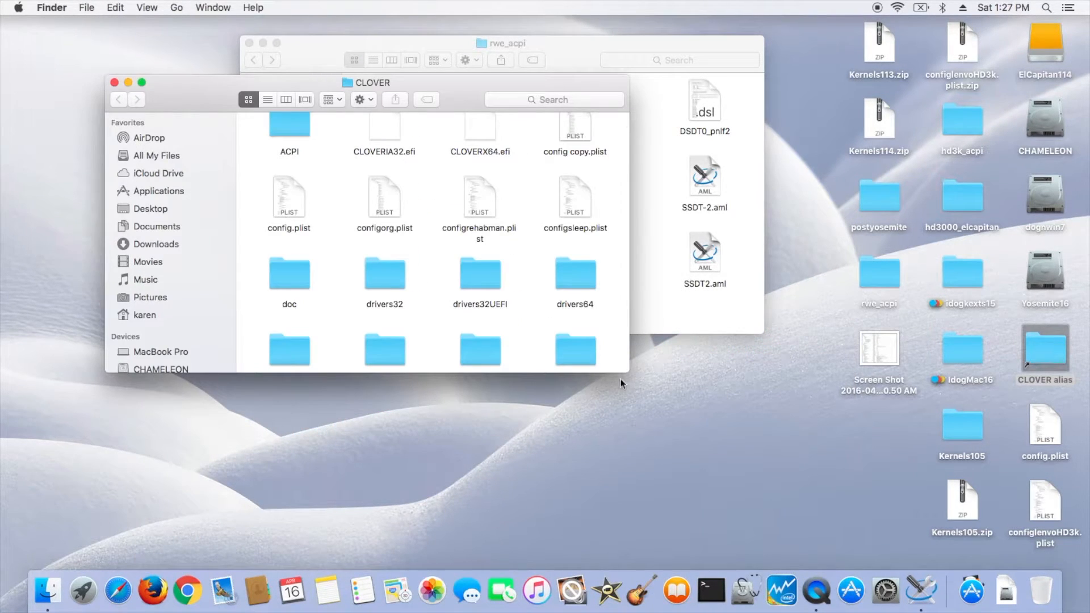
pyautogui.moveTo(197, 101); pyautogui.dragTo(218, 240)
pyautogui.doubleClick(316, 256)
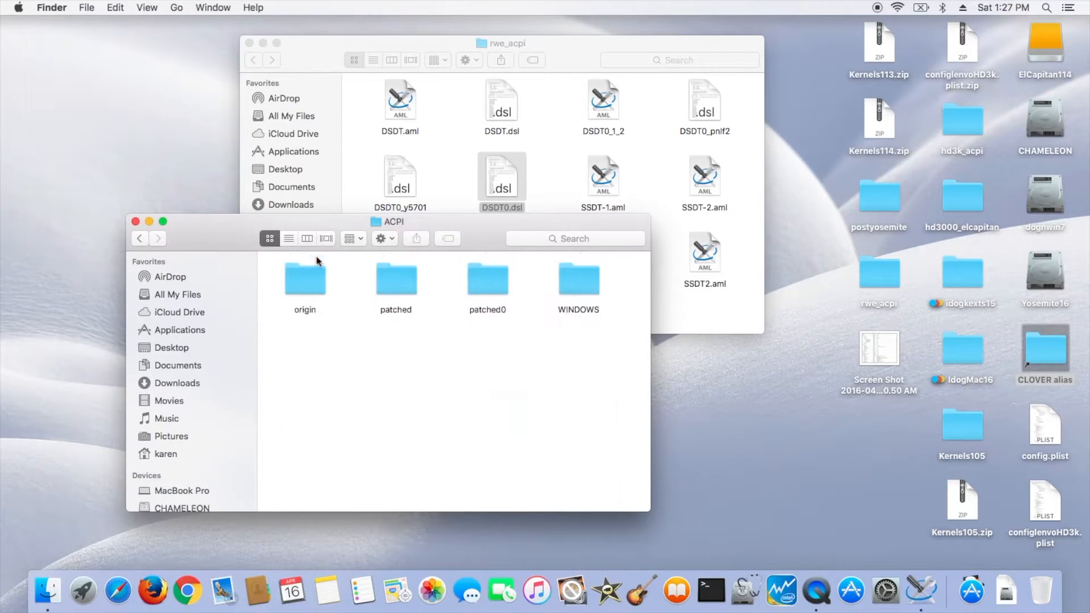
pyautogui.doubleClick(399, 294)
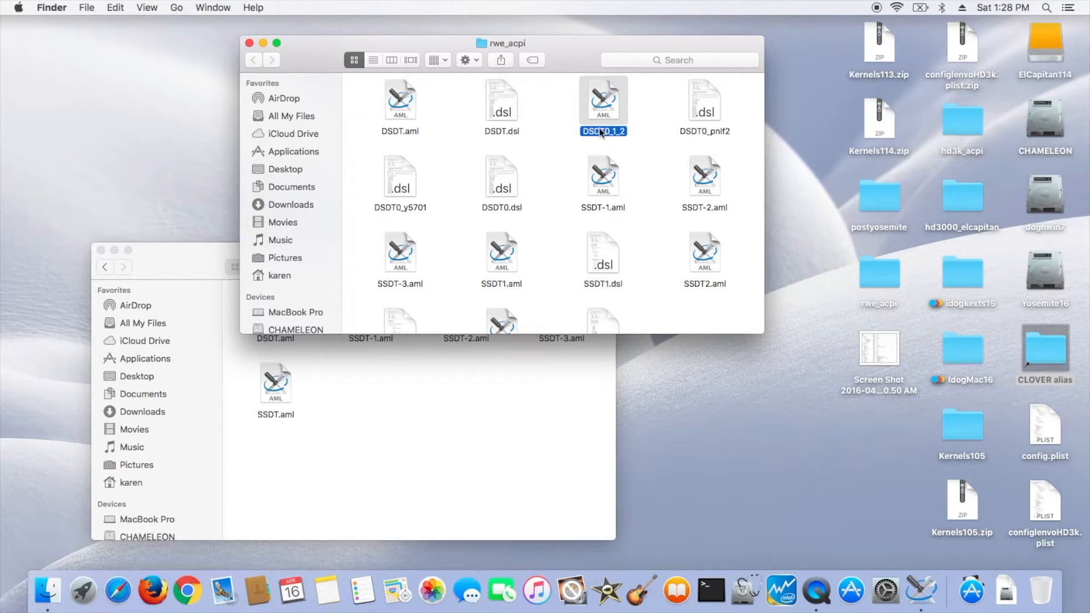
# - Rename DSDT0_1_2 to DSDT0_1_2.aml and copy it into the Clover ACPI patched folder
pyautogui.press('Right')
pyautogui.write('.aml')
pyautogui.press('Return')
pyautogui.moveTo(608, 108); pyautogui.dragTo(473, 429)
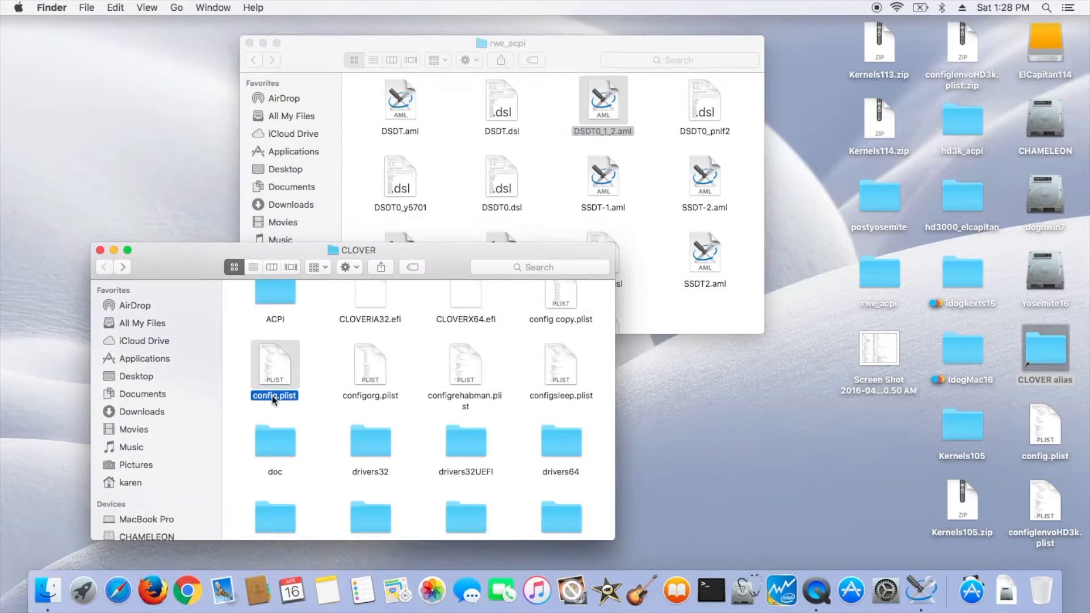
# - Open Clover's config.plist, set the ACPI DSDT Name to DSDT0_1_2.aml, and close the file
pyautogui.doubleClick(275, 398)
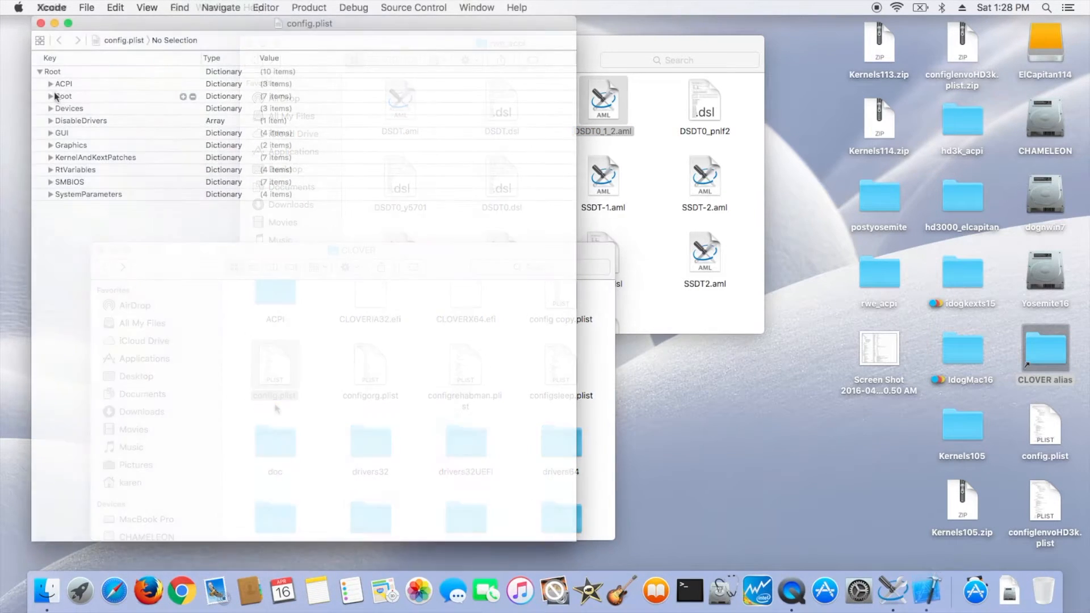
pyautogui.click(50, 84)
pyautogui.click(61, 96)
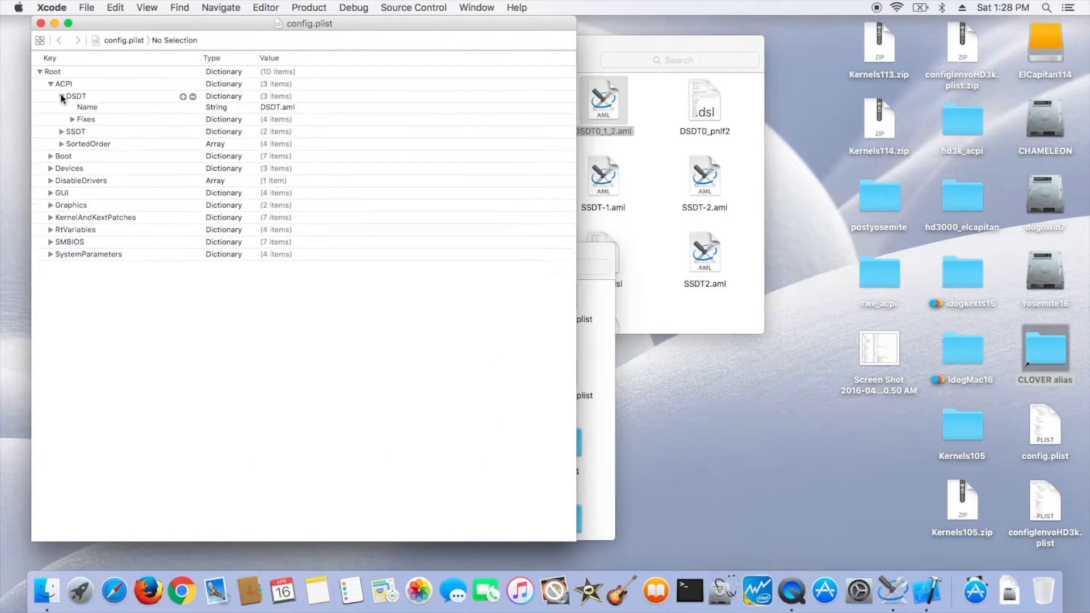
pyautogui.click(266, 121)
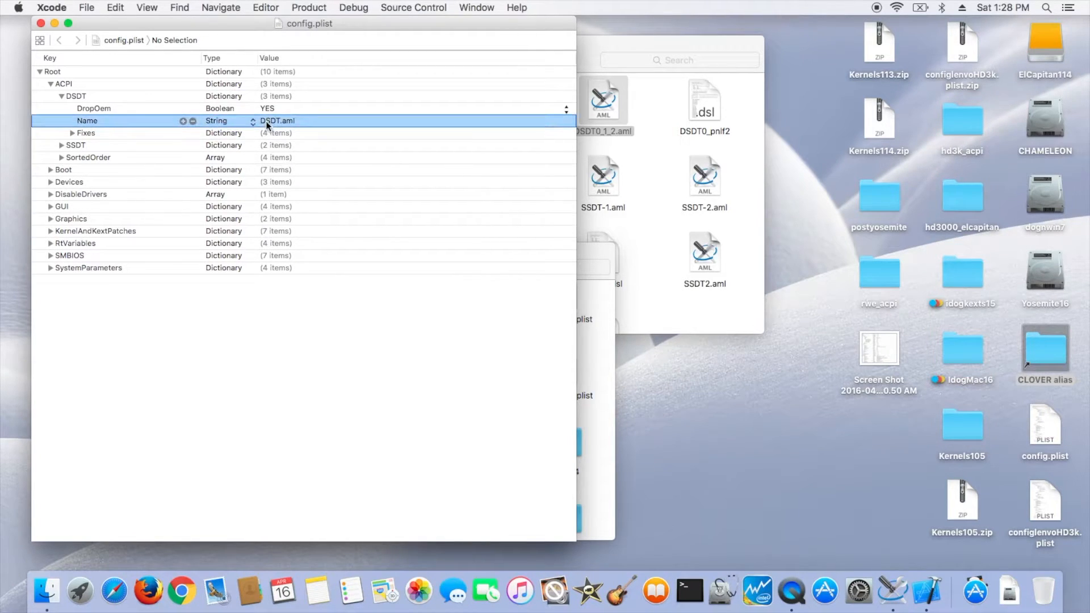
pyautogui.click(266, 121)
pyautogui.doubleClick(283, 121)
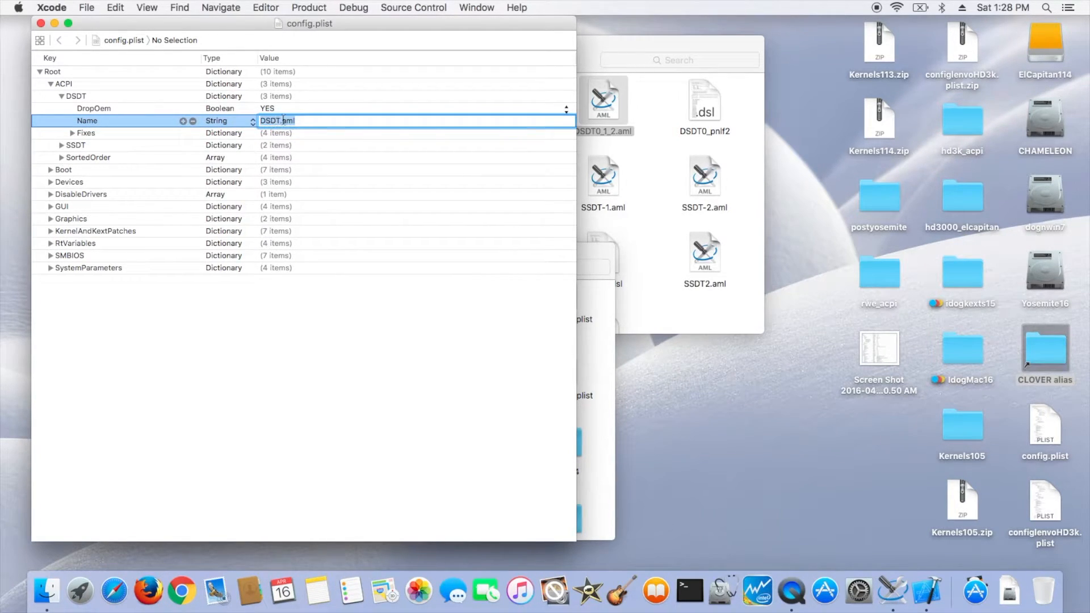
pyautogui.click(281, 121)
pyautogui.write('0_1_2')
pyautogui.press('Return')
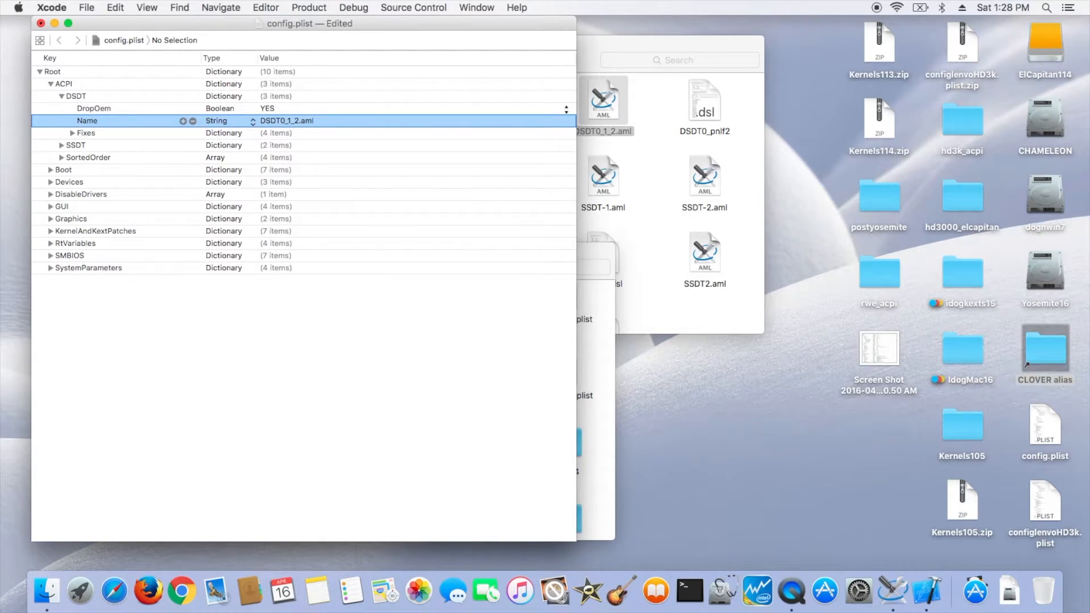
pyautogui.click(41, 23)
# - Check the battery indicator in the menu bar
pyautogui.click(99, 250)
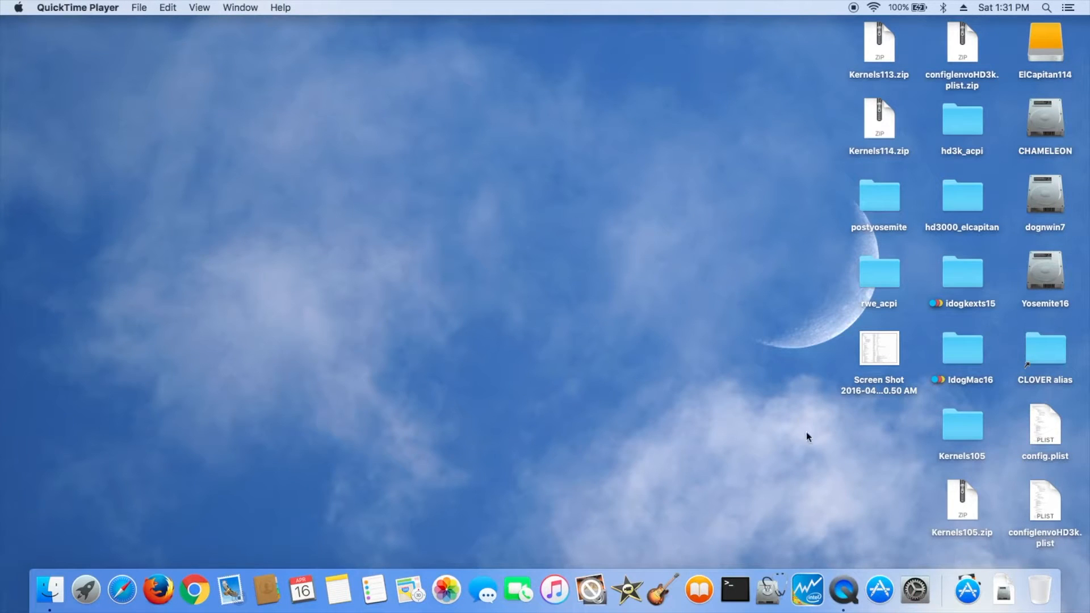
pyautogui.click(921, 9)
pyautogui.click(921, 10)
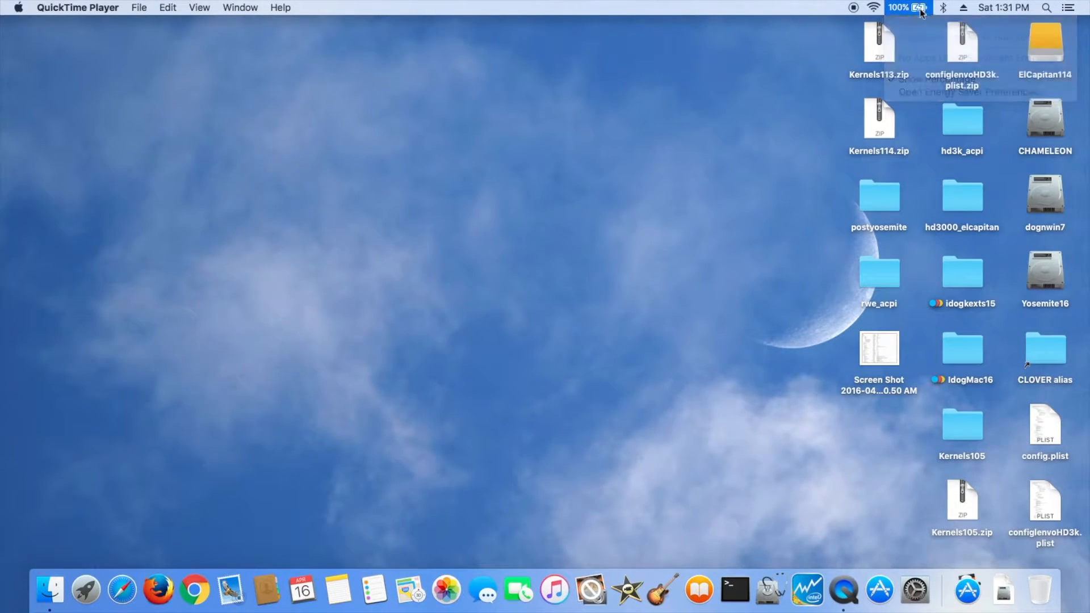
# - Open Displays in System Preferences, lower the brightness slider slightly to test it, and close the window
pyautogui.click(918, 607)
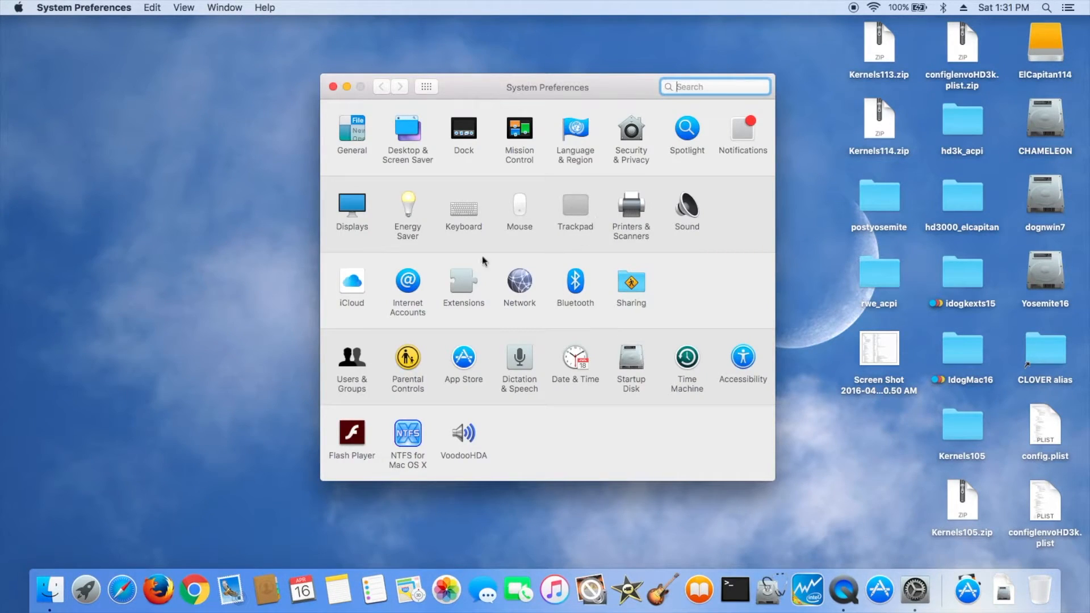
pyautogui.click(351, 205)
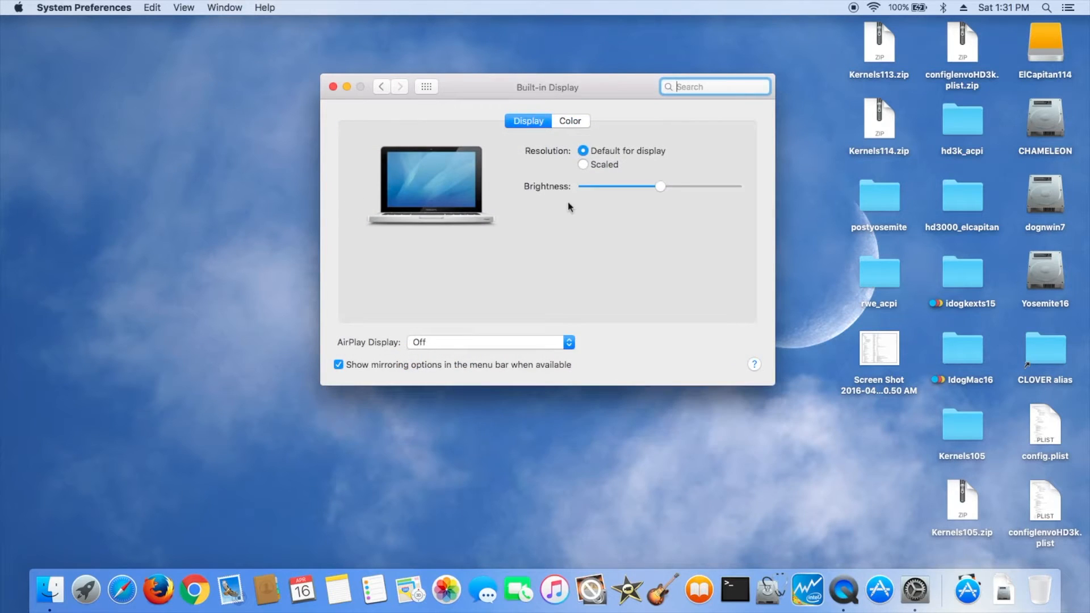
pyautogui.moveTo(662, 188)
pyautogui.mouseDown()
pyautogui.moveTo(604, 190)
pyautogui.moveTo(652, 189)
pyautogui.mouseUp()
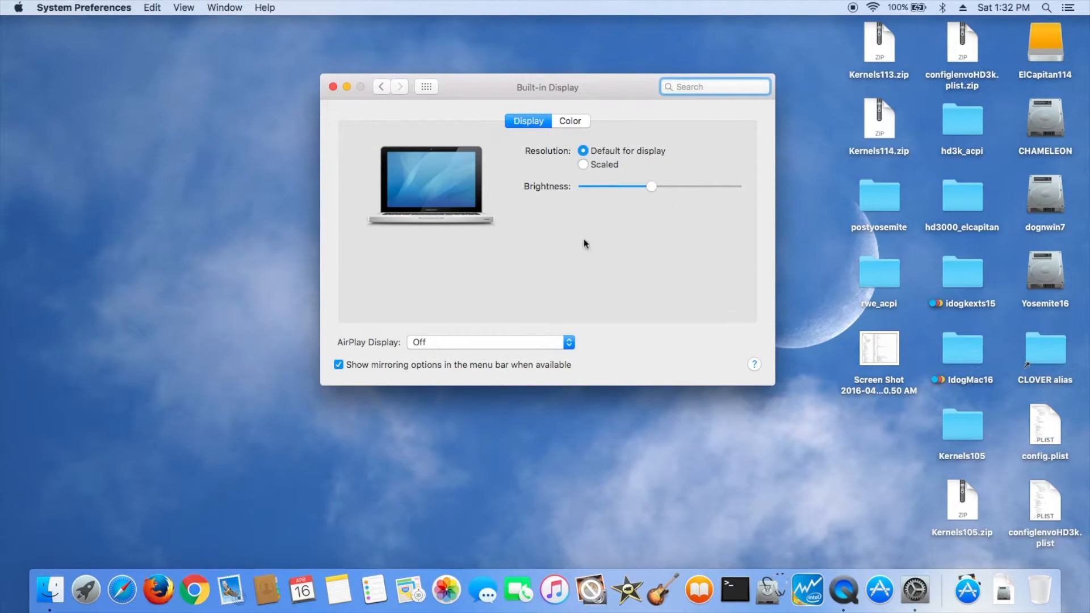
pyautogui.click(333, 87)
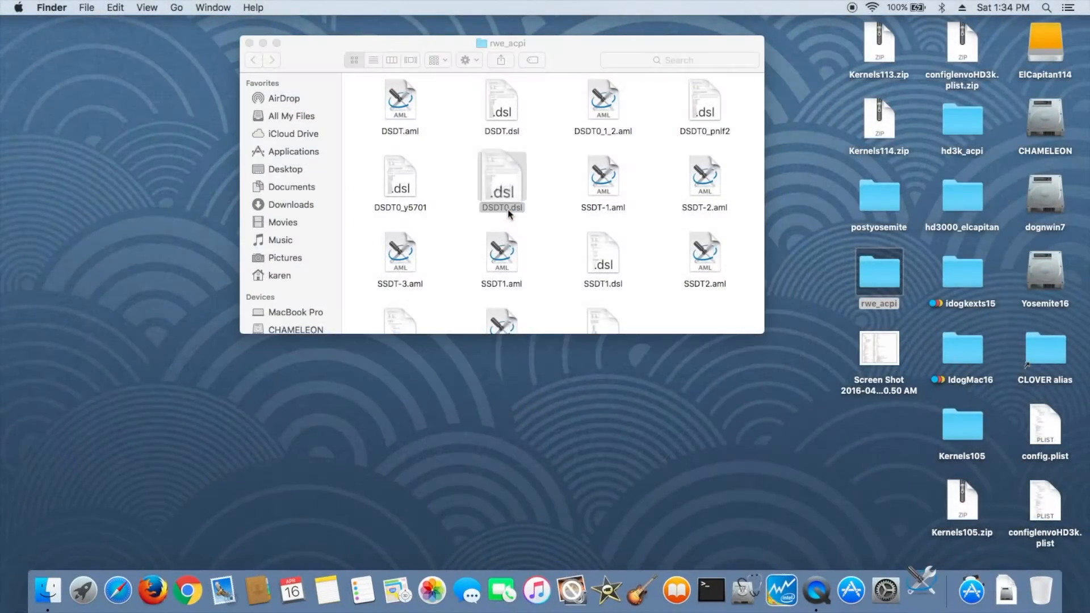
# - Open DSDT0.dsl and browse through the available RehabMan laptop patches in the Patch window
pyautogui.doubleClick(508, 211)
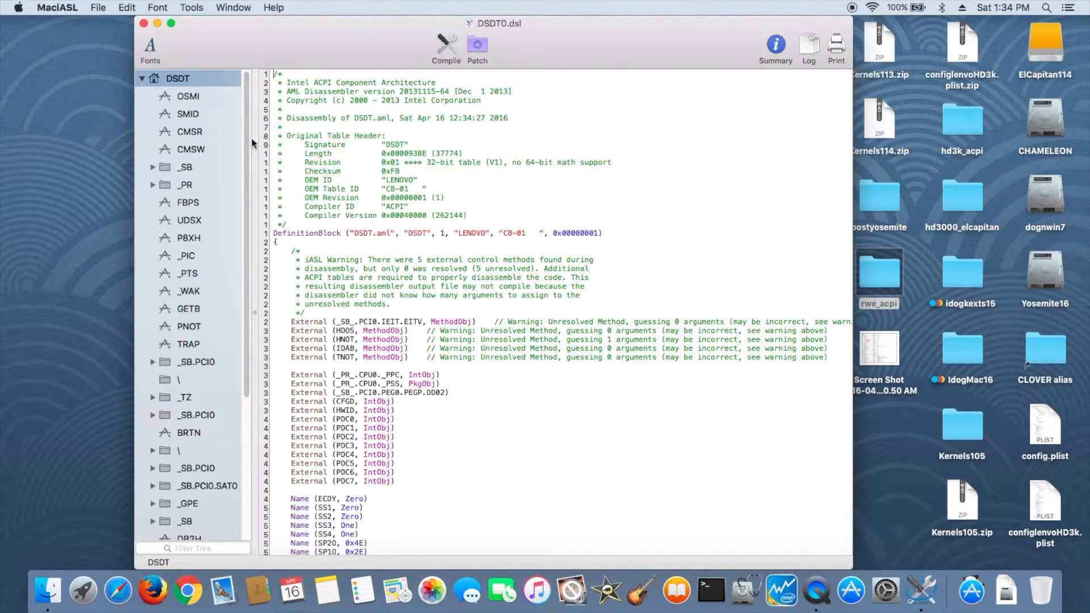
pyautogui.click(478, 45)
pyautogui.scroll(-15, 379, 287)
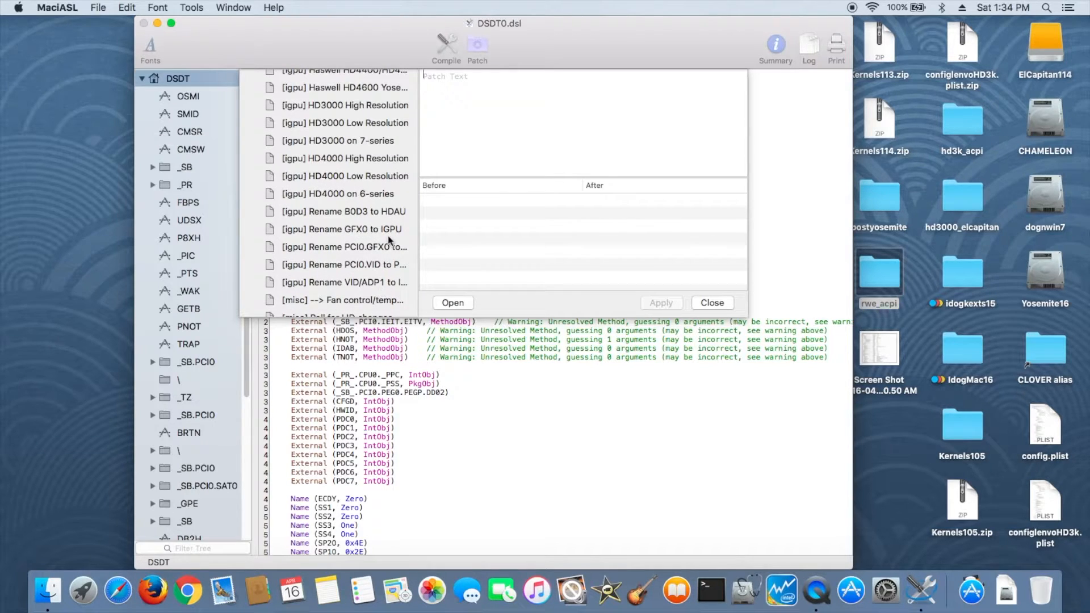
pyautogui.scroll(-1, 393, 247)
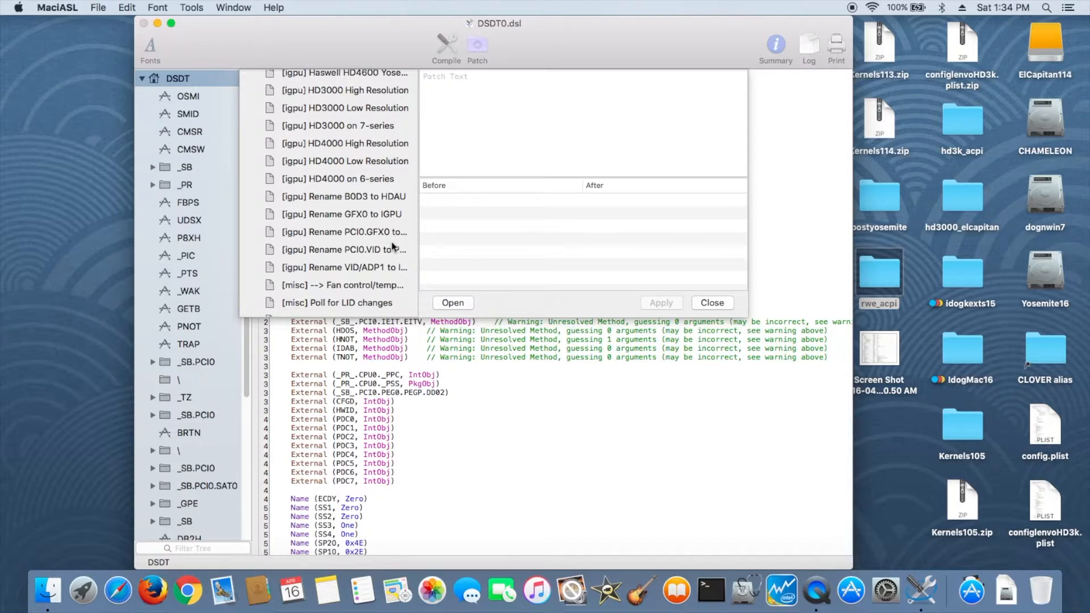
pyautogui.scroll(-6, 393, 246)
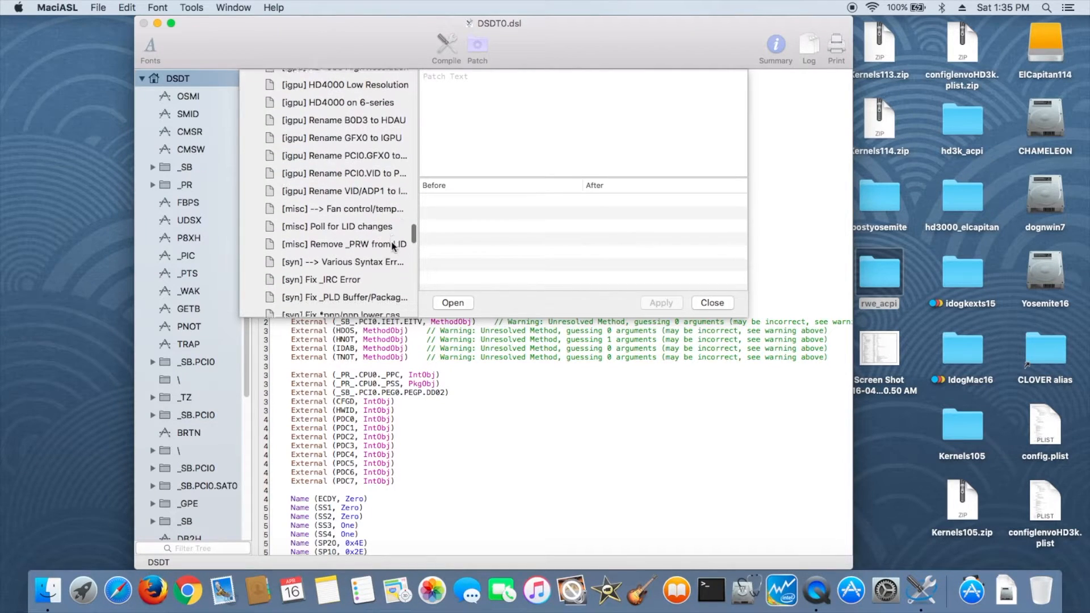
pyautogui.scroll(3, 393, 247)
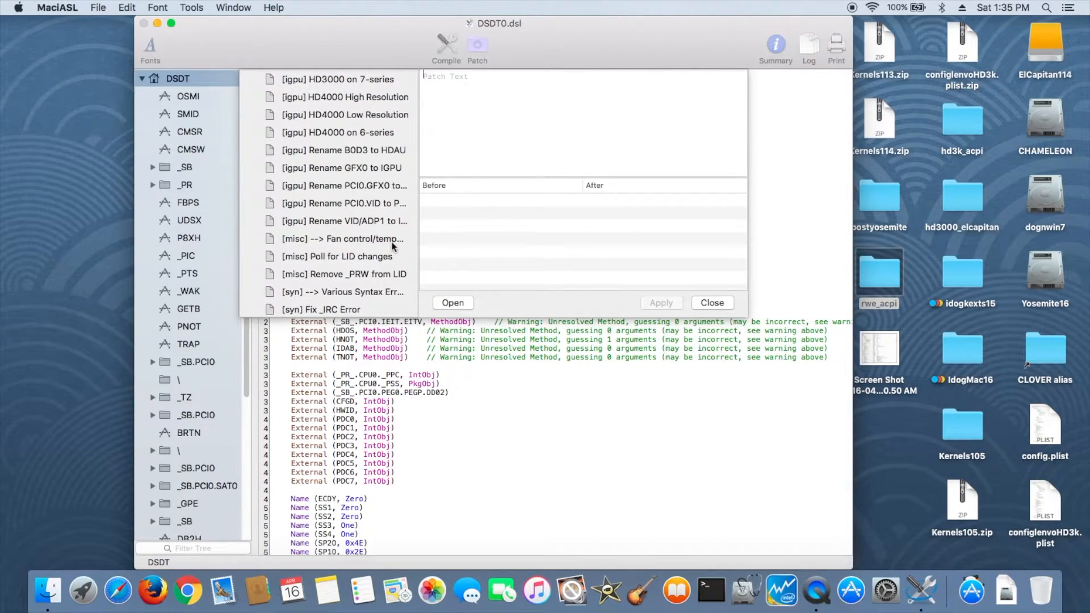
pyautogui.scroll(2, 393, 247)
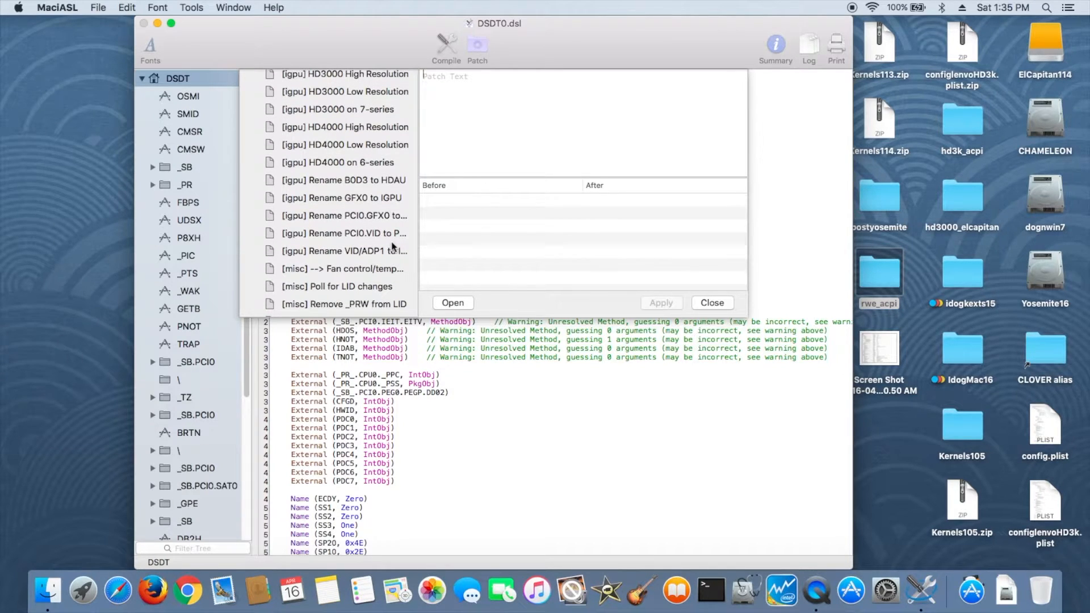
pyautogui.scroll(-15, 393, 246)
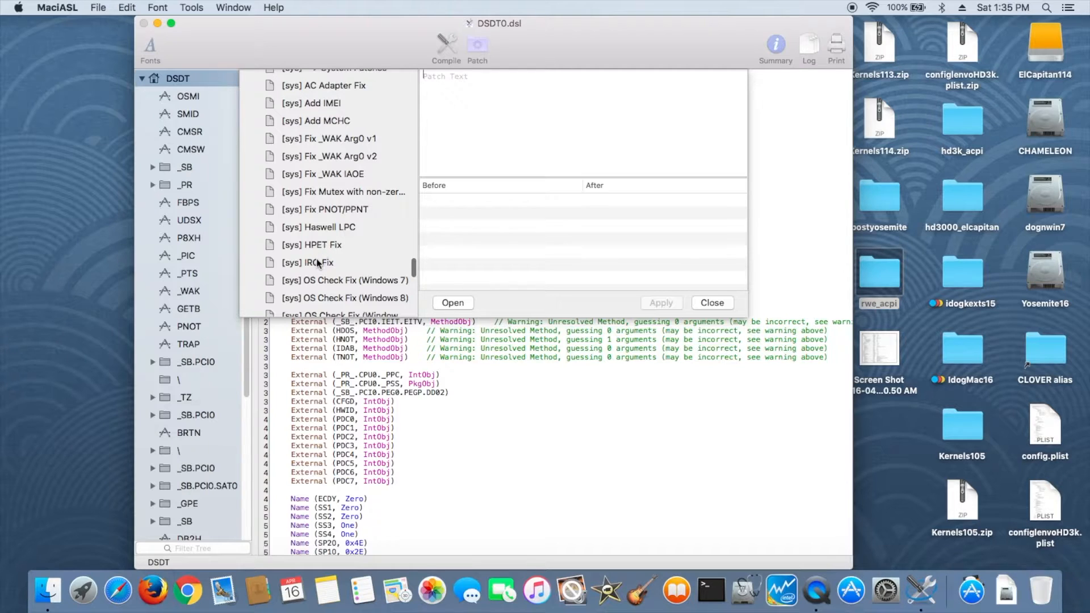
pyautogui.scroll(-3, 375, 239)
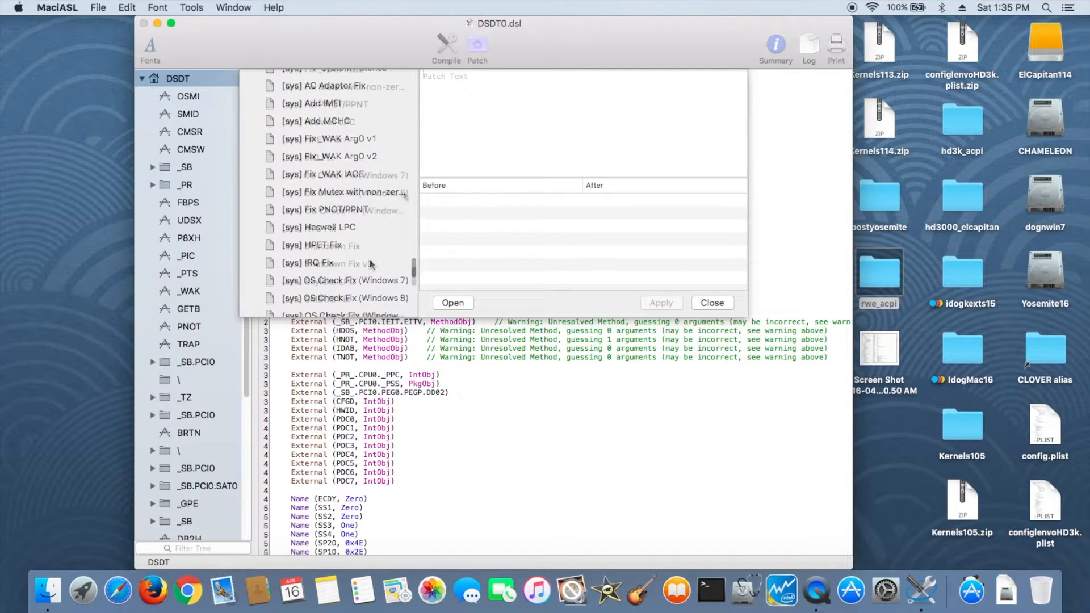
pyautogui.scroll(-3, 381, 232)
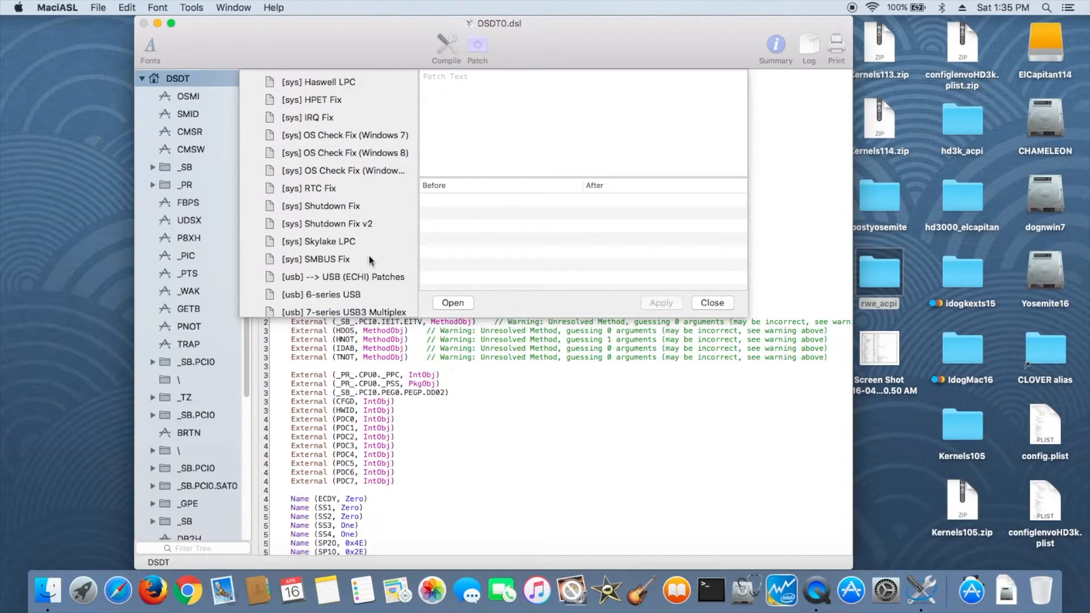
pyautogui.scroll(5, 358, 244)
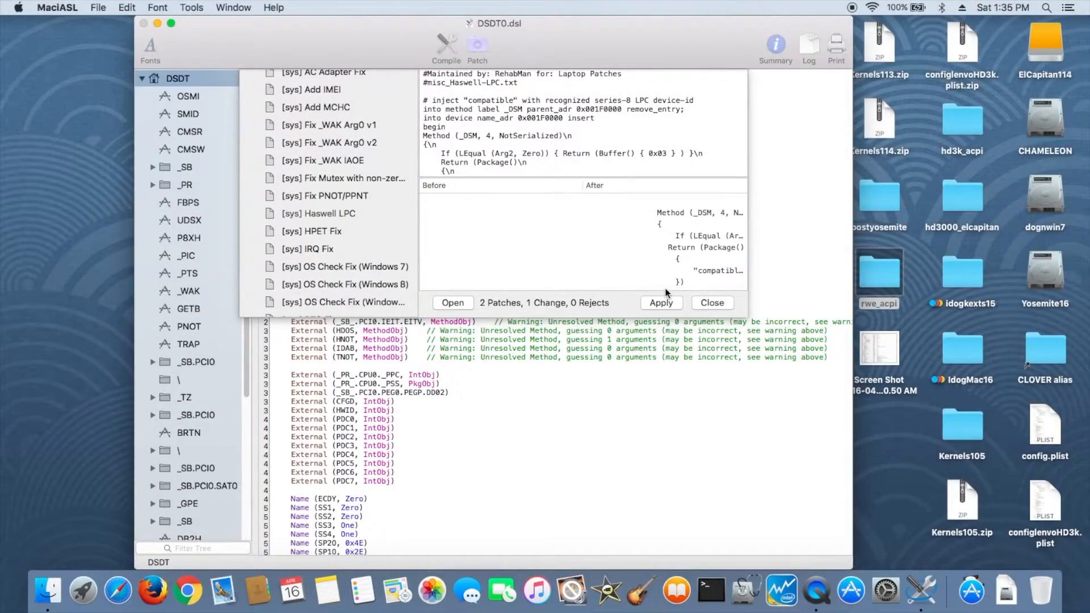
# - Try applying the Haswell LPC patch and undo it
pyautogui.click(666, 303)
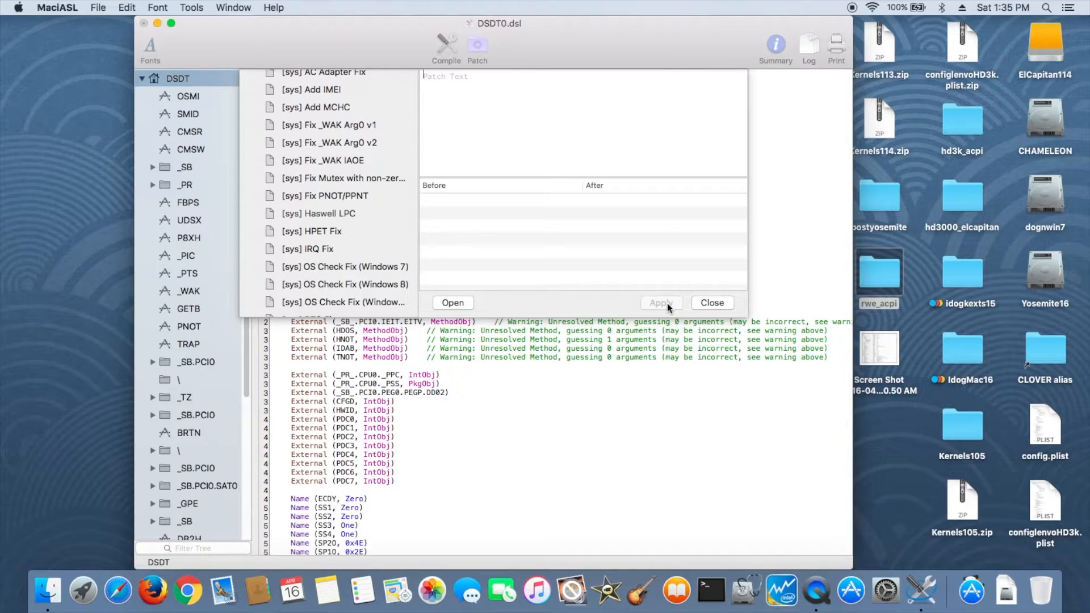
pyautogui.click(707, 304)
pyautogui.click(127, 8)
pyautogui.click(154, 23)
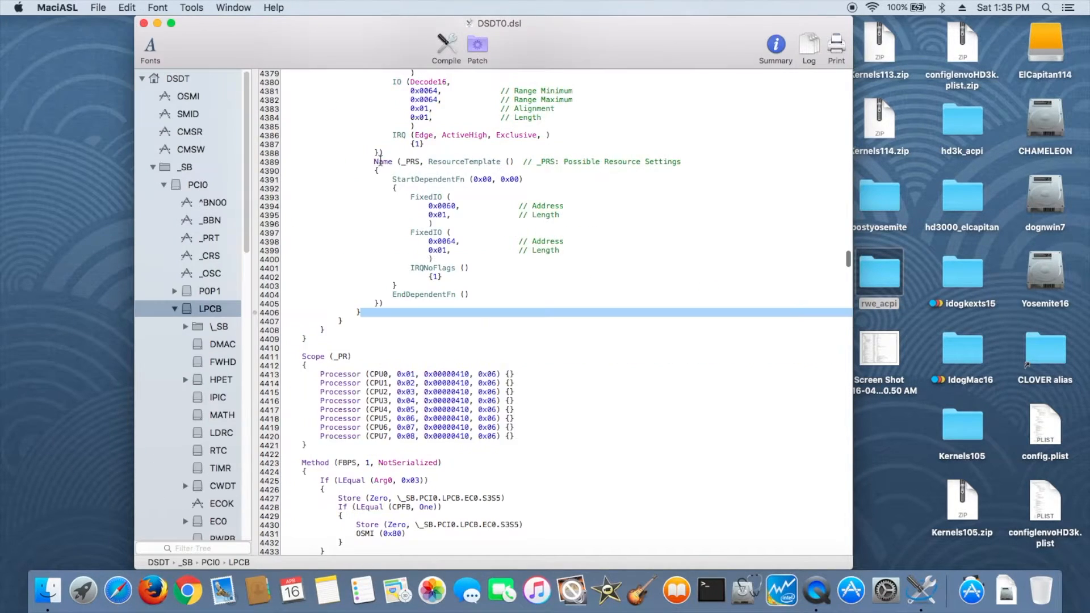
# - Apply the HPET Fix patch and compile the DSDT
pyautogui.click(480, 46)
pyautogui.click(322, 232)
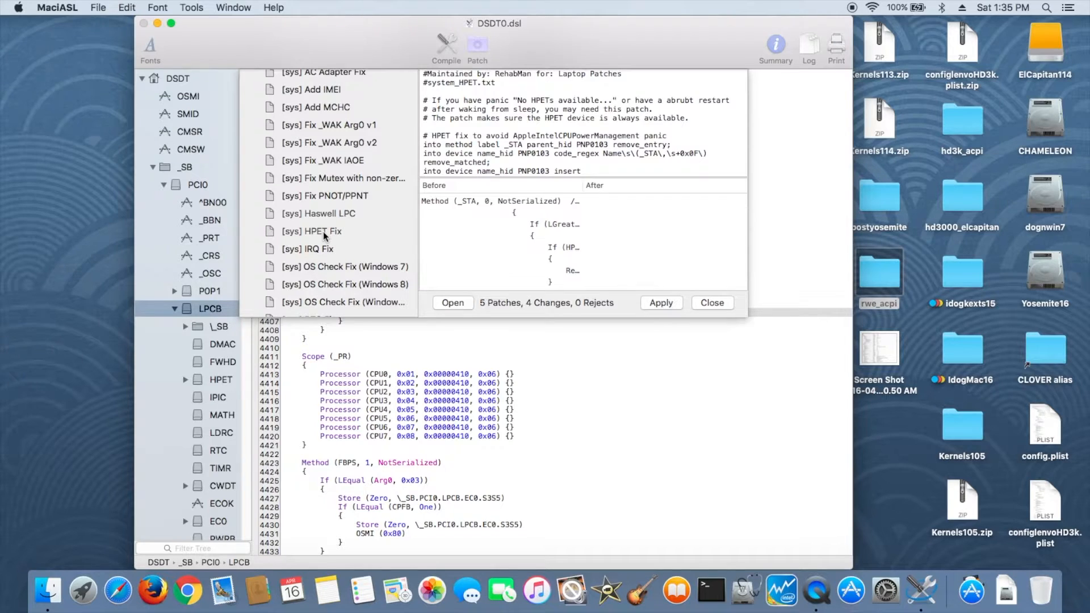
pyautogui.click(661, 303)
pyautogui.click(711, 303)
pyautogui.press('super+b')
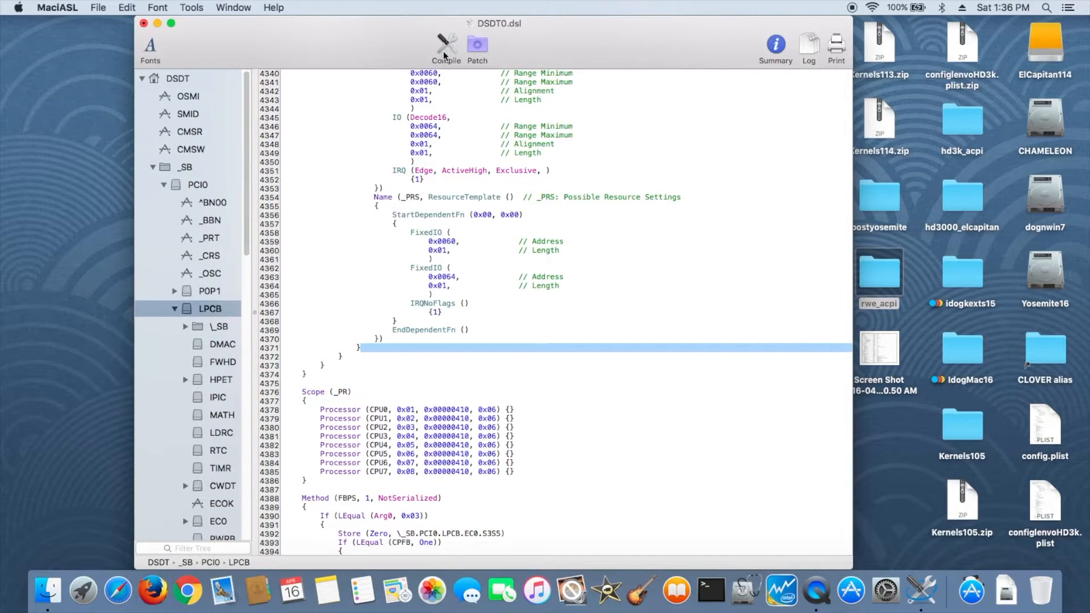
pyautogui.click(700, 246)
# - Save the patched file as DSDT0_hpet3 in the rwe_acpi folder and close it
pyautogui.click(98, 8)
pyautogui.click(119, 110)
pyautogui.write('_hpet')
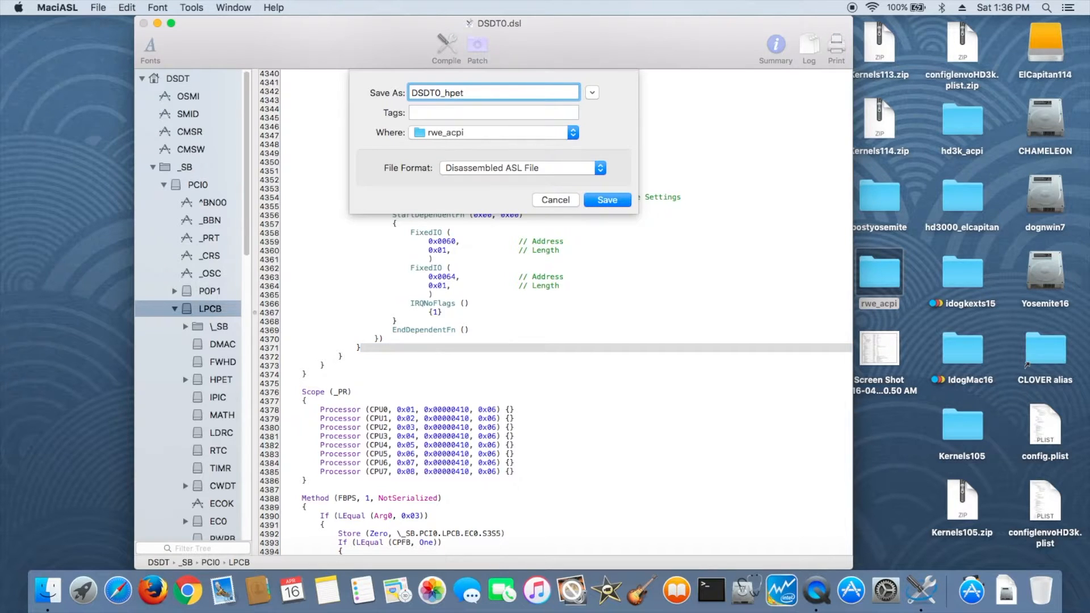
pyautogui.write('3')
pyautogui.press('Return')
pyautogui.click(144, 23)
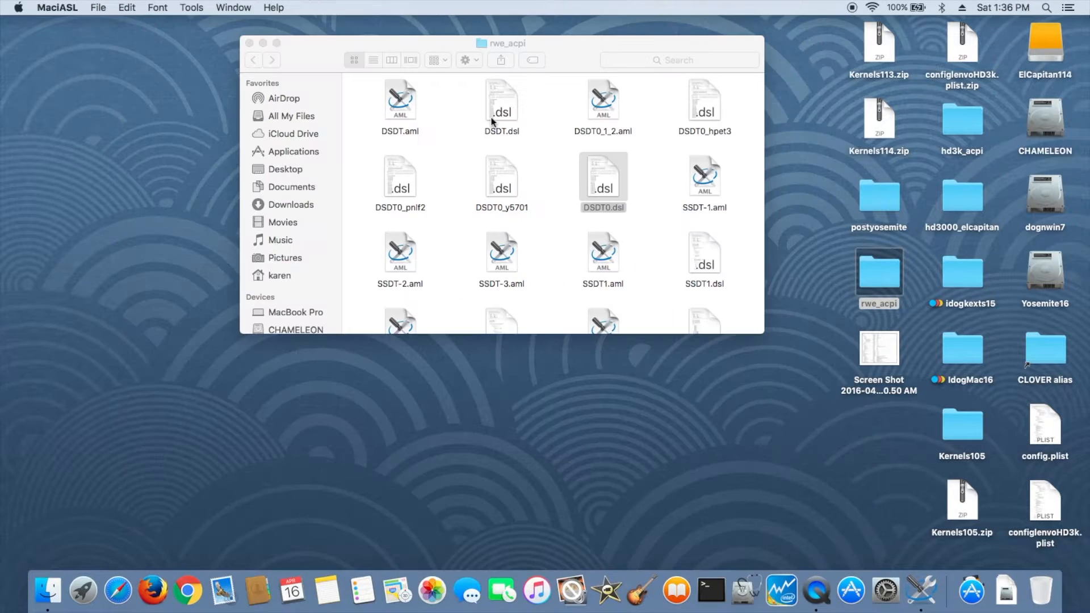
# - Reopen DSDT0.dsl, apply the IRQ Fix patch, and compile the DSDT
pyautogui.doubleClick(613, 211)
pyautogui.click(477, 49)
pyautogui.scroll(-15, 343, 274)
pyautogui.scroll(-8, 343, 274)
pyautogui.click(311, 209)
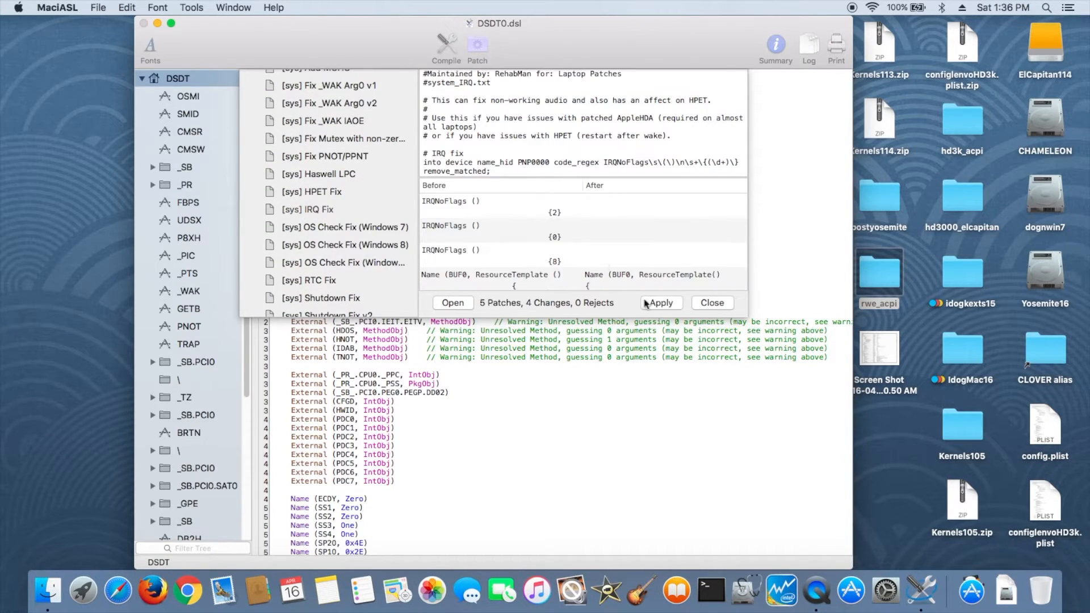
pyautogui.click(646, 303)
pyautogui.click(704, 304)
pyautogui.click(447, 45)
pyautogui.click(699, 246)
# - Save the IRQ-patched file as DSDT0_irq4 and close it
pyautogui.click(104, 9)
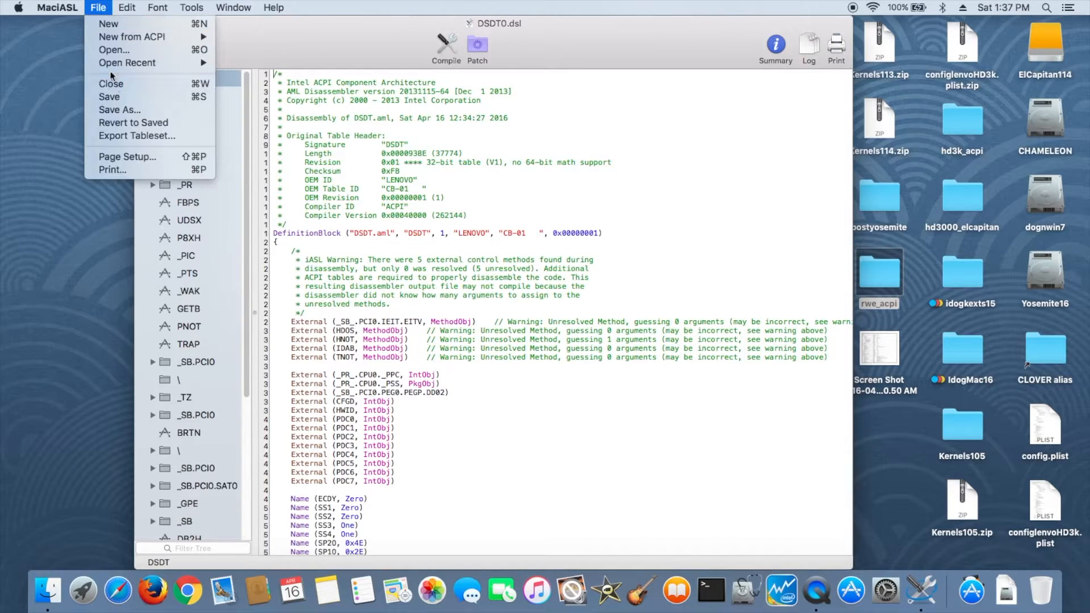
pyautogui.click(113, 90)
pyautogui.click(454, 94)
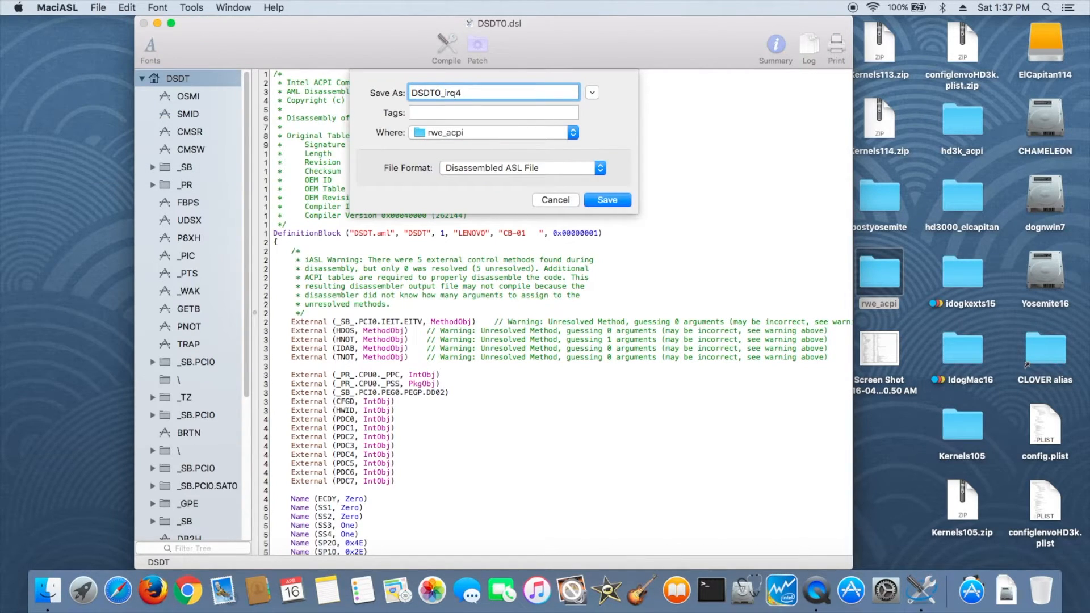
pyautogui.click(603, 200)
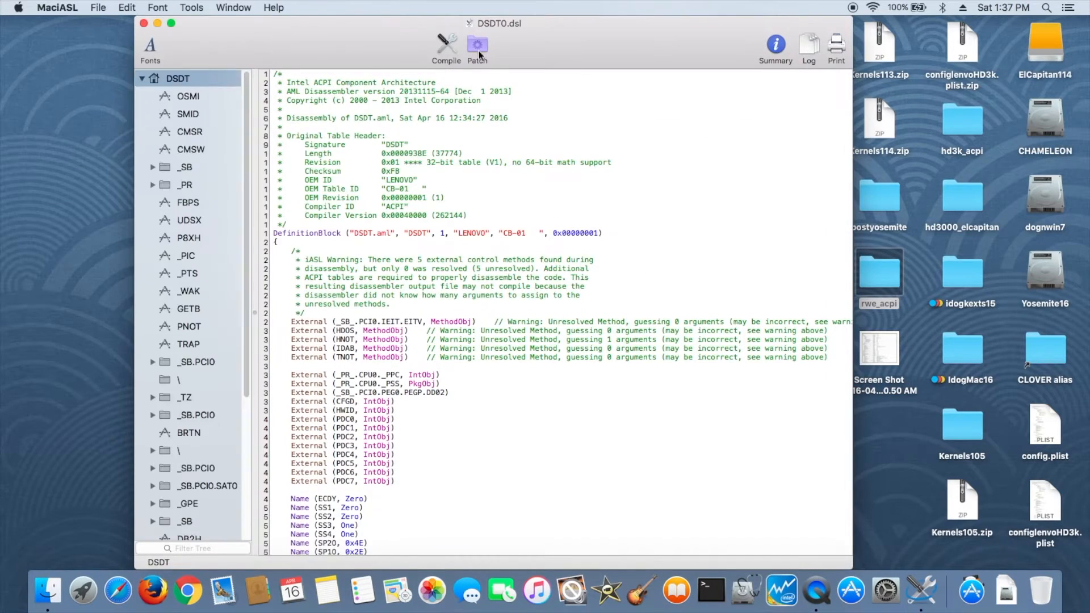
# - Apply the RTC Fix patch to DSDT0.dsl and compile the DSDT
pyautogui.click(478, 46)
pyautogui.scroll(-15, 329, 235)
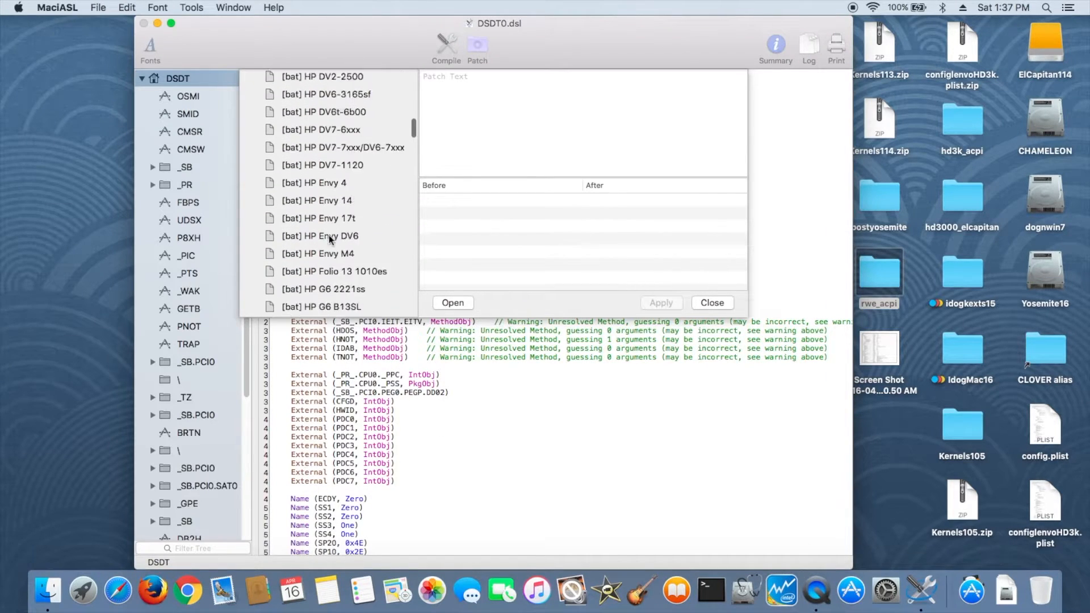
pyautogui.scroll(-10, 329, 235)
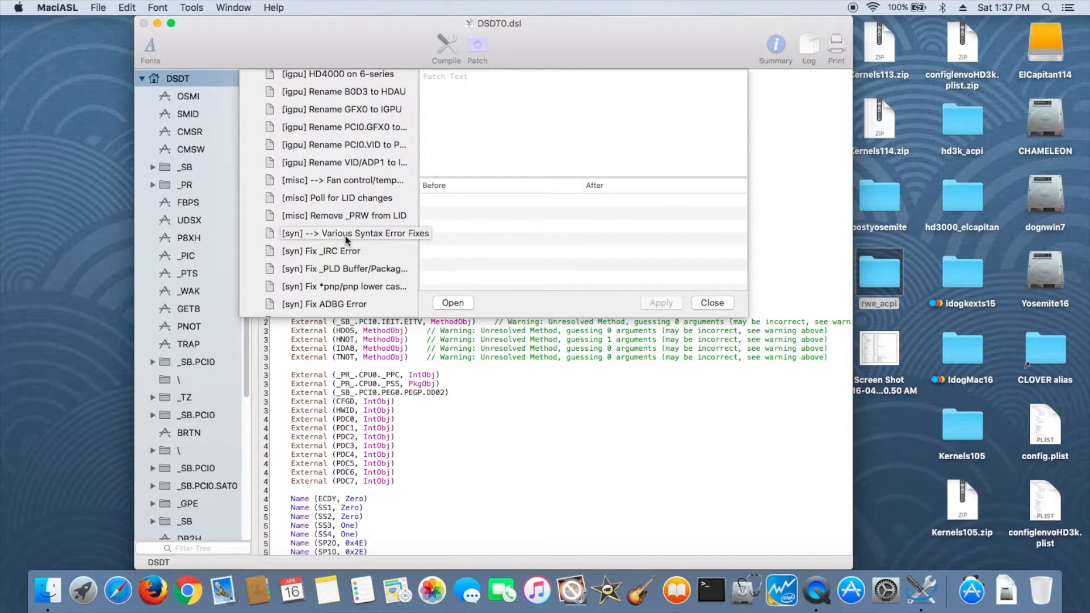
pyautogui.scroll(3, 374, 227)
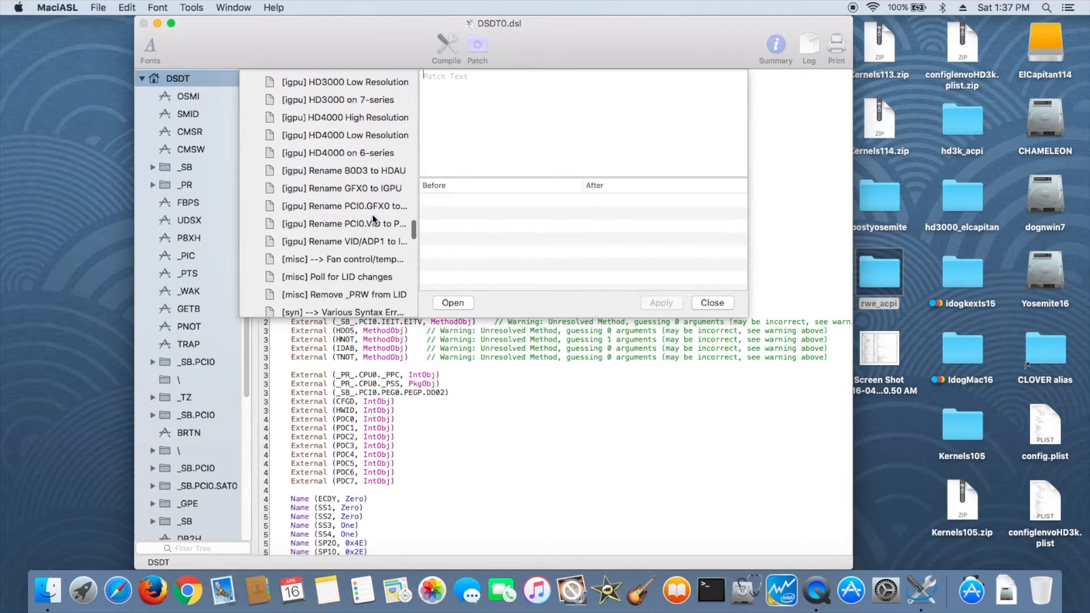
pyautogui.scroll(-10, 382, 222)
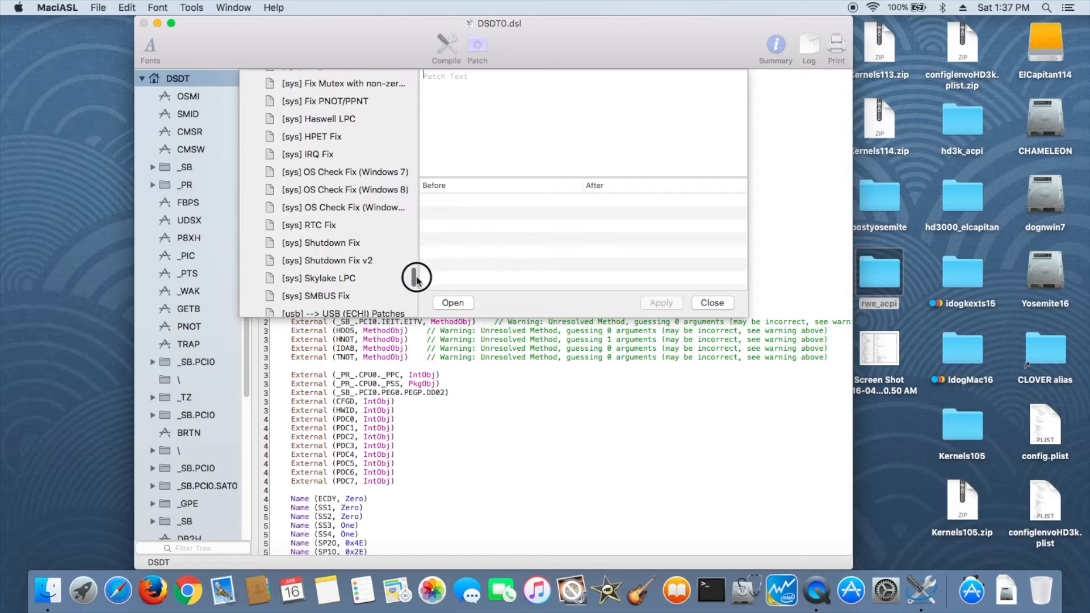
pyautogui.click(328, 226)
pyautogui.click(670, 305)
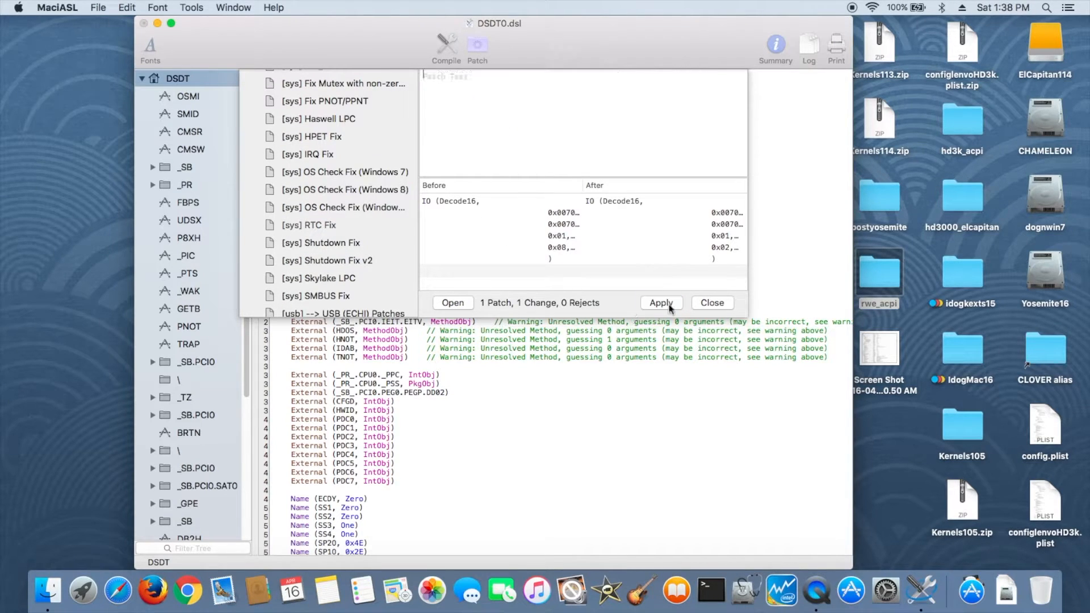
pyautogui.click(713, 302)
pyautogui.click(445, 44)
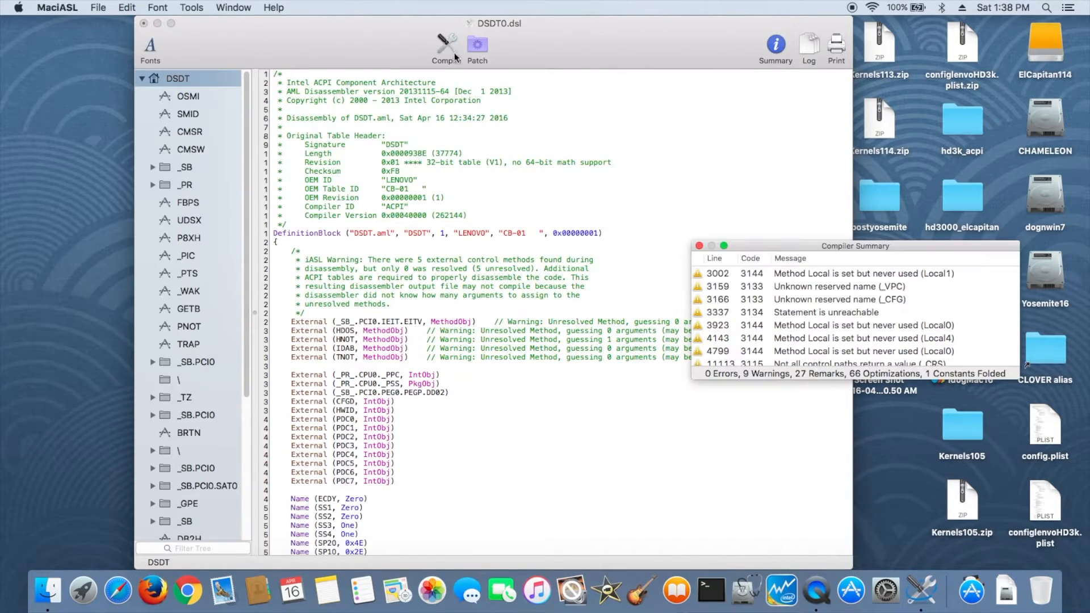
pyautogui.click(700, 247)
pyautogui.press('super+s')
pyautogui.click(447, 55)
pyautogui.click(700, 247)
# - Save the RTC-patched file as DSDT0_rtc5 and close it
pyautogui.click(97, 9)
pyautogui.click(117, 134)
pyautogui.click(467, 97)
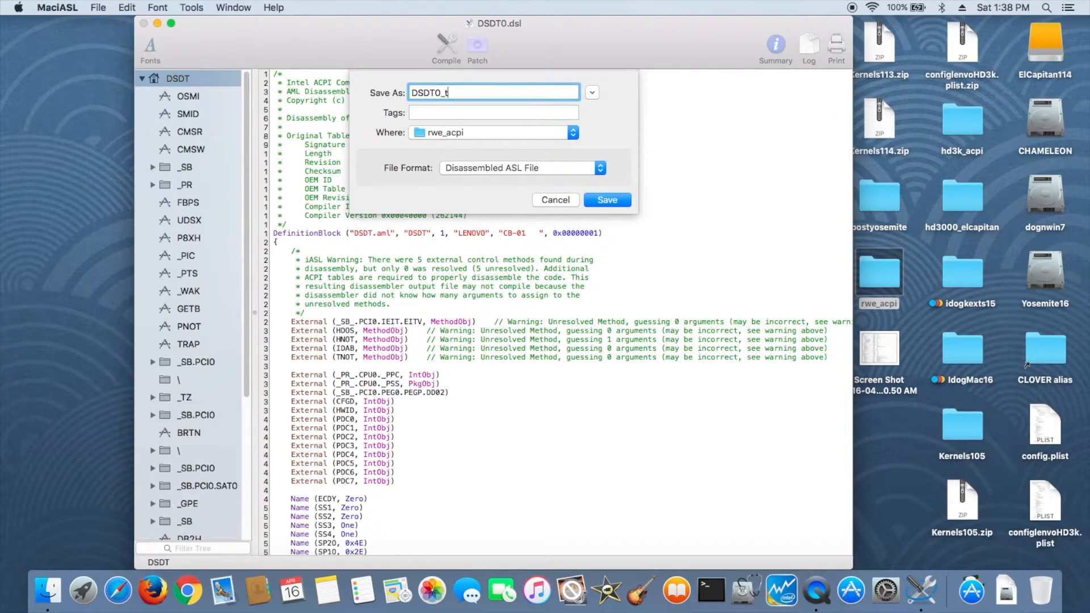
pyautogui.write('_rtc5')
pyautogui.press('Return')
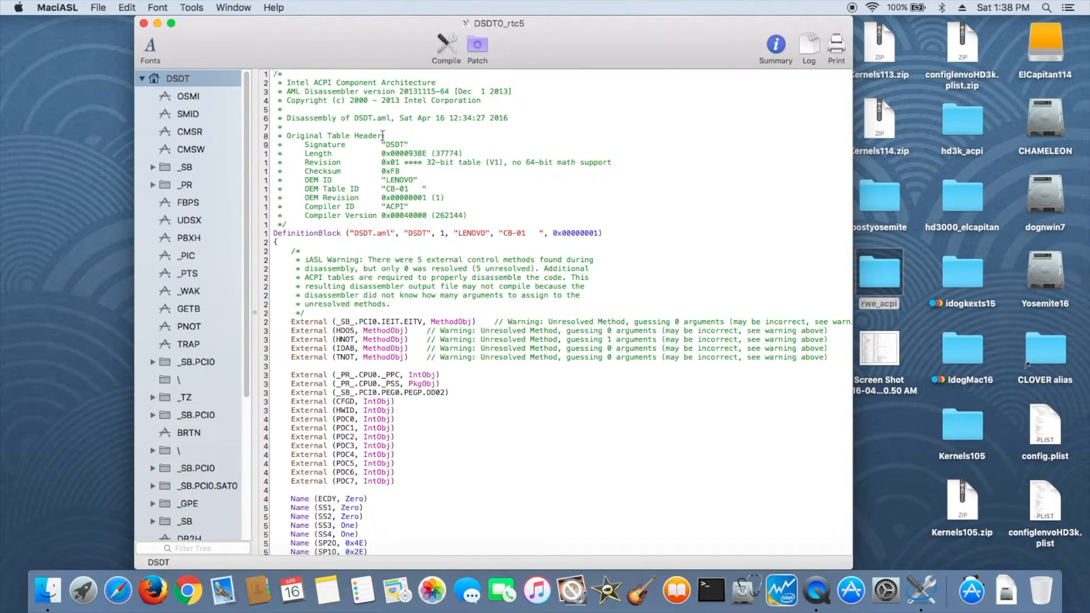
pyautogui.click(143, 23)
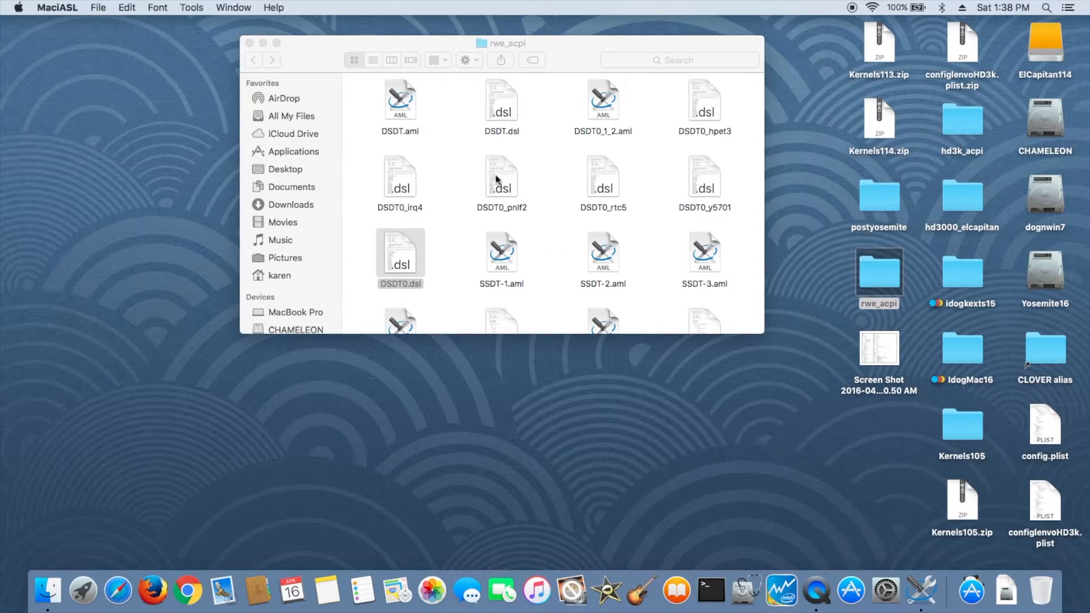
# - Reopen DSDT0.dsl, apply the SMBUS Fix patch, and compile the DSDT
pyautogui.doubleClick(402, 261)
pyautogui.click(478, 46)
pyautogui.scroll(-10, 389, 263)
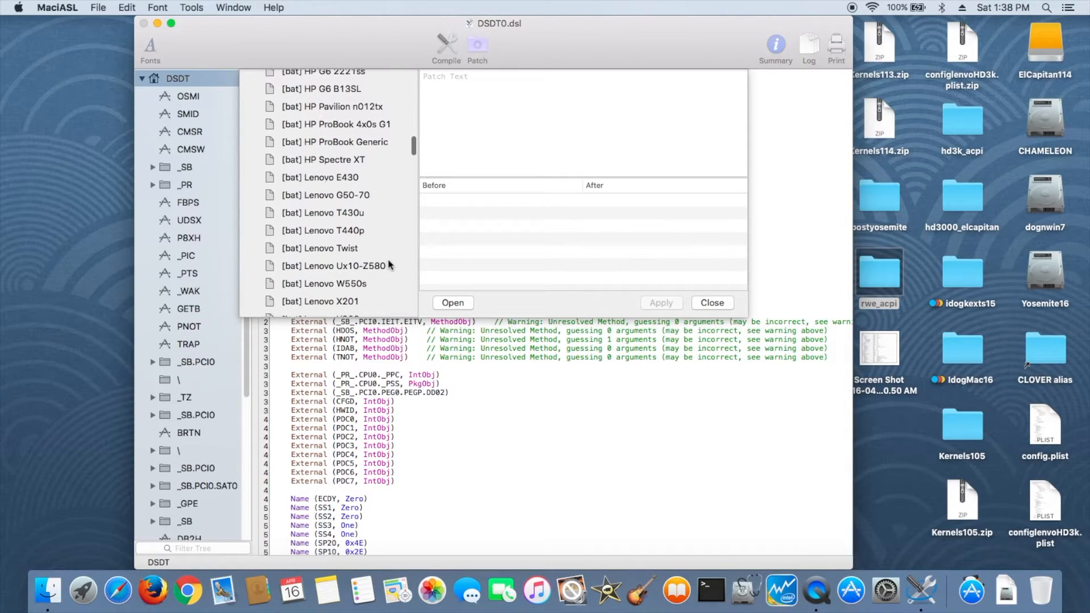
pyautogui.moveTo(415, 153); pyautogui.dragTo(414, 282)
pyautogui.click(323, 241)
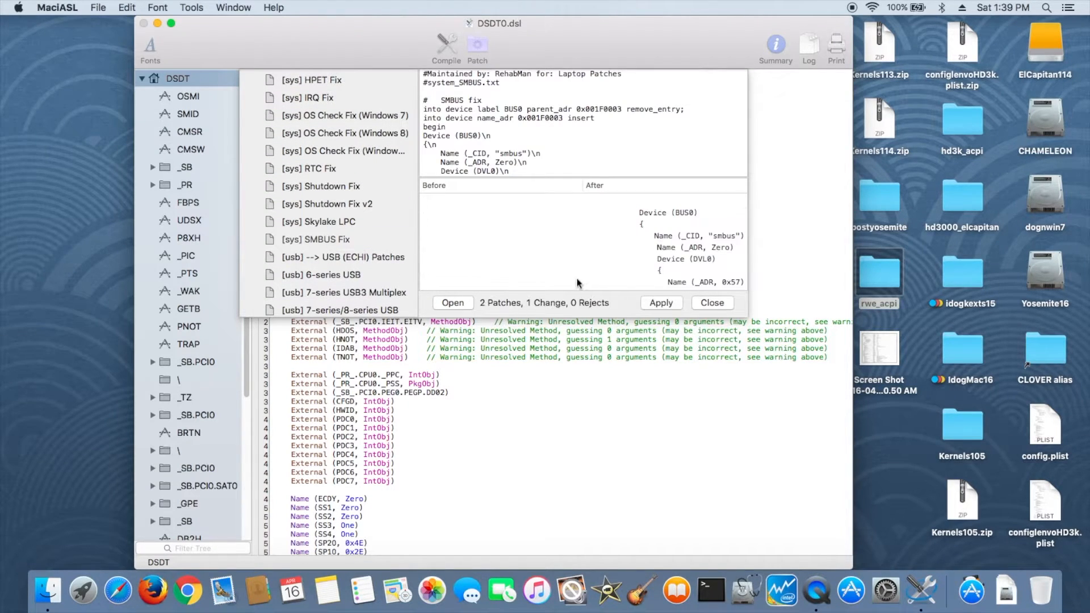
pyautogui.click(660, 302)
pyautogui.click(712, 303)
pyautogui.press('cmd+b')
pyautogui.click(698, 246)
# - Save the SMBUS-patched file as DSDT0_smbus6 in the rwe_acpi folder
pyautogui.click(97, 8)
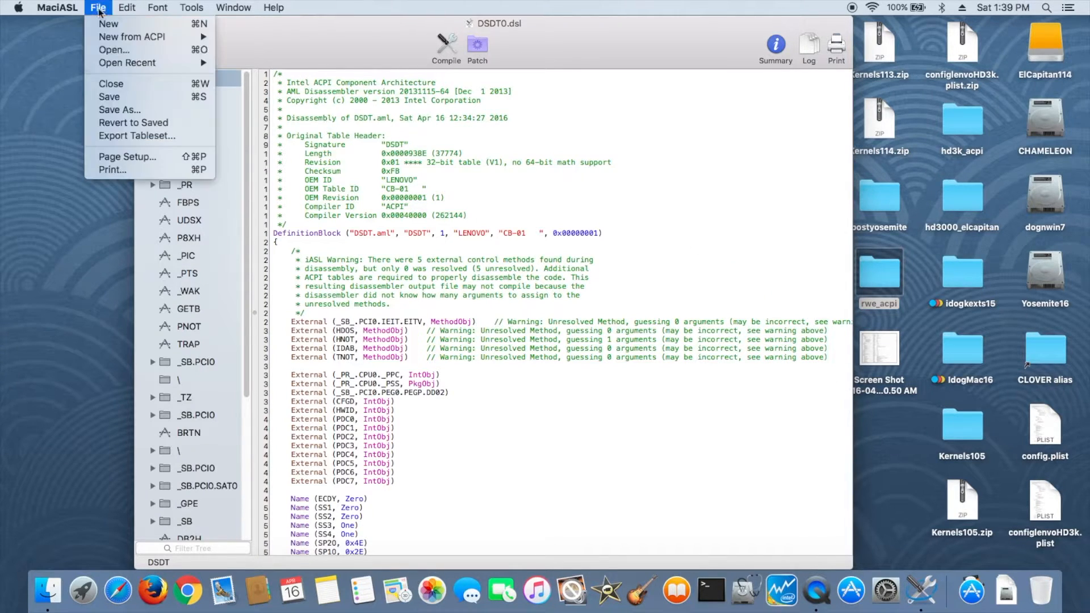
pyautogui.click(113, 107)
pyautogui.click(464, 93)
pyautogui.write('_smbus6')
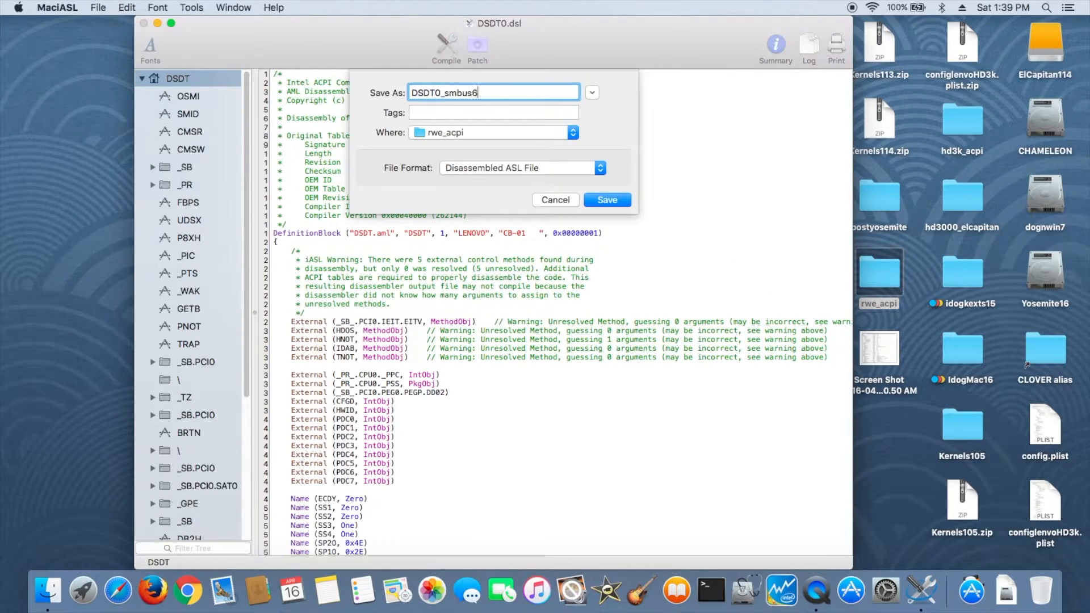
pyautogui.click(620, 202)
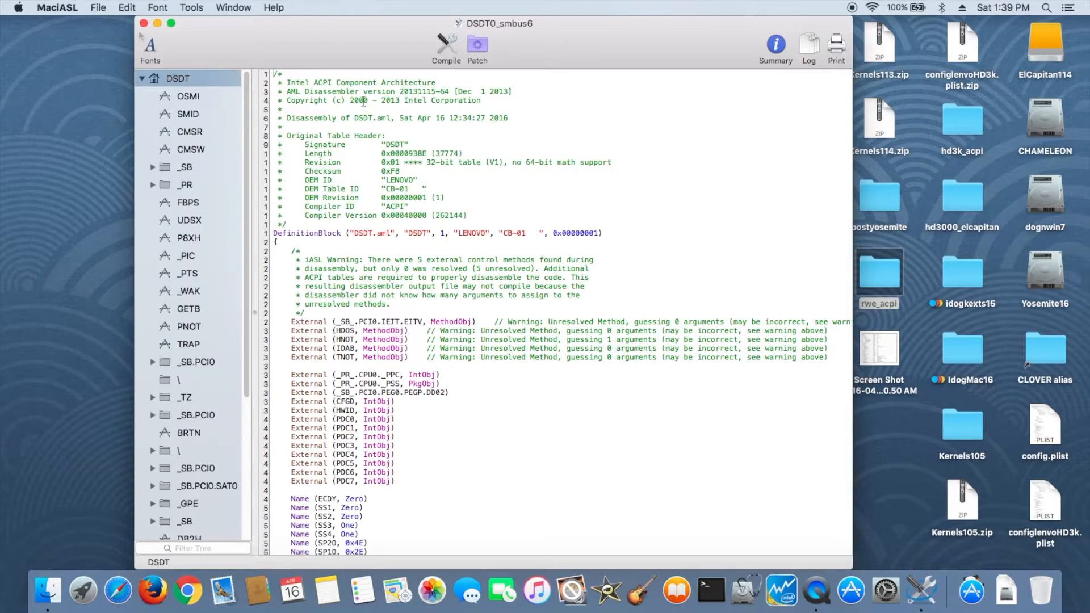
# - Save the SMBUS-patched DSDT as an ACPI Machine Language Binary named DSDT0_smbus6.aml in rwe_acpi
pyautogui.click(99, 8)
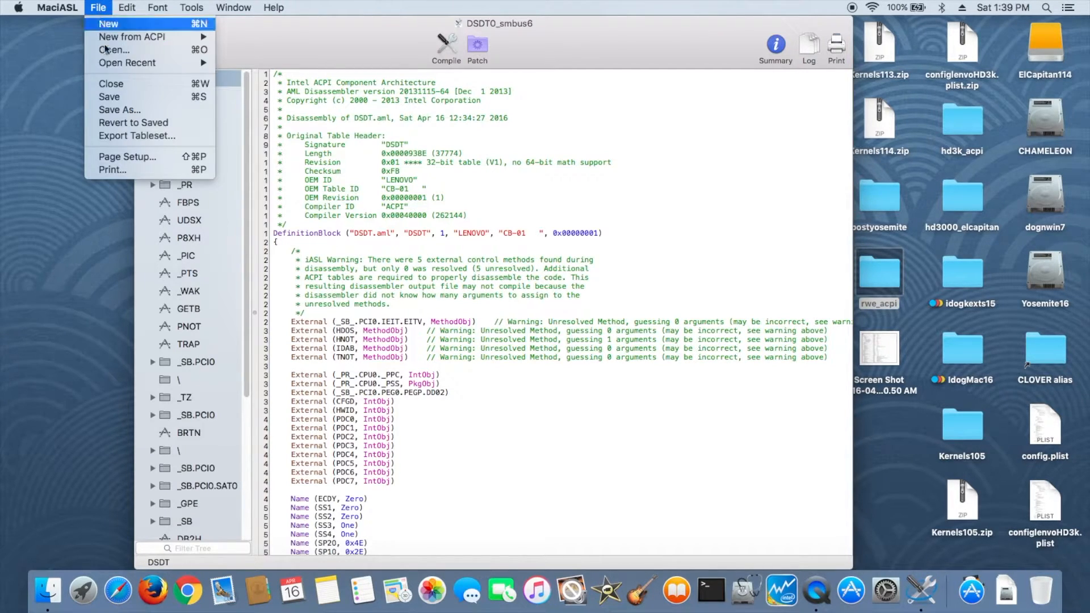
pyautogui.click(129, 112)
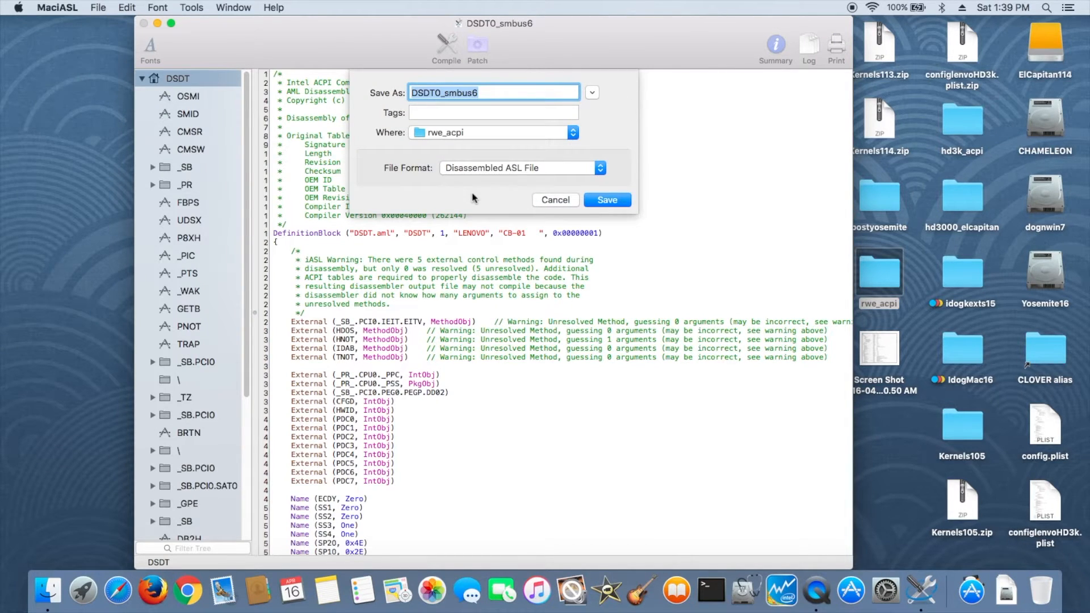
pyautogui.click(500, 93)
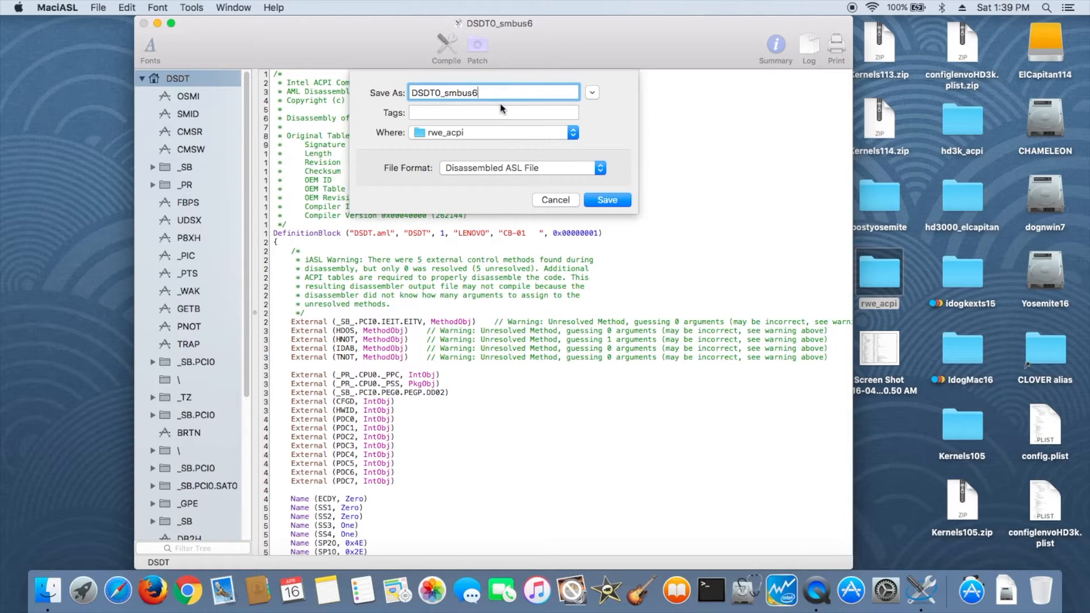
pyautogui.click(500, 168)
pyautogui.click(500, 180)
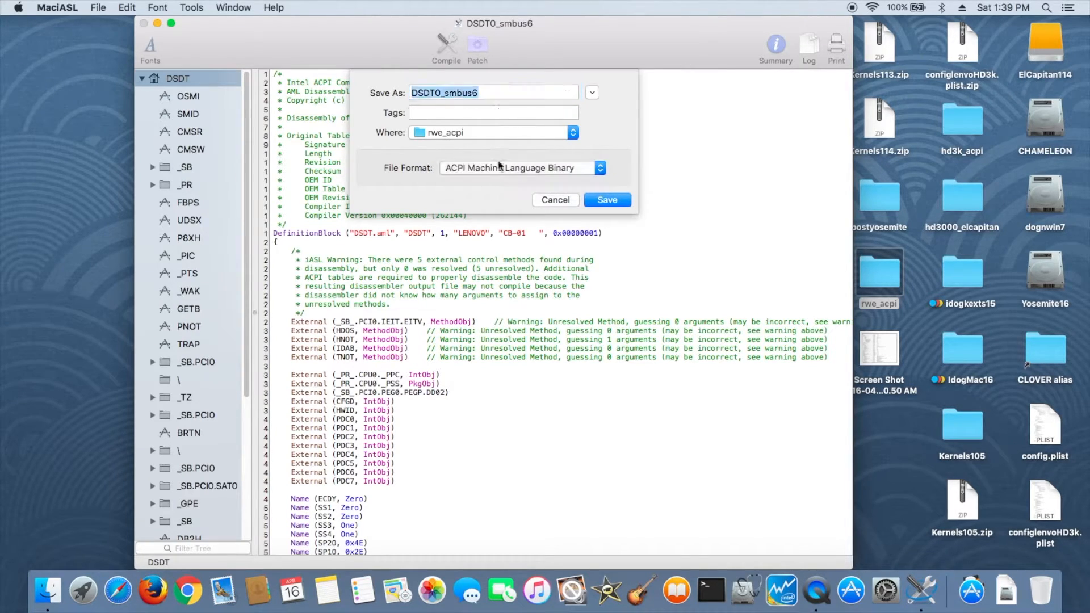
pyautogui.click(503, 94)
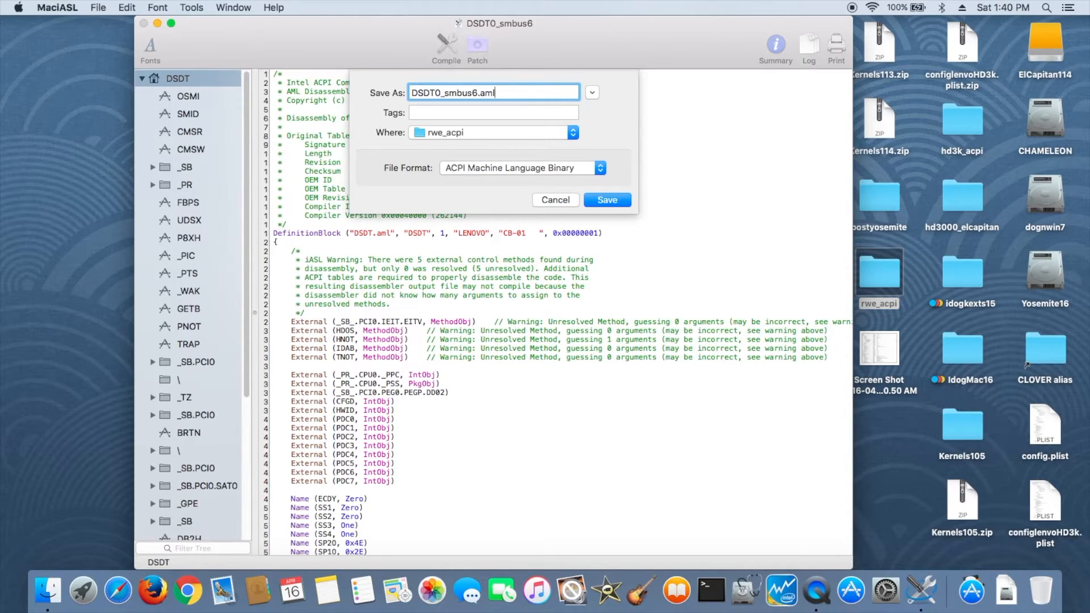
pyautogui.click(608, 200)
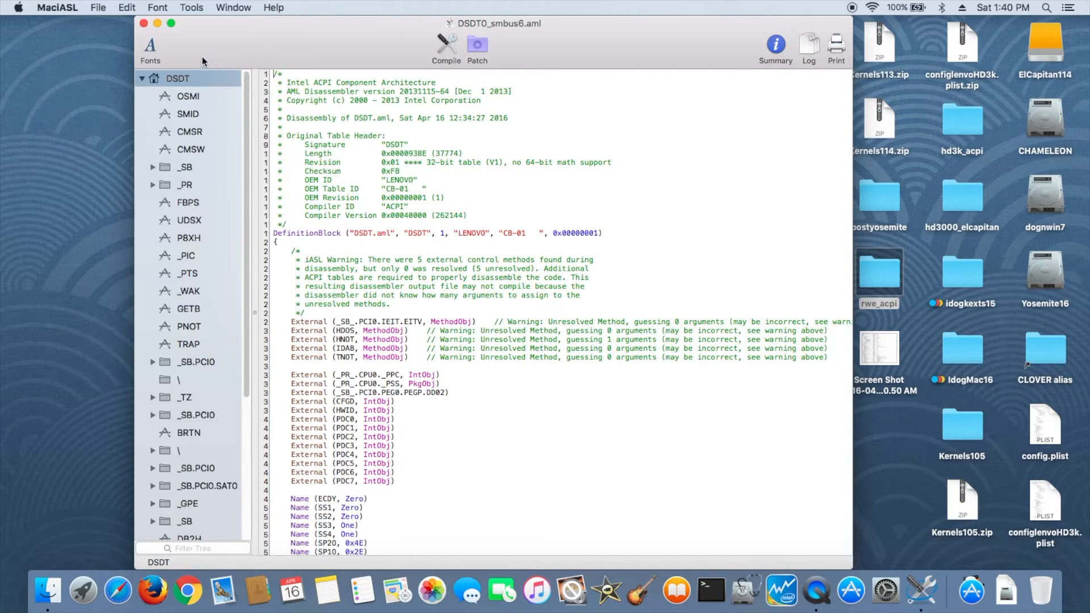
# - Close the file and copy DSDT0_smbus6.aml from rwe_acpi into CLOVER's ACPI patched folder
pyautogui.click(143, 25)
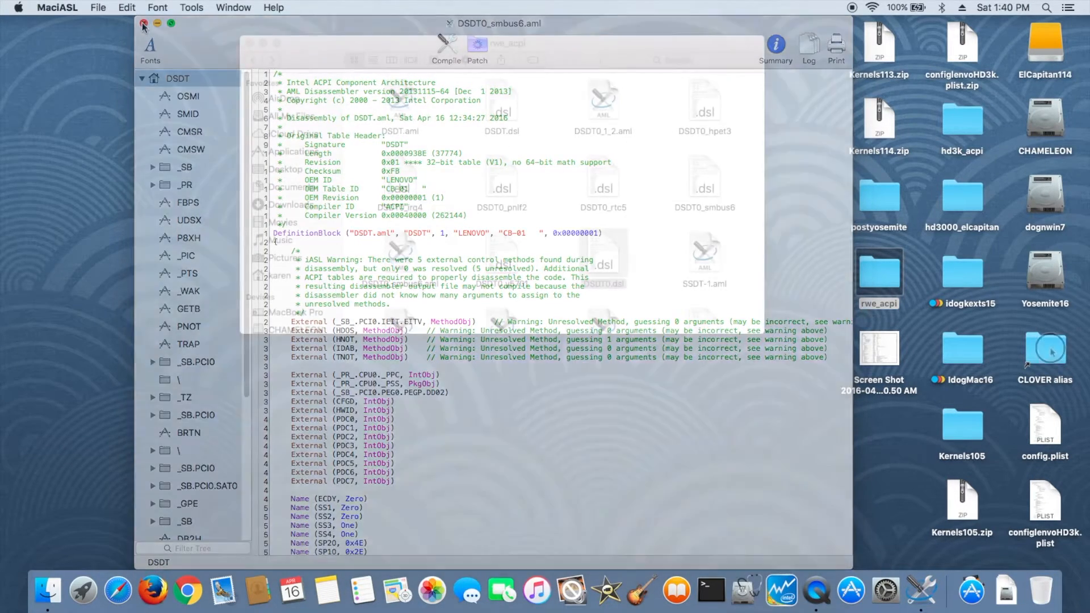
pyautogui.doubleClick(1046, 350)
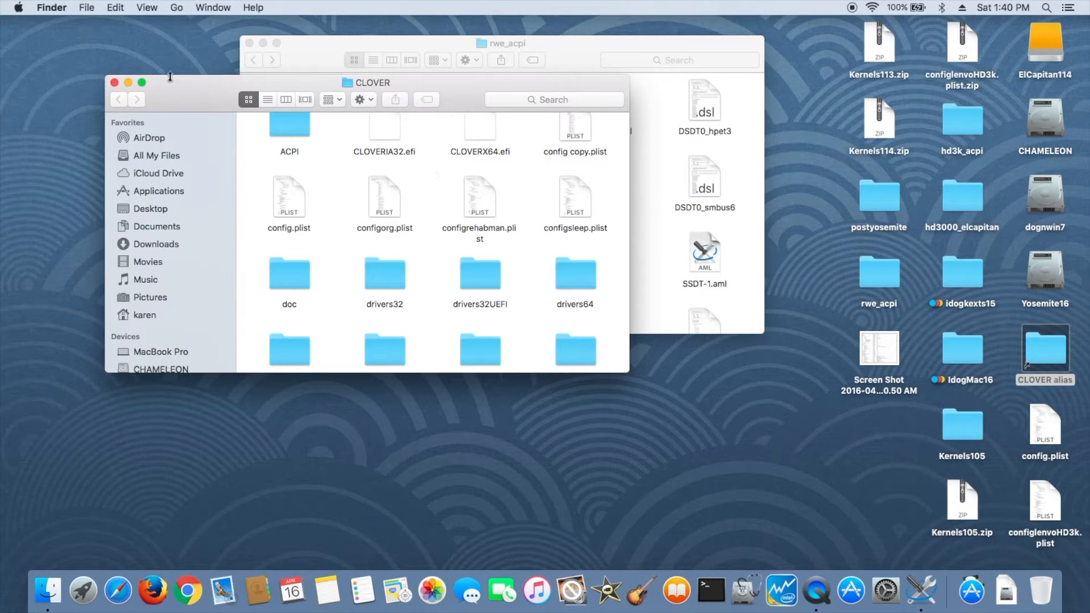
pyautogui.moveTo(159, 91); pyautogui.dragTo(100, 100)
pyautogui.doubleClick(234, 129)
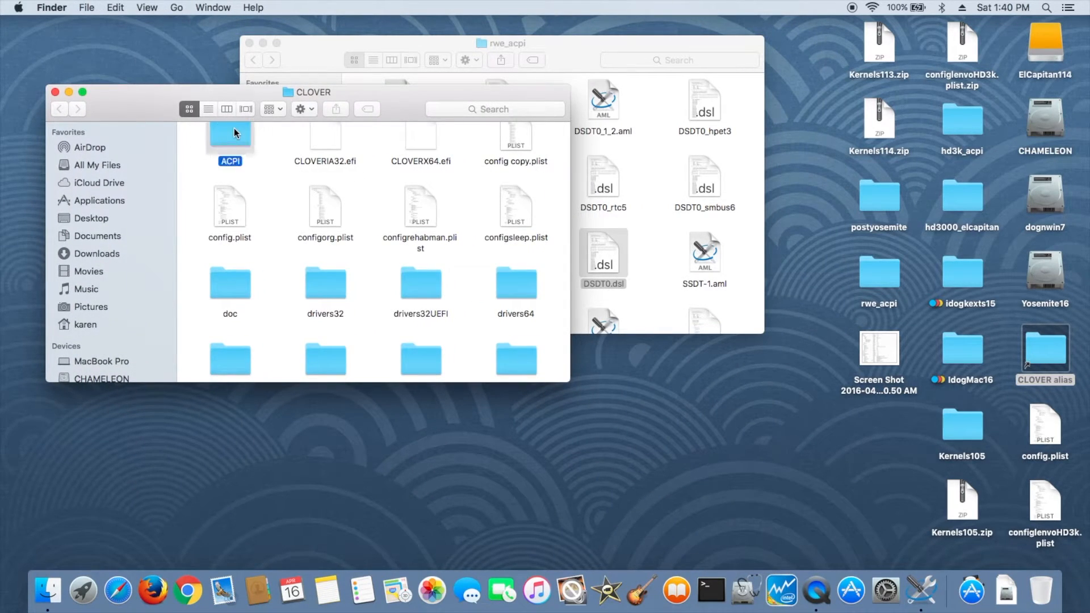
pyautogui.doubleClick(323, 159)
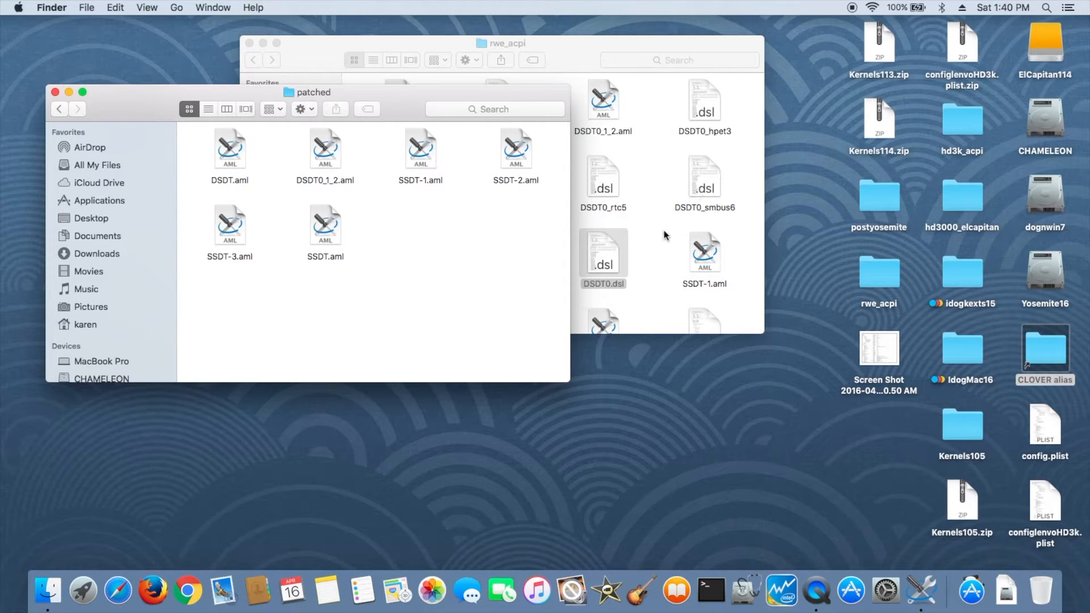
pyautogui.moveTo(585, 58); pyautogui.dragTo(706, 45)
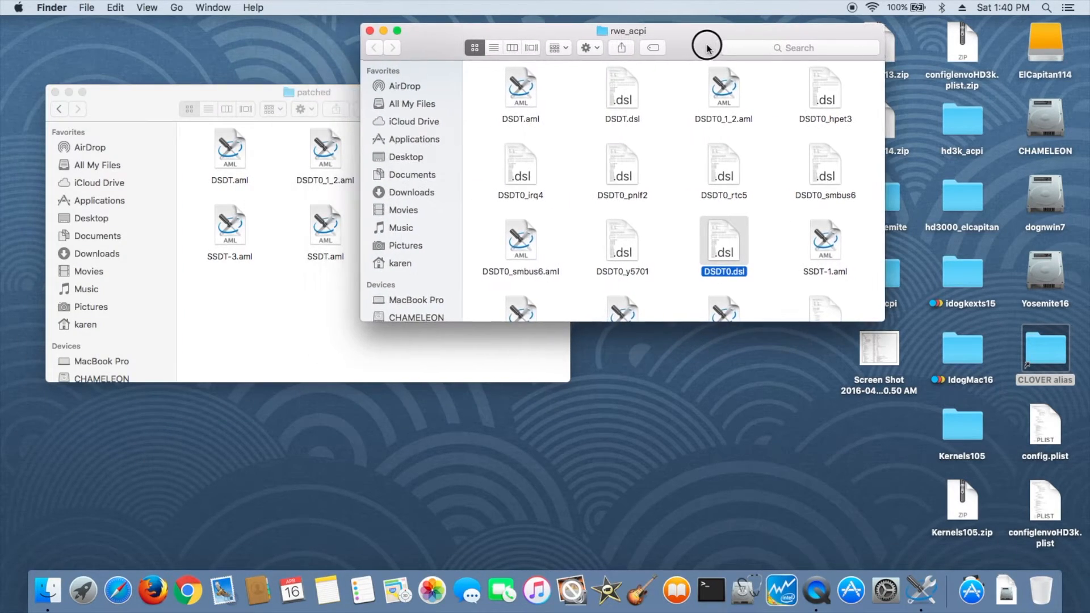
pyautogui.moveTo(521, 236); pyautogui.dragTo(287, 320)
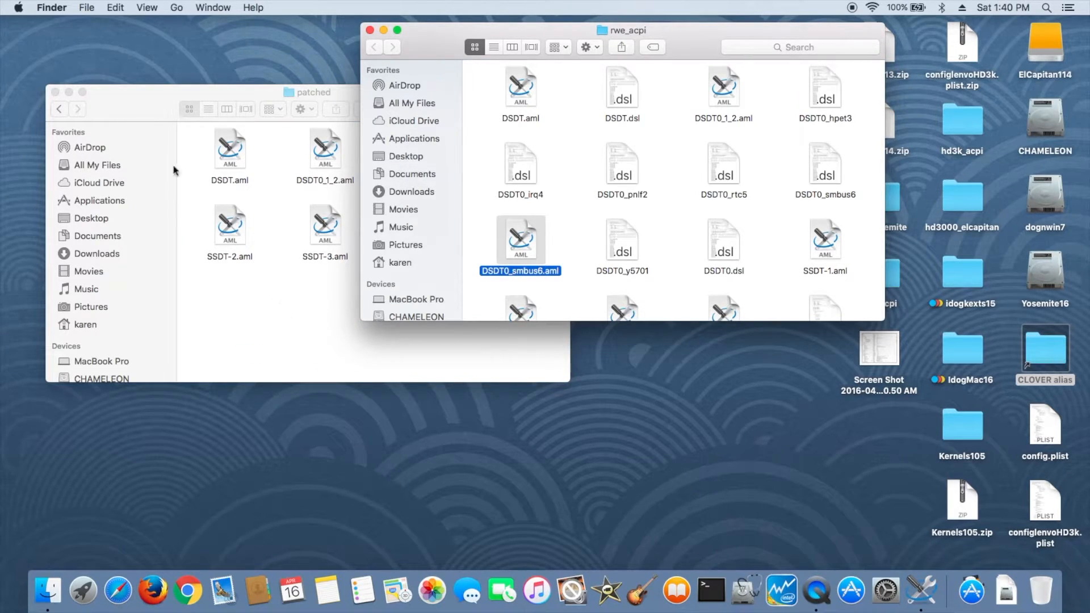
pyautogui.click(183, 151)
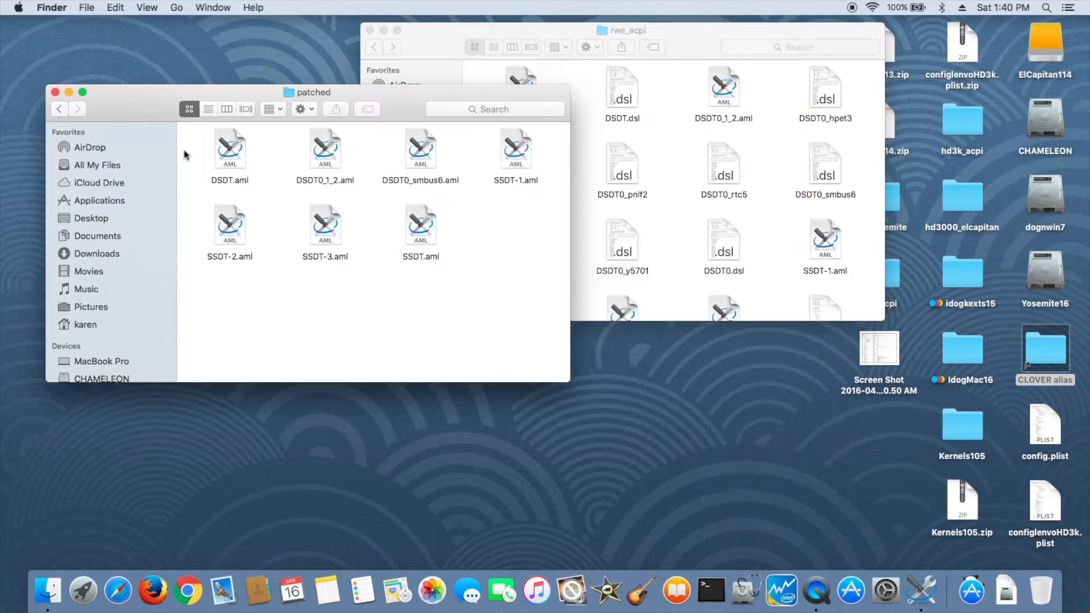
# - Copy the file's name and set the ACPI DSDT Name in CLOVER's config.plist to DSDT0_smbus6.aml, then close it
pyautogui.click(415, 183)
pyautogui.click(414, 183)
pyautogui.press('super+c')
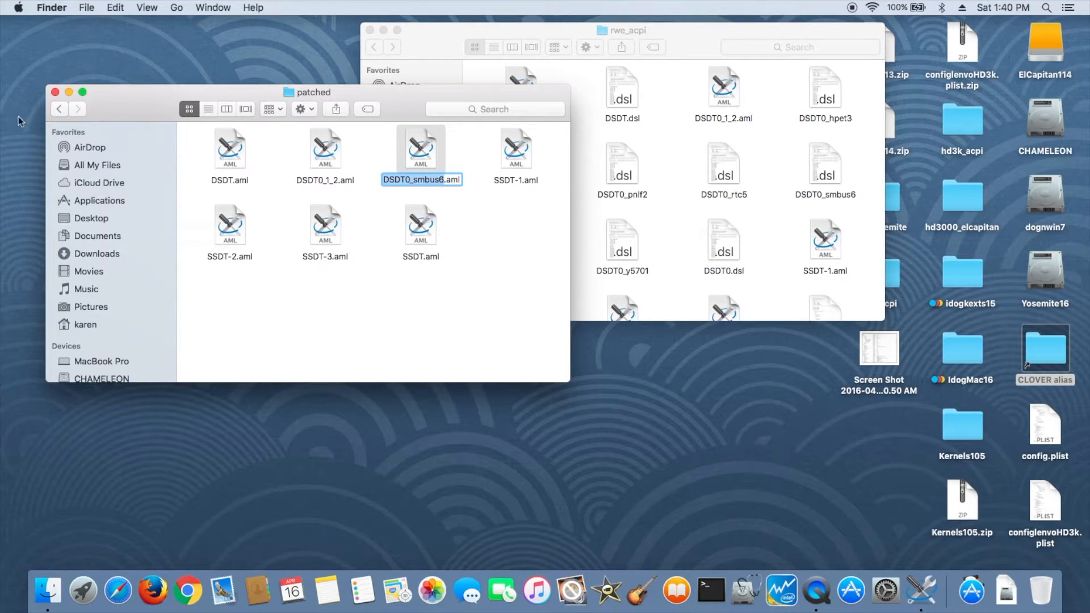
pyautogui.click(58, 110)
pyautogui.click(58, 110)
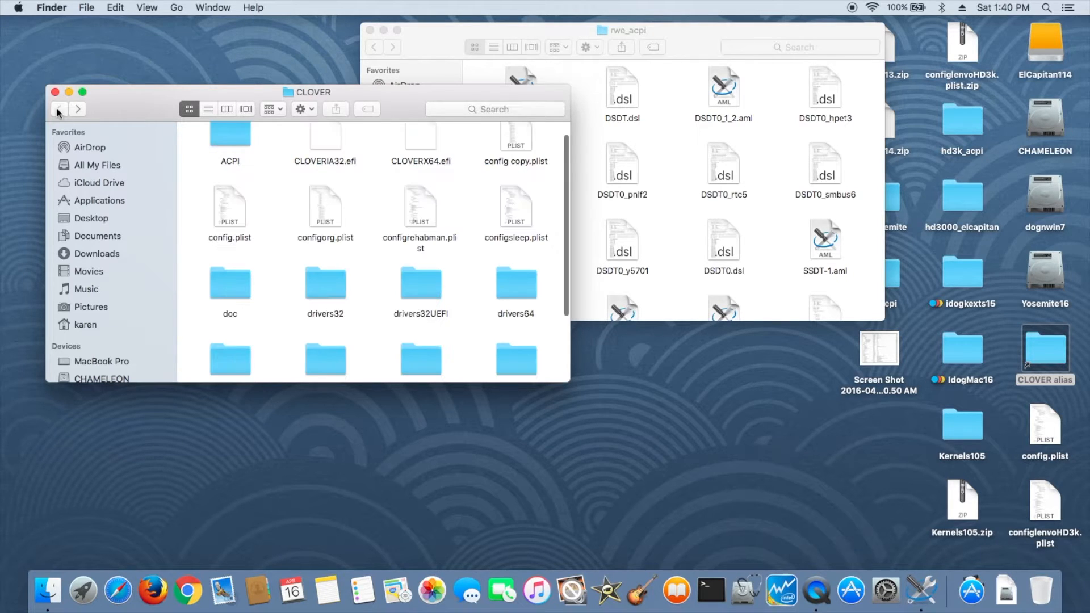
pyautogui.doubleClick(240, 237)
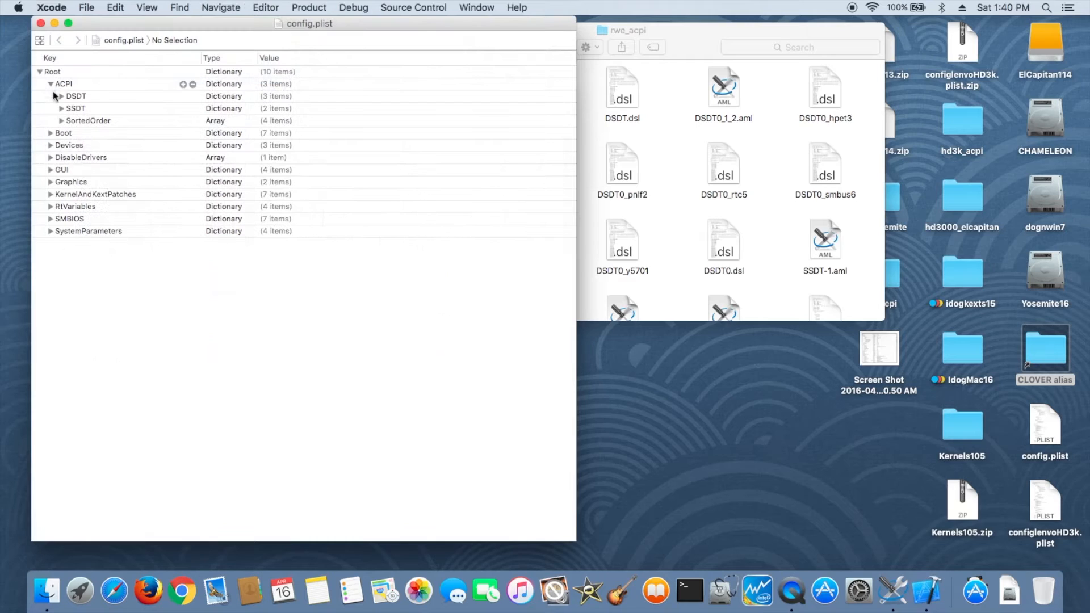
pyautogui.click(62, 97)
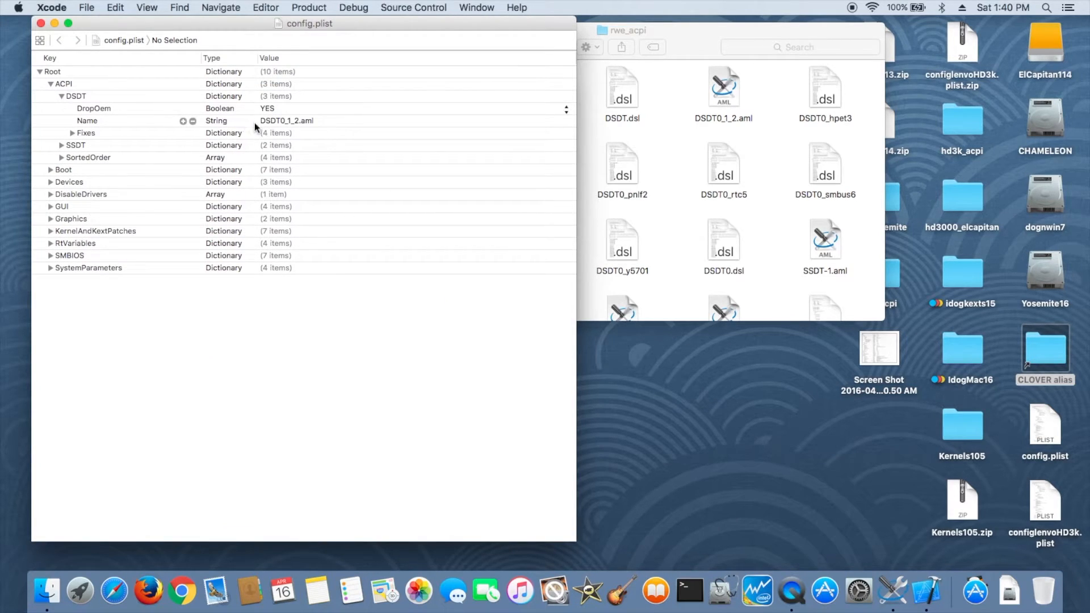
pyautogui.click(274, 126)
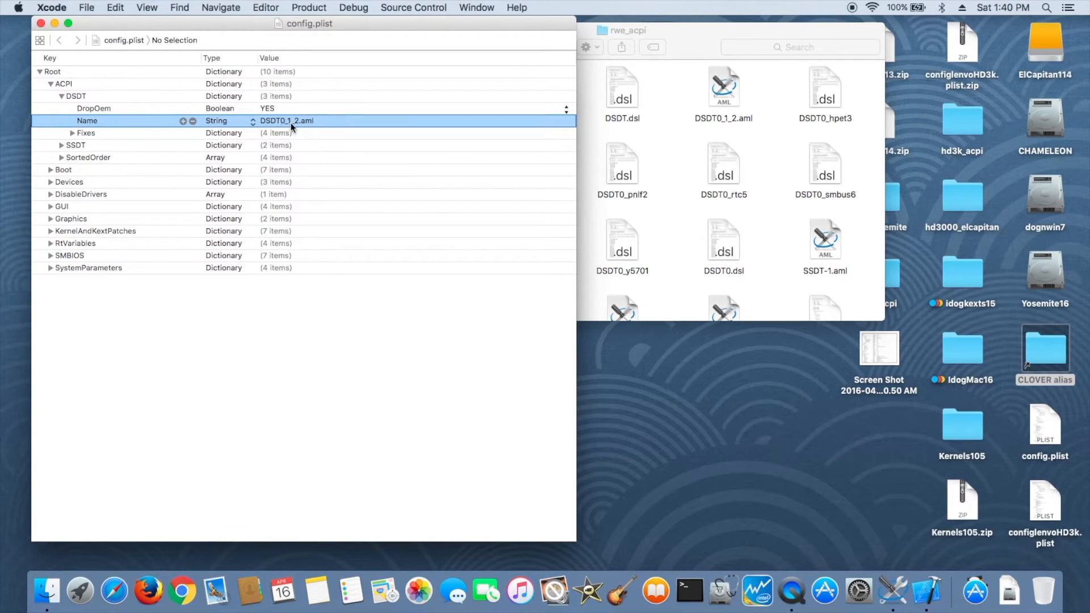
pyautogui.click(294, 126)
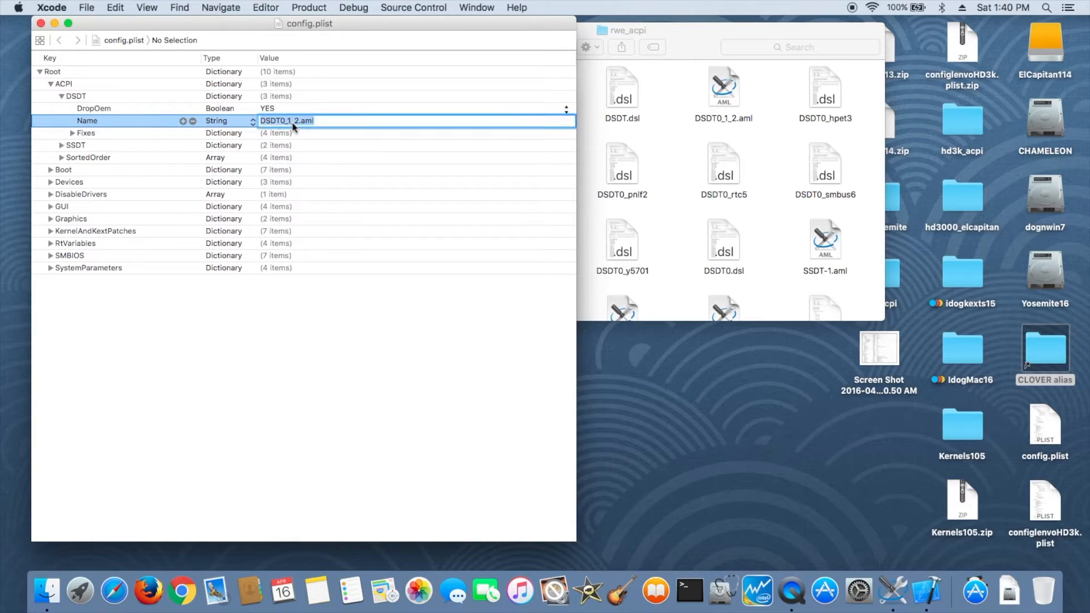
pyautogui.moveTo(275, 108); pyautogui.dragTo(275, 120)
pyautogui.click(294, 121)
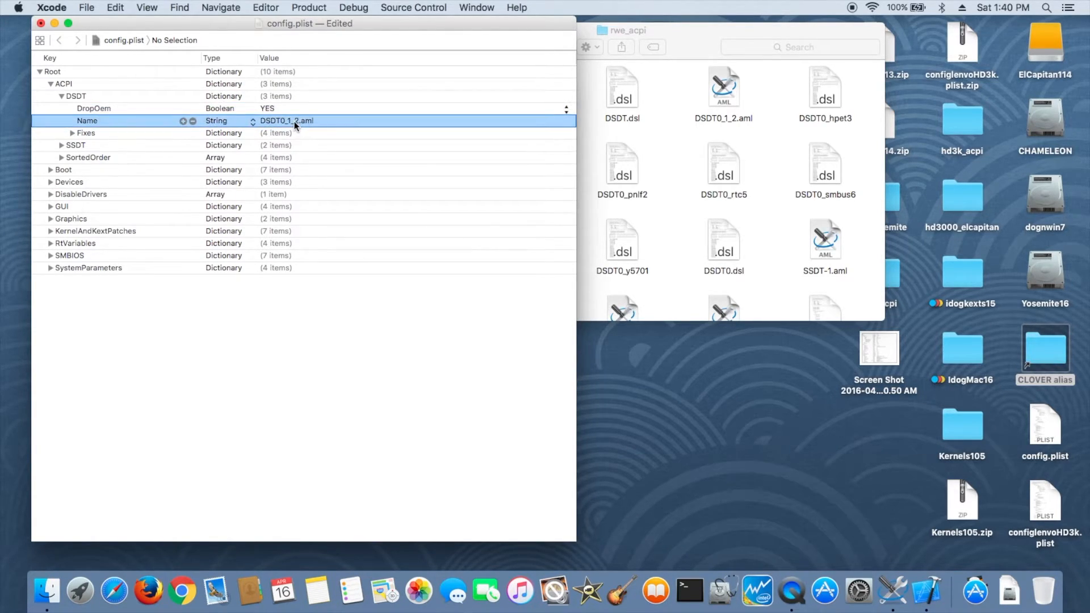
pyautogui.click(294, 121)
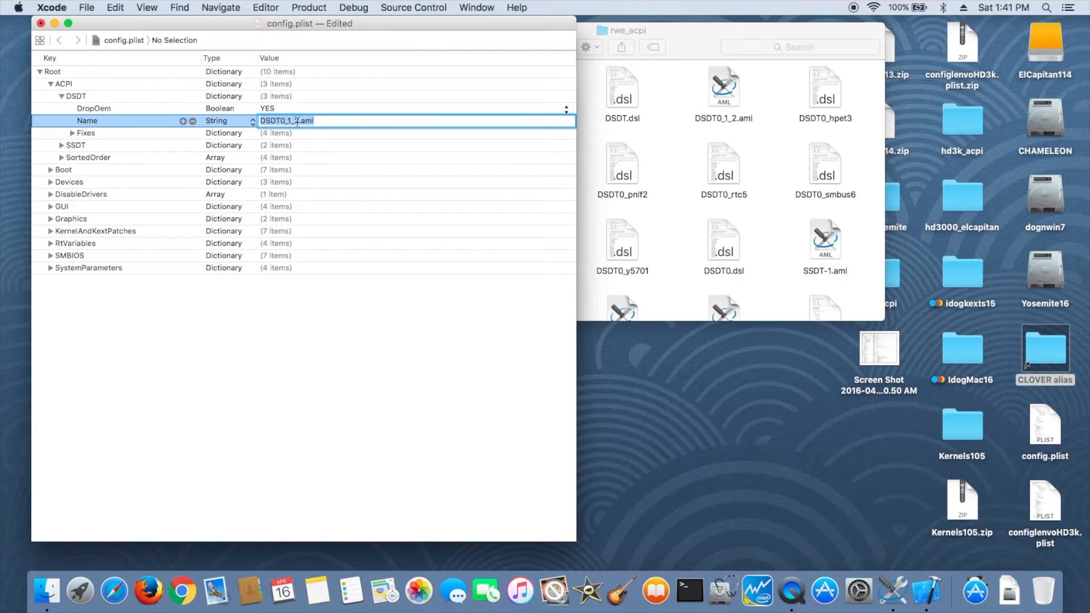
pyautogui.click(298, 121)
pyautogui.moveTo(298, 121); pyautogui.dragTo(261, 121)
pyautogui.press('super+v')
pyautogui.press('Return')
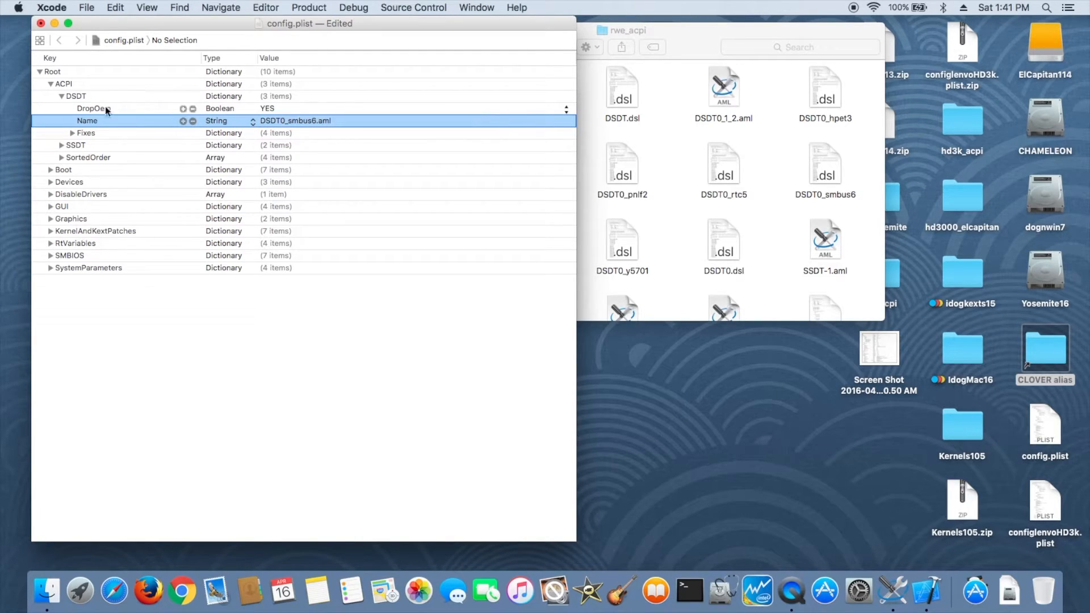
pyautogui.click(41, 22)
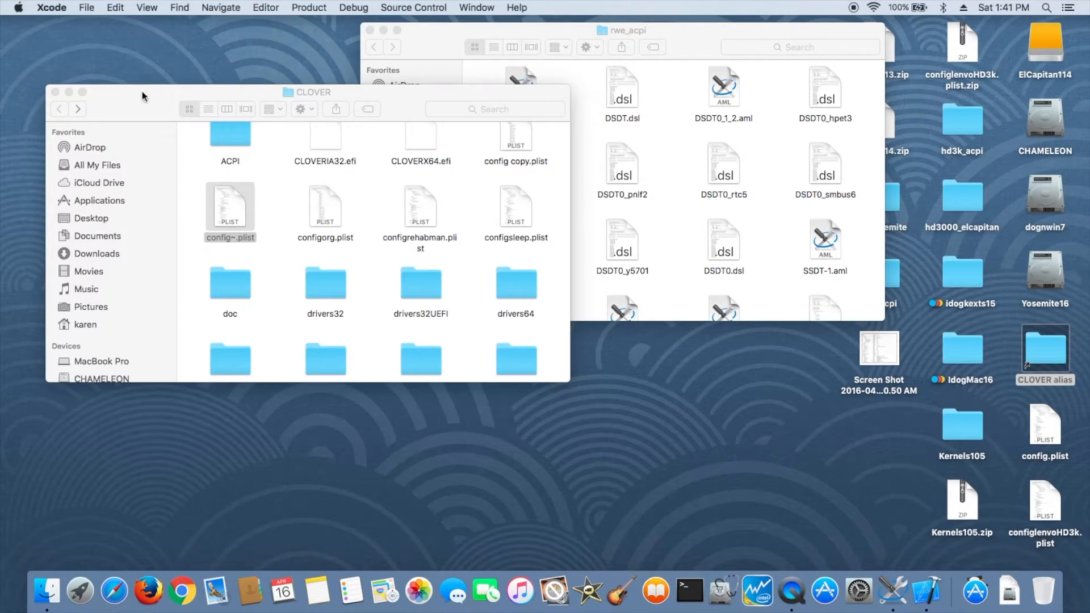
# - Close both Finder windows and restart the computer to test the patched DSDT
pyautogui.click(56, 91)
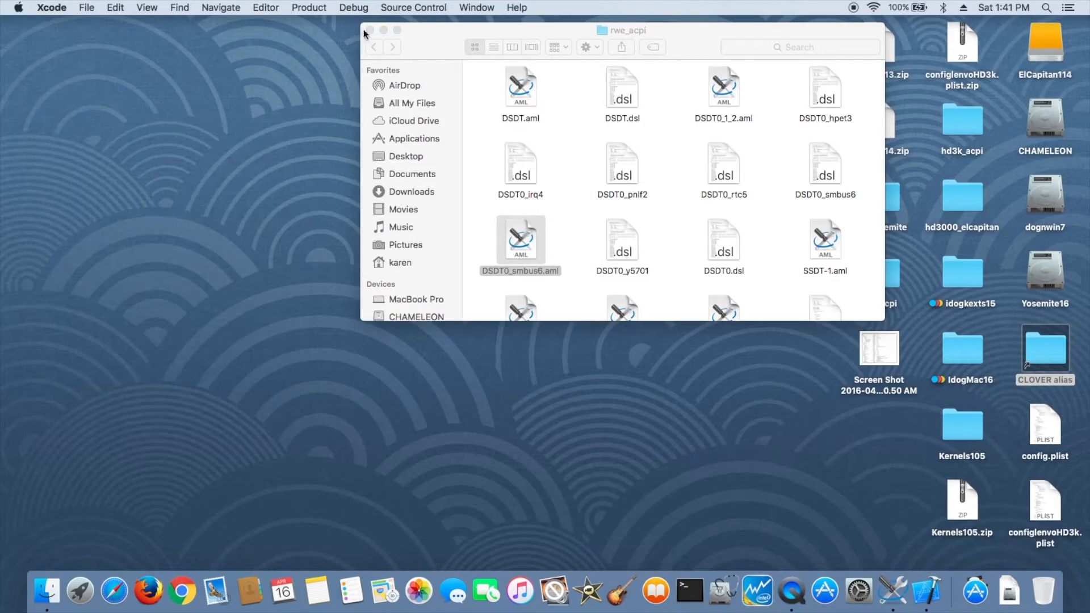
pyautogui.click(369, 30)
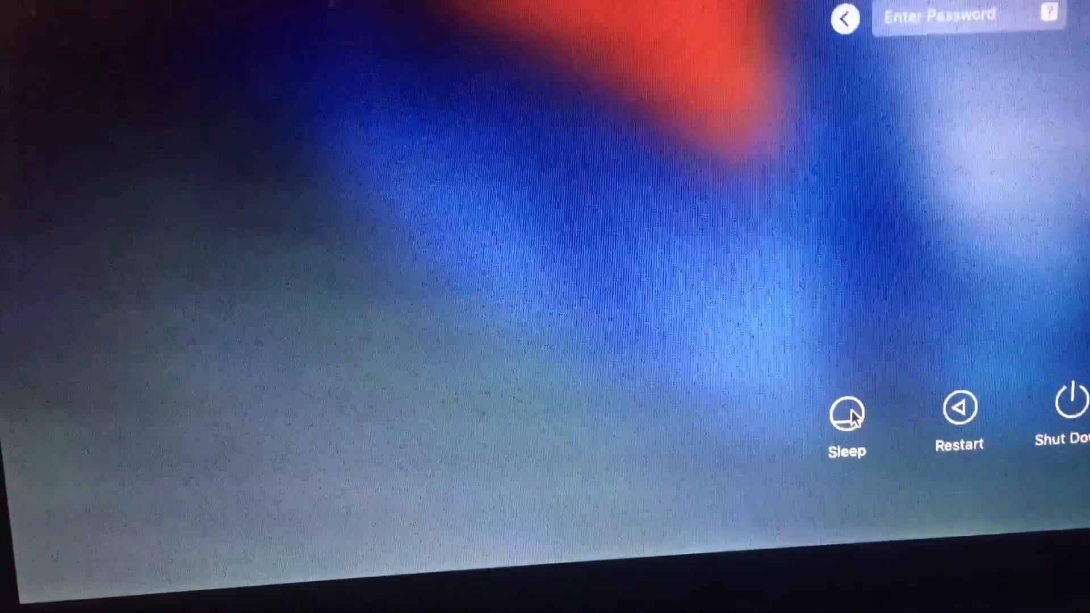
pyautogui.click(852, 416)
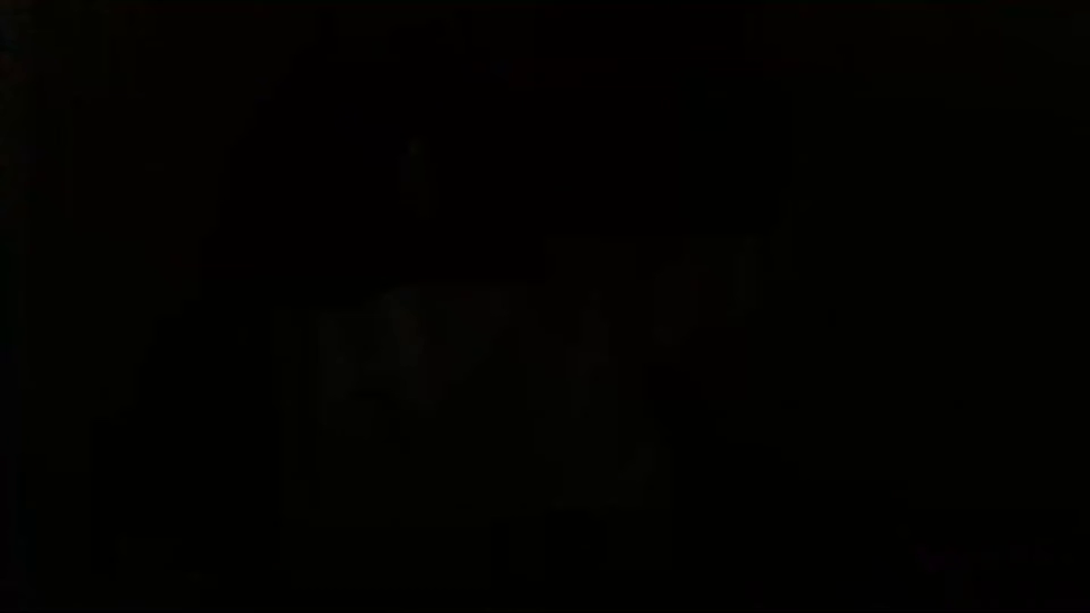
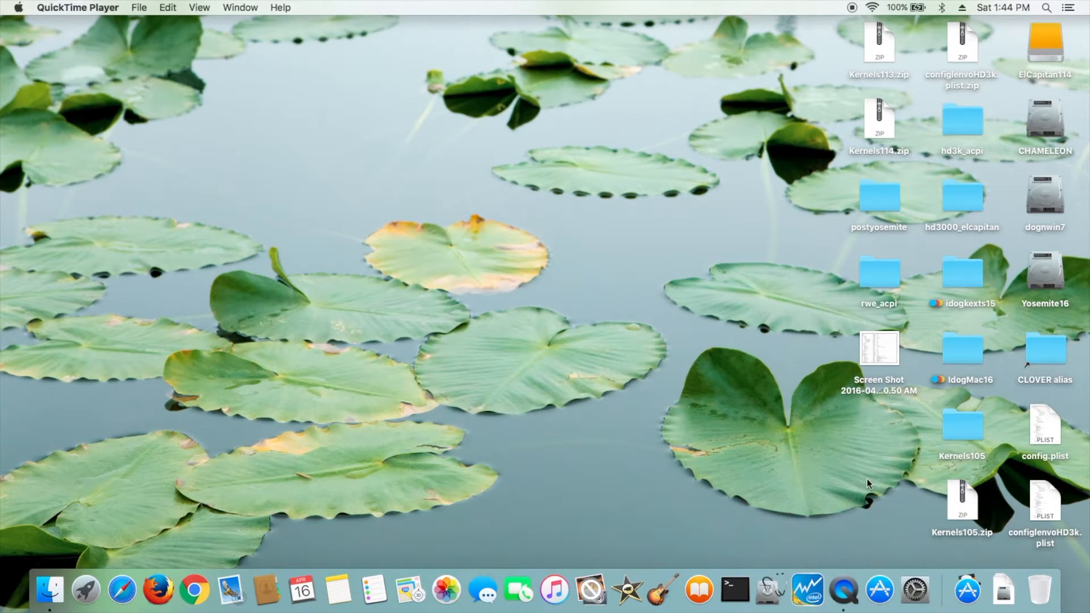
# - Open DSDT0.dsl from rwe_acpi and apply RehabMan's "[usb] USB3 _PRW 0x0D (instant wake)" patch, then close the patch dialog
pyautogui.doubleClick(886, 266)
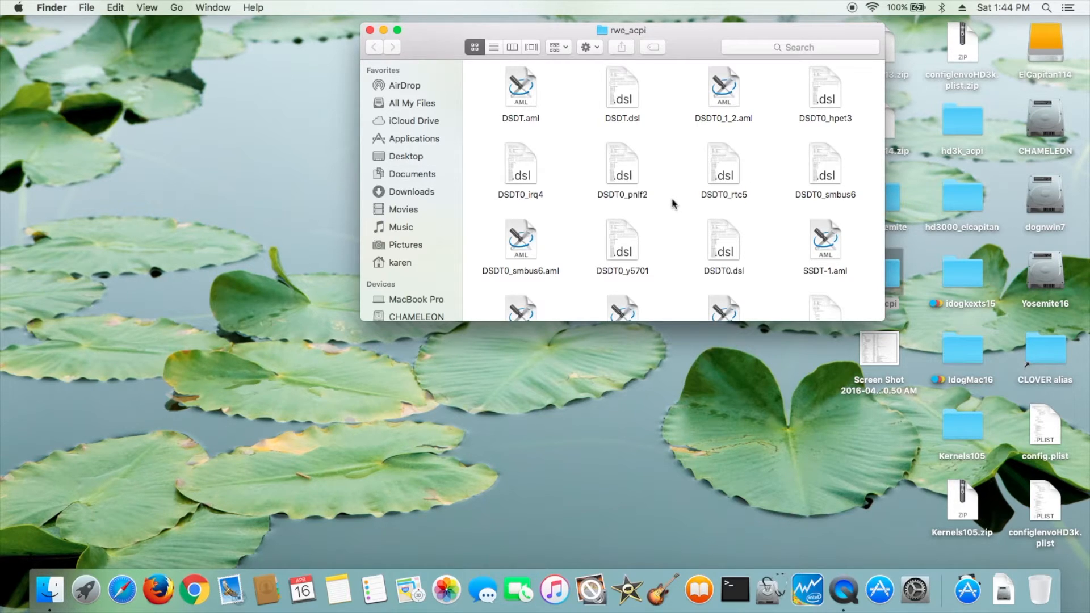
pyautogui.doubleClick(721, 250)
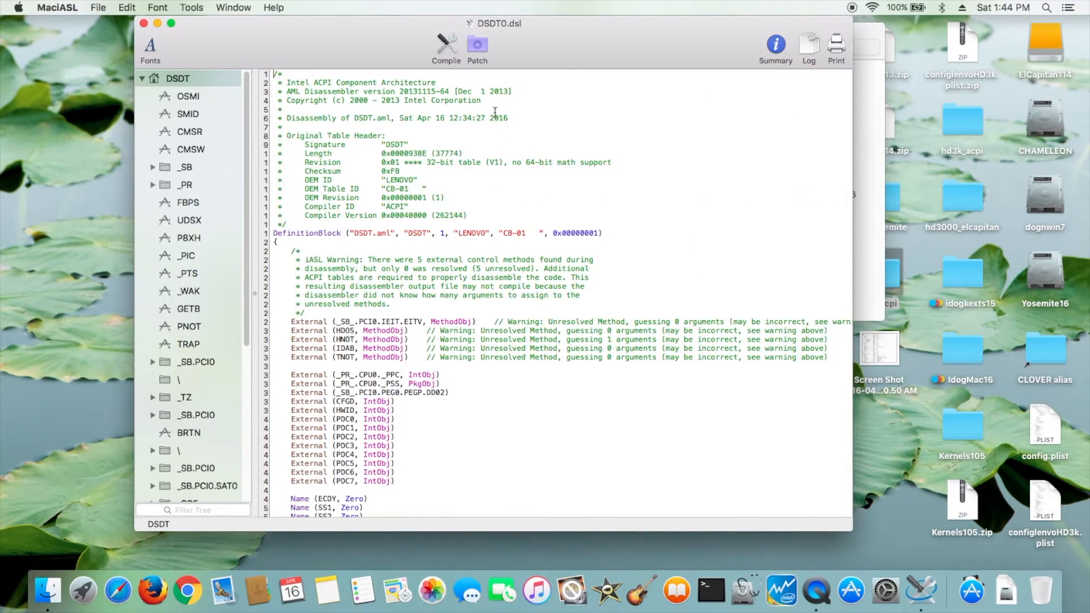
pyautogui.click(476, 48)
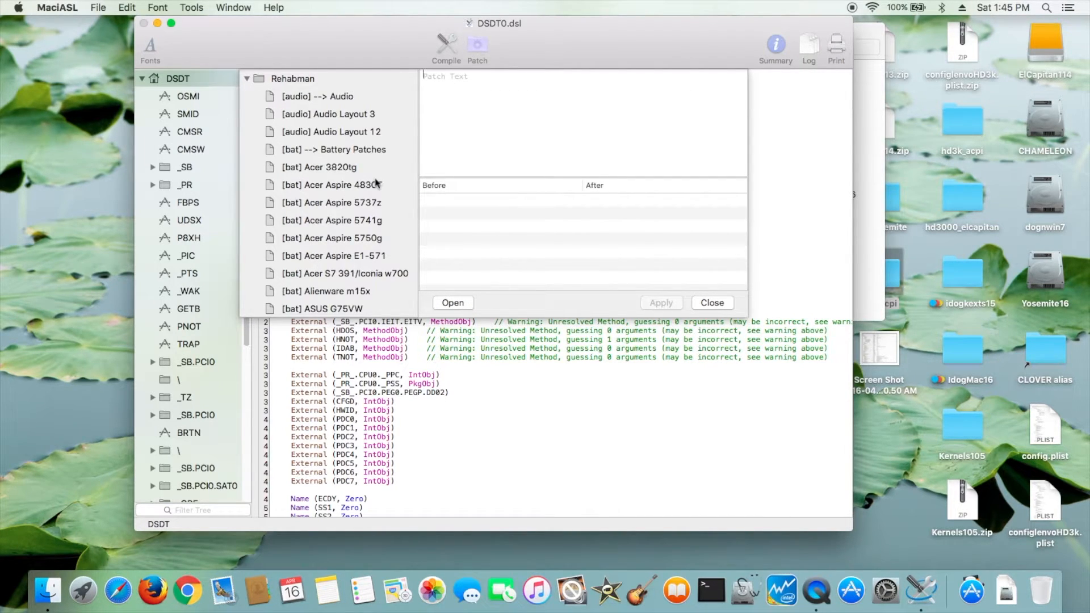
pyautogui.scroll(-20, 375, 184)
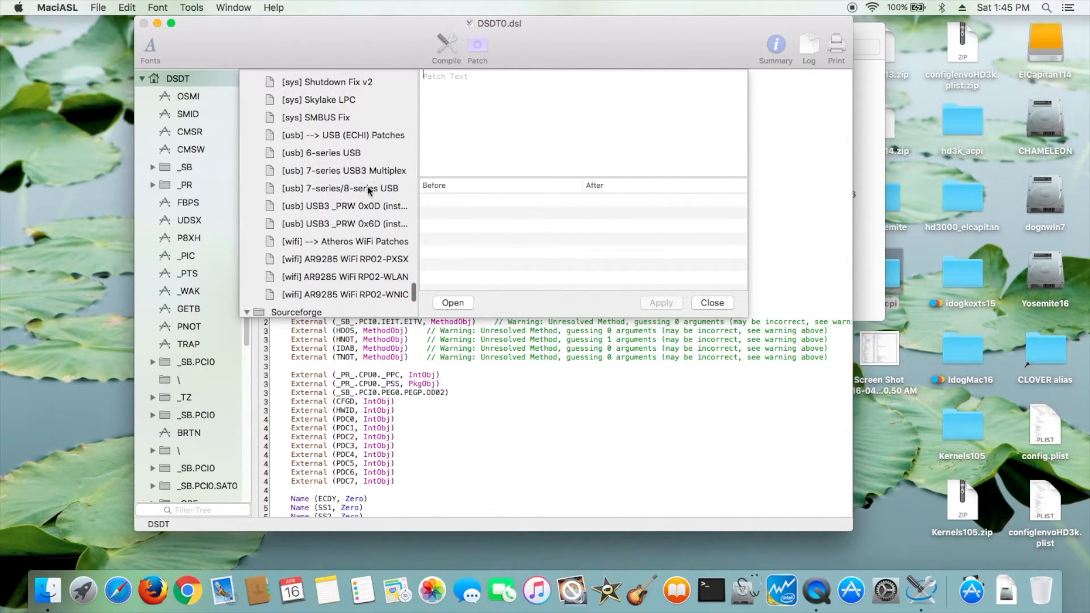
pyautogui.click(364, 208)
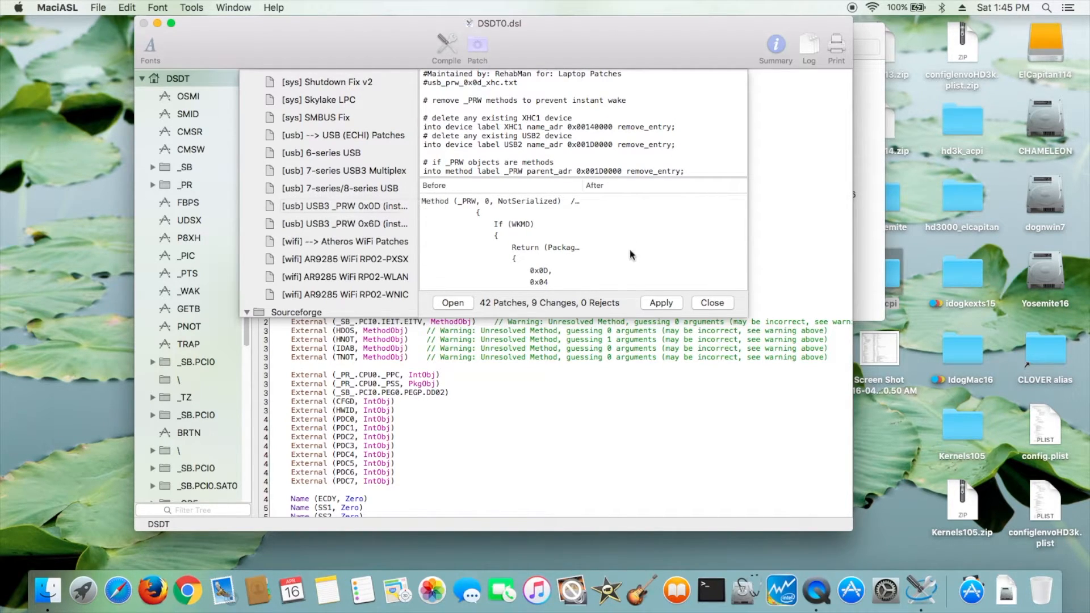
pyautogui.click(663, 302)
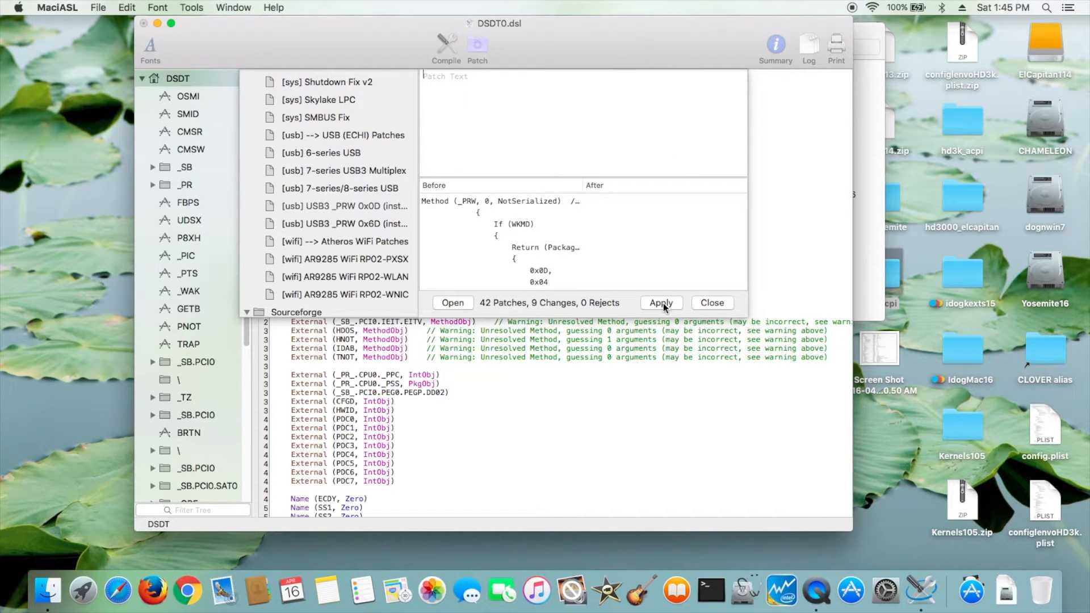
pyautogui.click(721, 304)
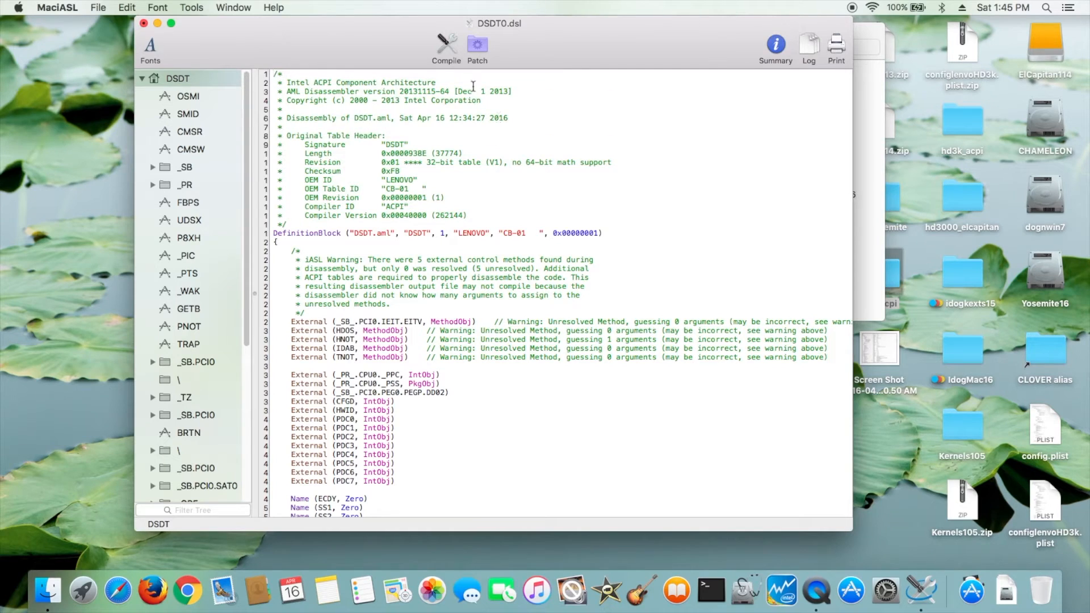
# - Compile the patched DSDT, close the compiler summary, and save it as DSDT0_0d7 in rwe_acpi
pyautogui.click(447, 46)
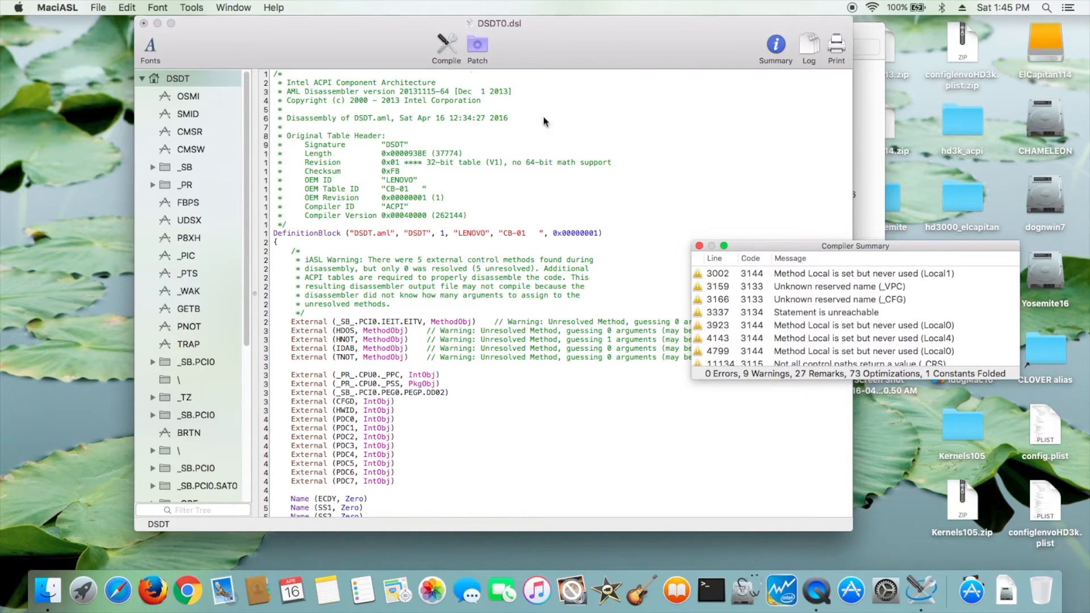
pyautogui.click(700, 246)
pyautogui.click(101, 8)
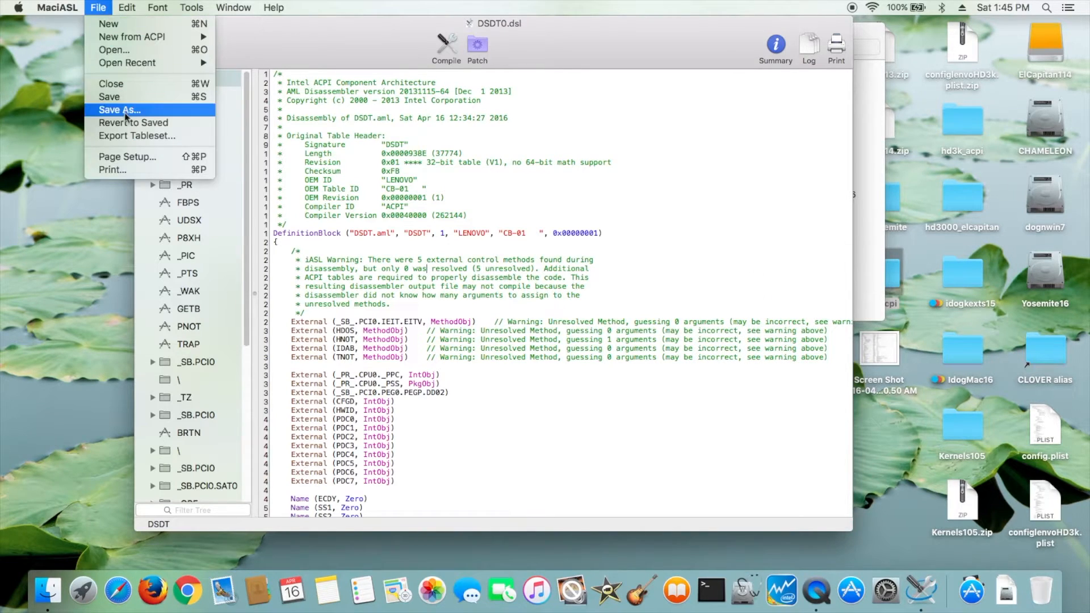
pyautogui.click(119, 110)
pyautogui.click(463, 99)
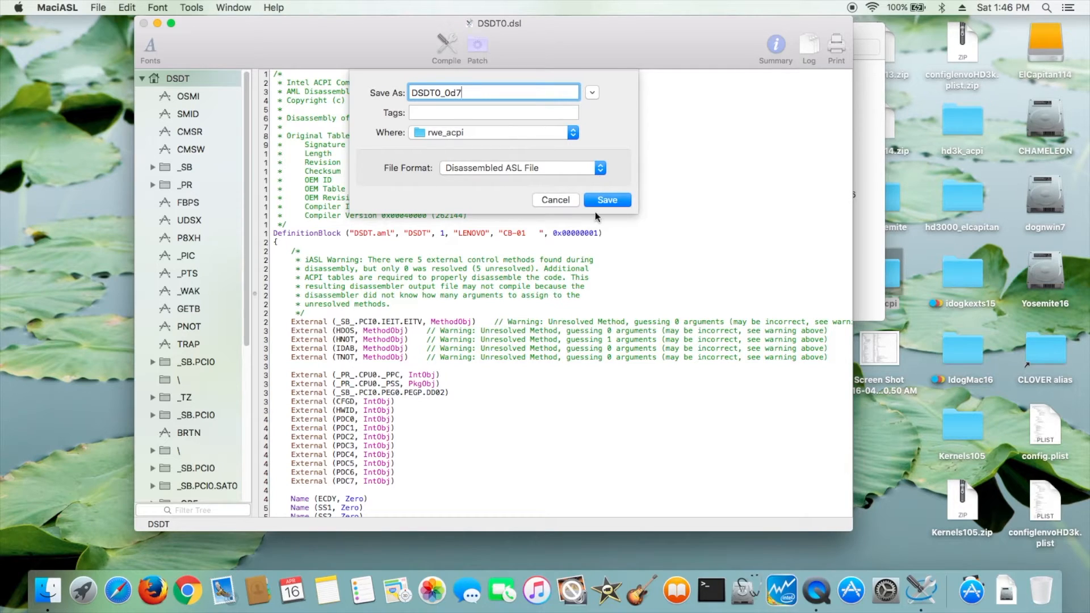
pyautogui.click(614, 203)
# - Save the DSDT as an ACPI Machine Language Binary named DSDT0_0d7.aml in rwe_acpi
pyautogui.click(100, 8)
pyautogui.click(119, 109)
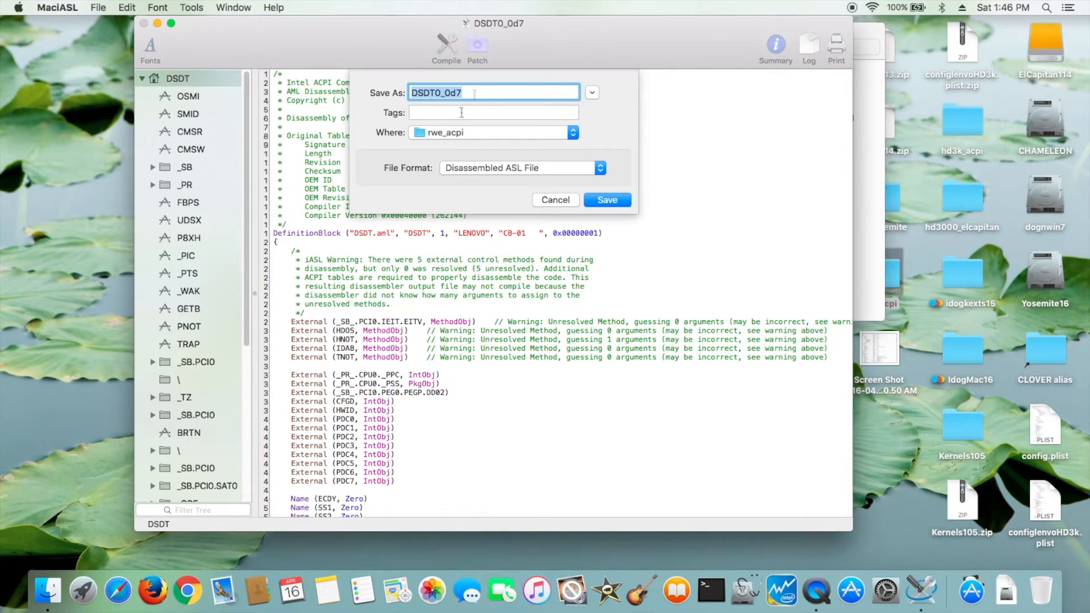
pyautogui.click(475, 95)
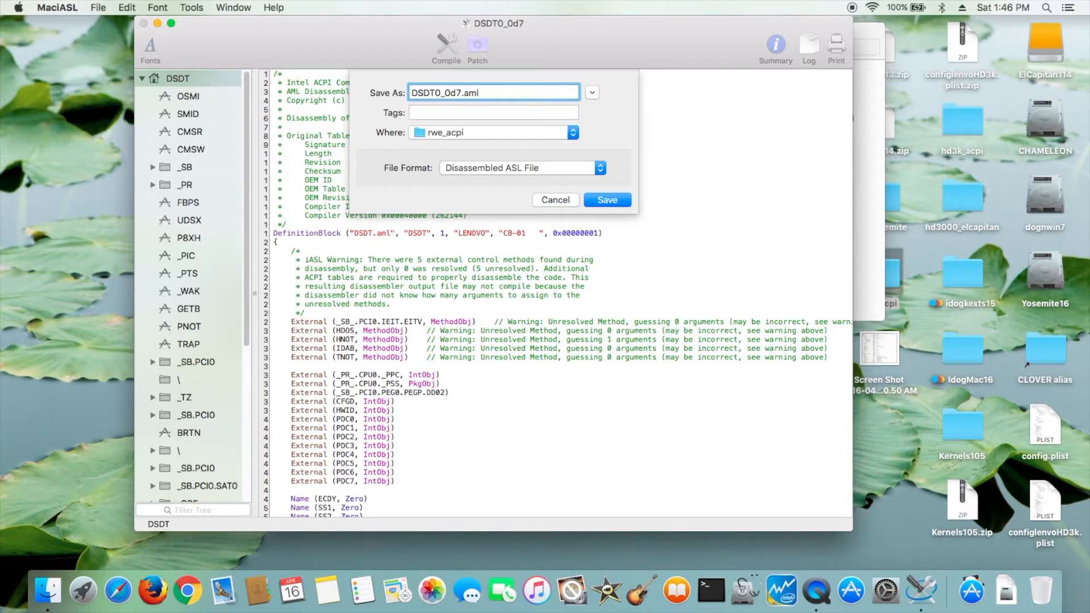
pyautogui.click(511, 169)
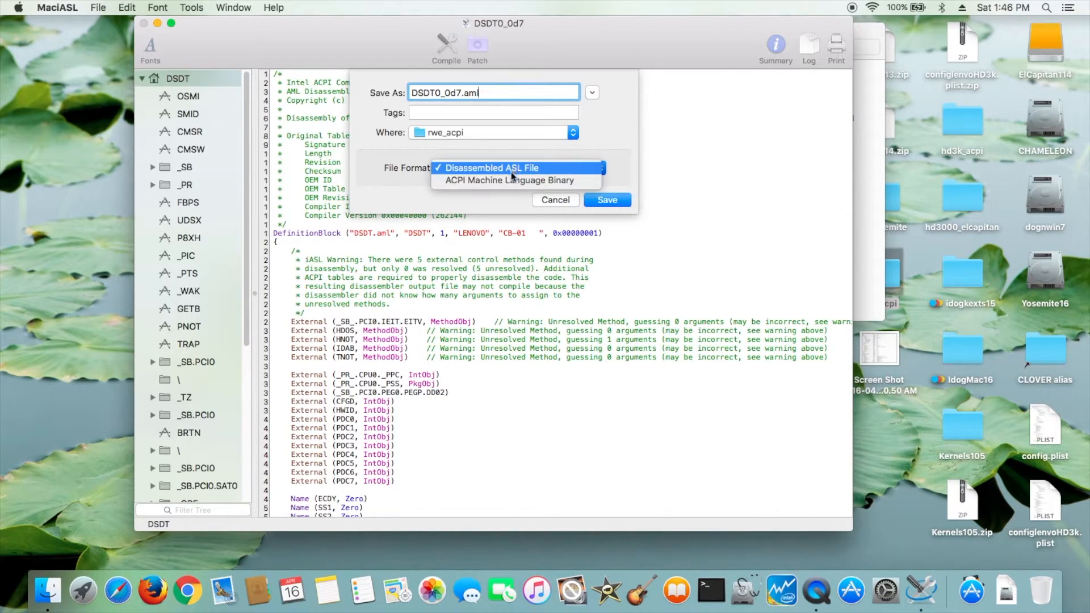
pyautogui.click(511, 181)
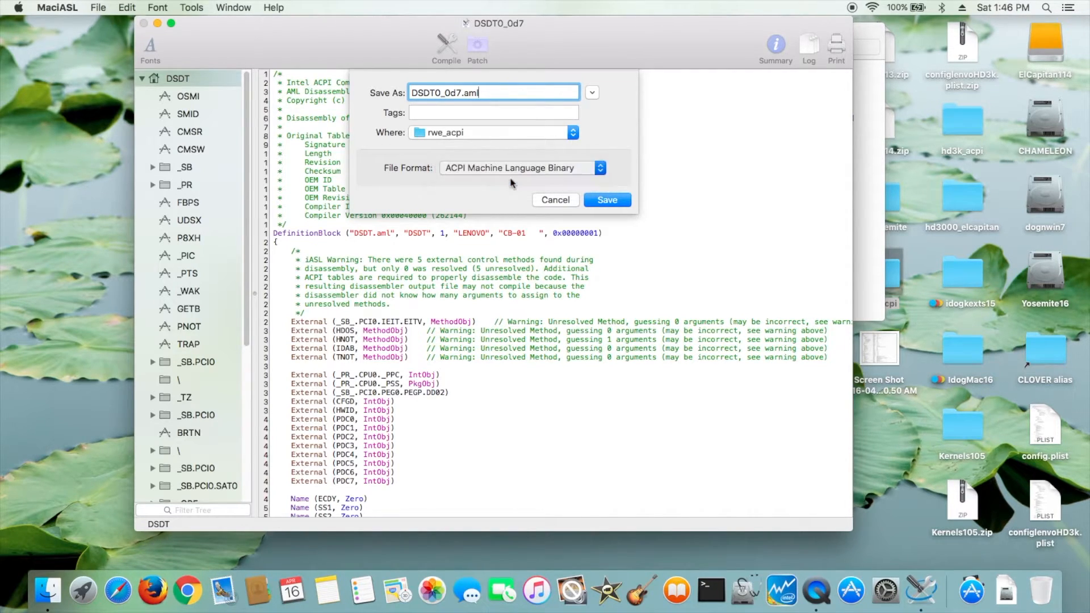
pyautogui.click(483, 92)
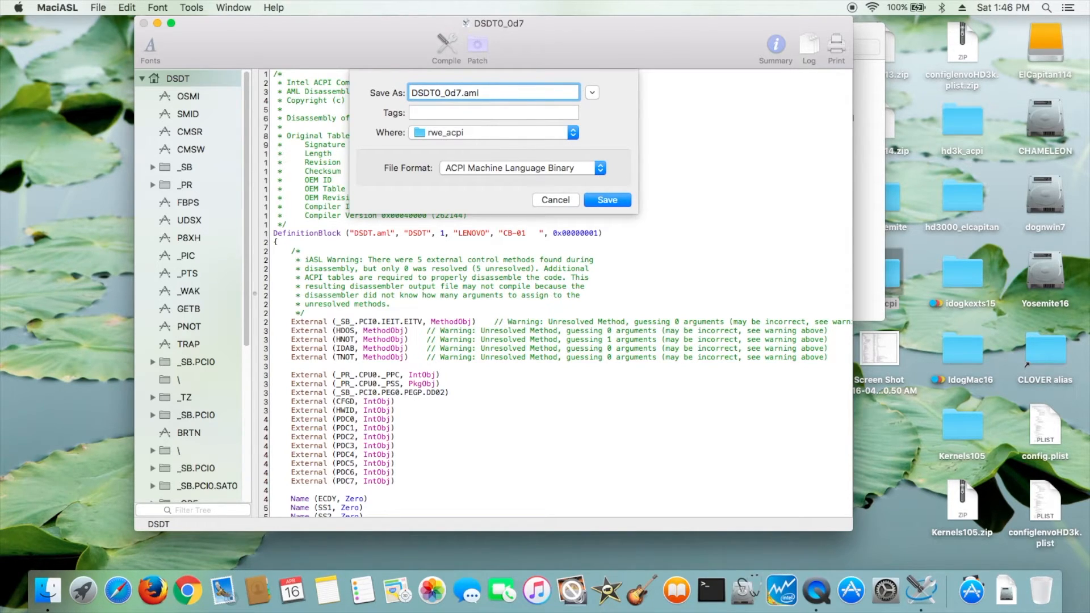
pyautogui.click(615, 202)
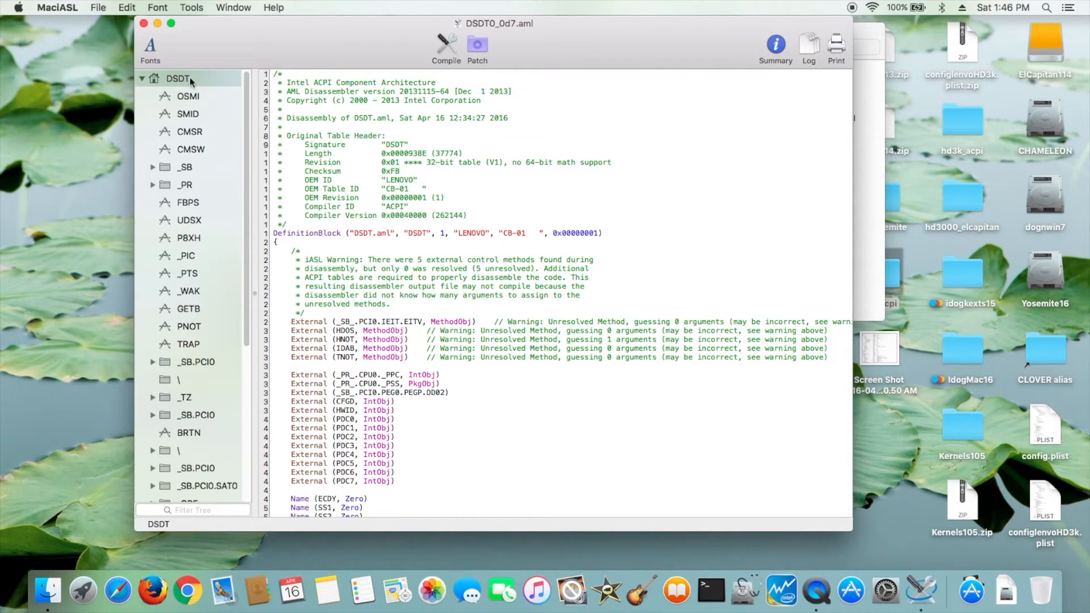
# - Close the file and copy DSDT0_0d7.aml from rwe_acpi into CLOVER's ACPI patched folder
pyautogui.click(144, 23)
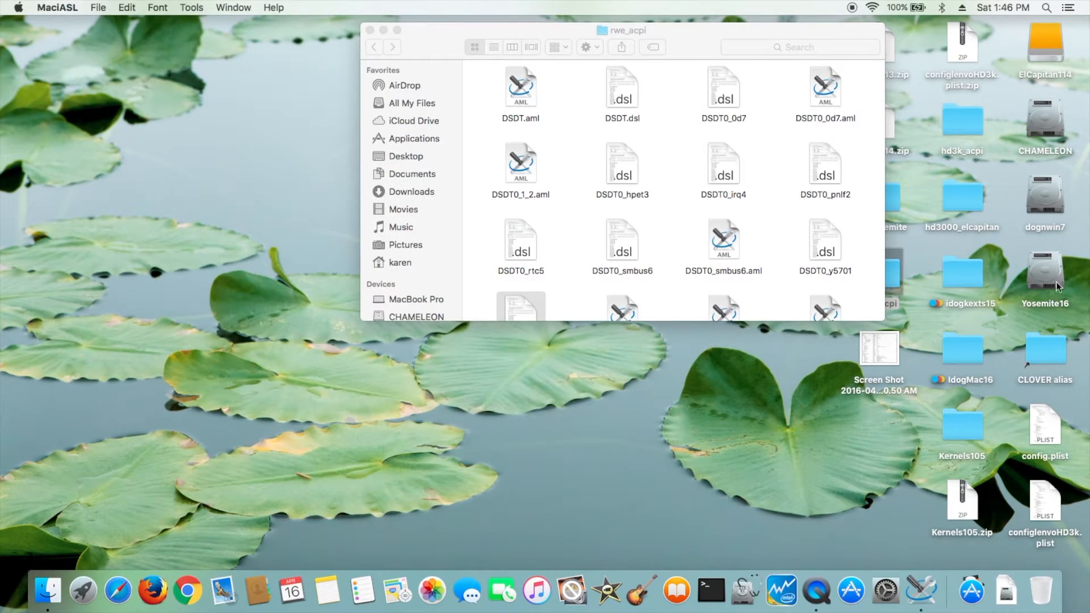
pyautogui.doubleClick(1057, 281)
pyautogui.press('super+w')
pyautogui.doubleClick(1036, 346)
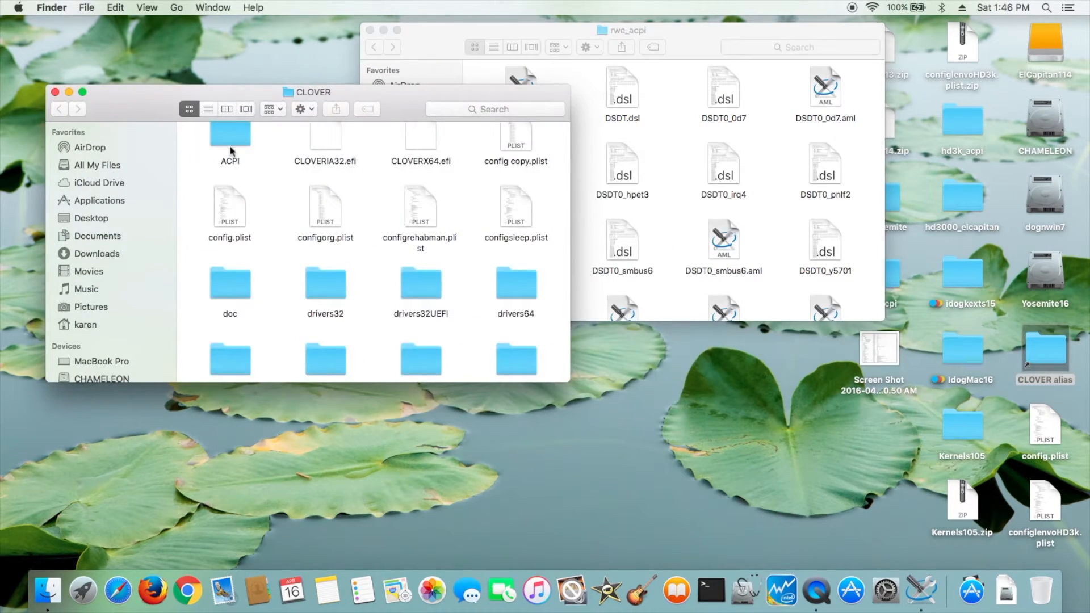
pyautogui.doubleClick(231, 142)
pyautogui.doubleClick(316, 146)
pyautogui.moveTo(825, 91); pyautogui.dragTo(531, 243)
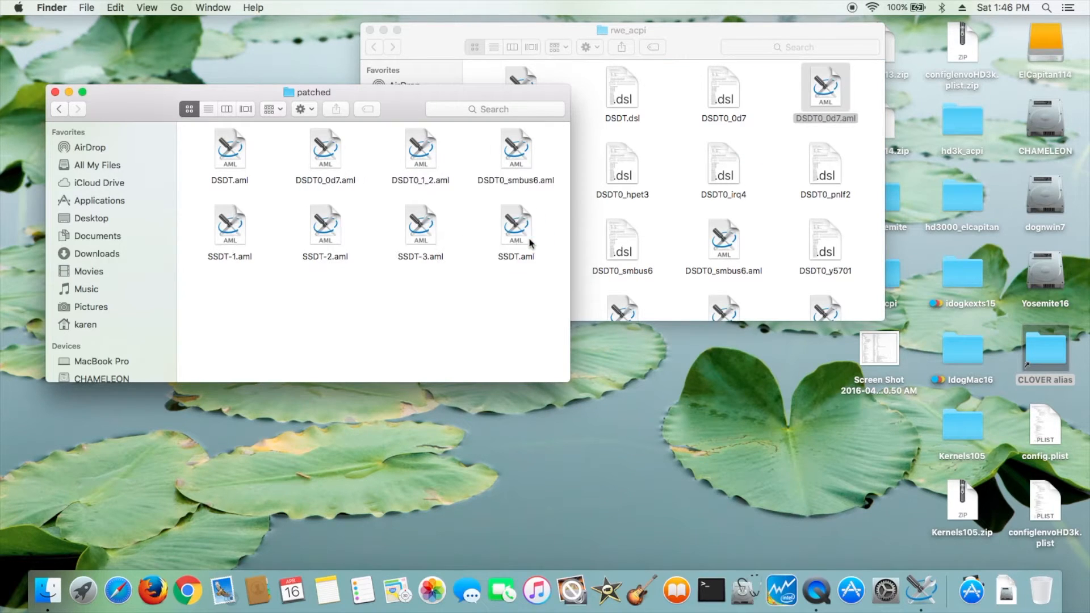
# - Set the ACPI DSDT Name in CLOVER's config.plist to DSDT0_0d7.aml, then close the file
pyautogui.click(59, 110)
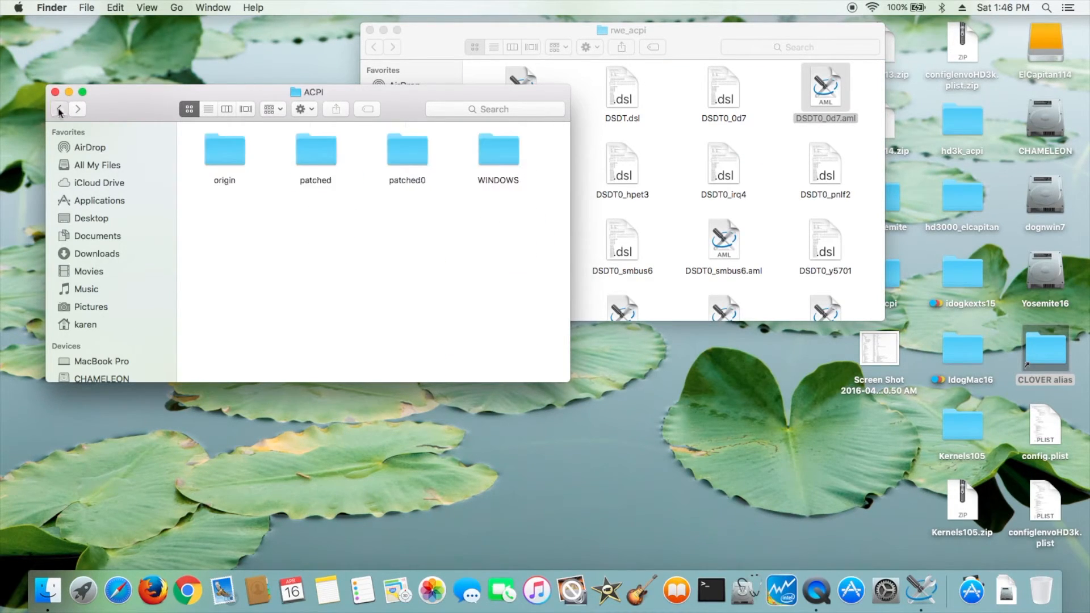
pyautogui.click(59, 110)
pyautogui.doubleClick(230, 209)
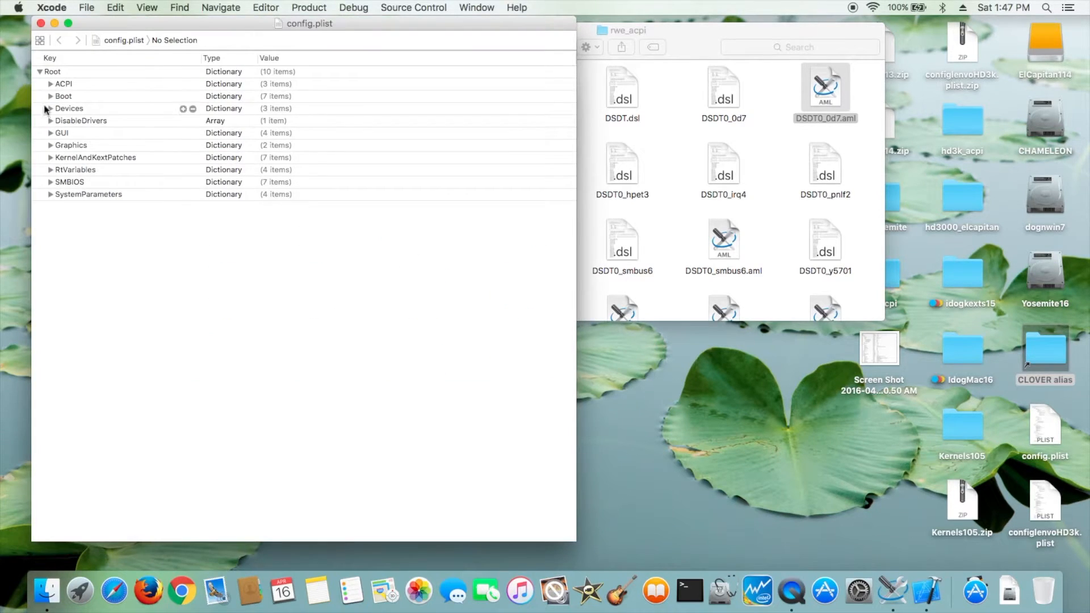
pyautogui.click(51, 84)
pyautogui.click(61, 96)
pyautogui.doubleClick(307, 120)
pyautogui.write('DSDT0_0d7.aml')
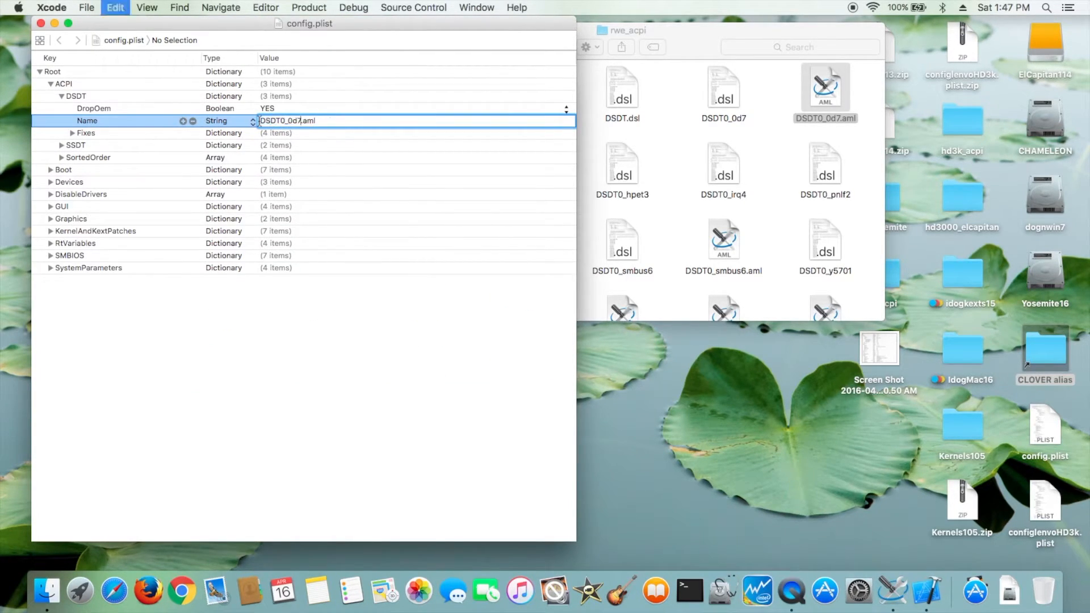
pyautogui.press('Return')
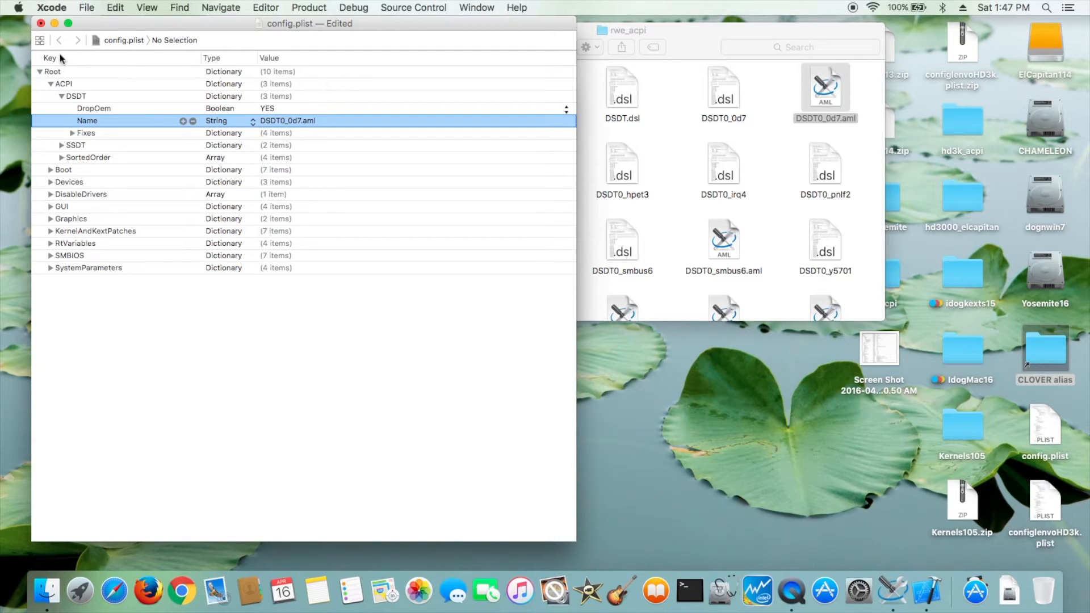
pyautogui.click(41, 23)
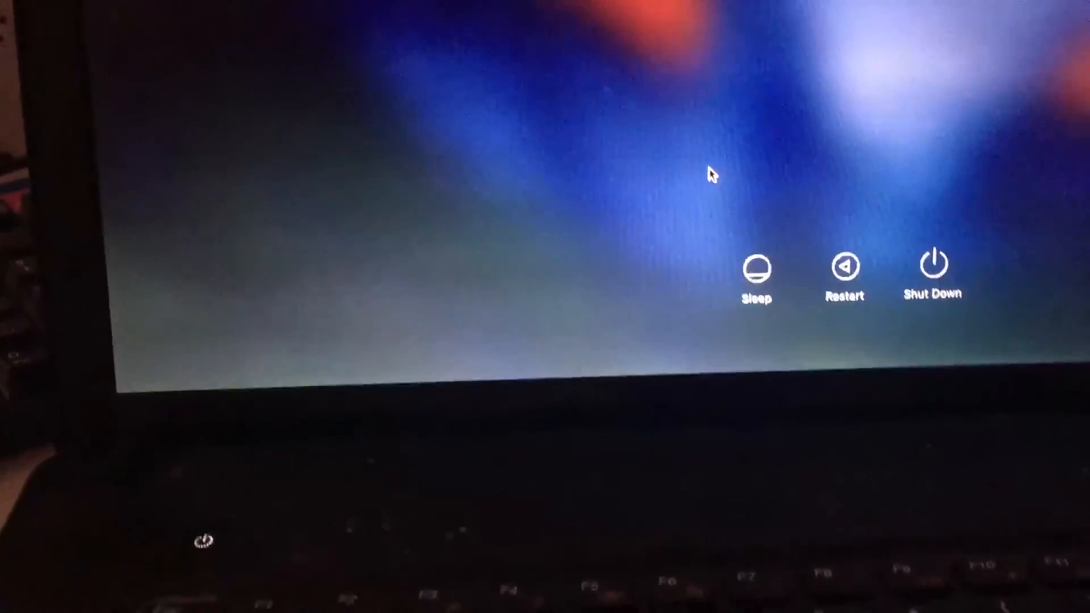
pyautogui.click(770, 269)
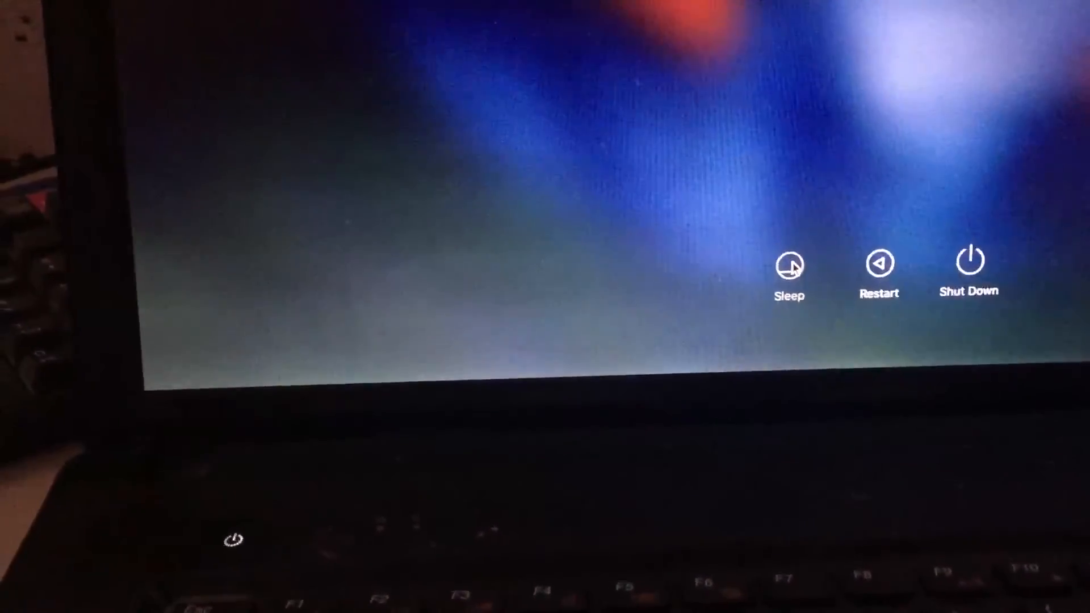